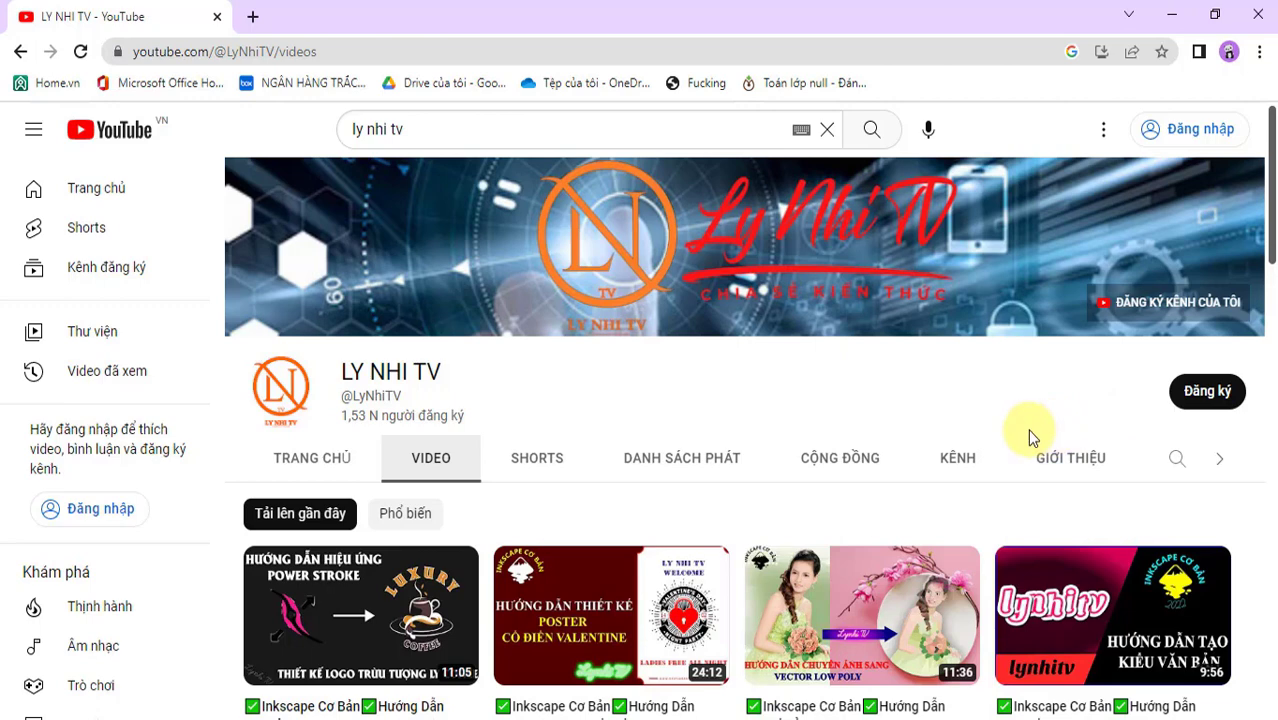
# Step: Scroll down the channel's Videos tab until the video thumbnails and titles are visible
pyautogui.scroll(-3, 1030, 436)
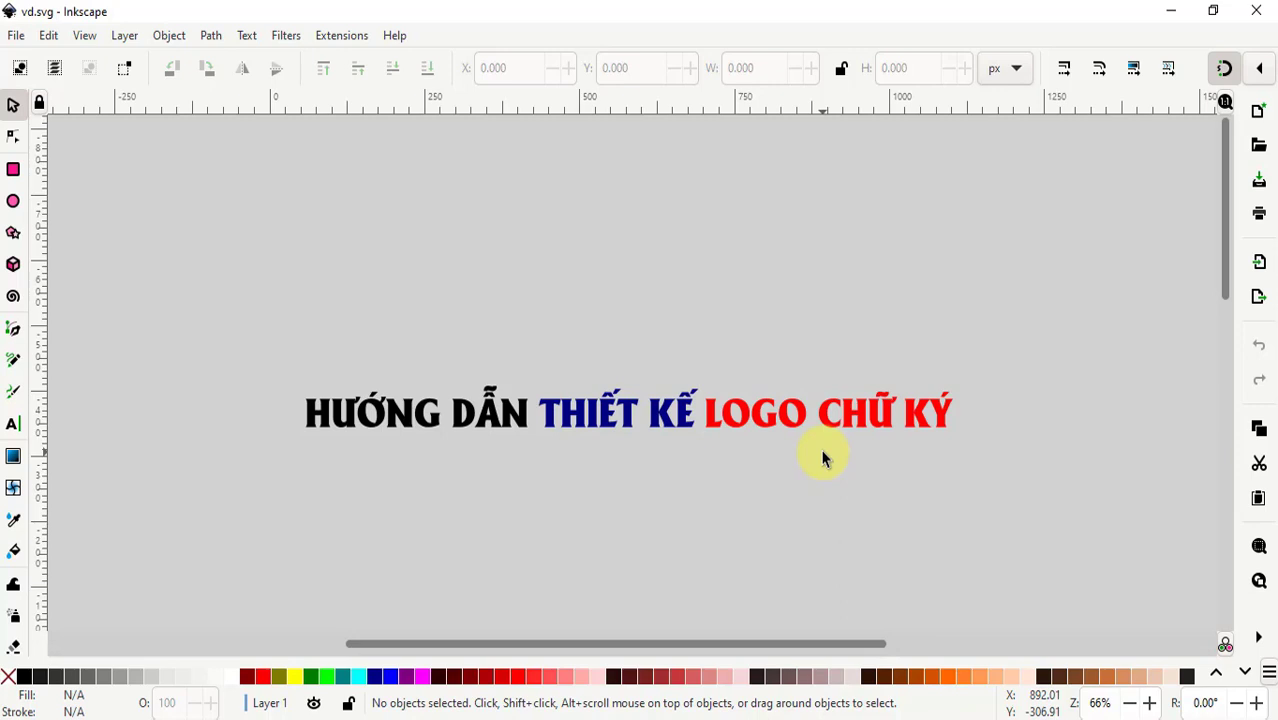
# Step: Create New document 1 and dock the Fill and Stroke, Align and Distribute, and Path Effects panels
pyautogui.click(15, 40)
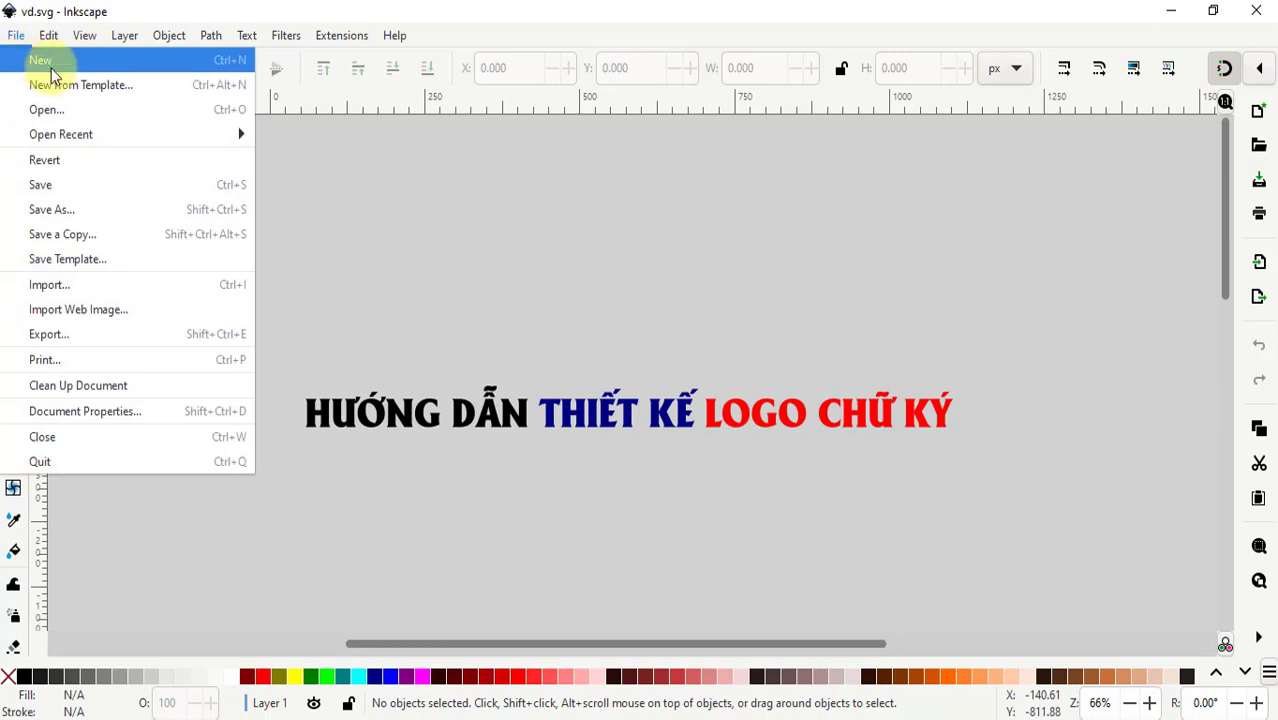
pyautogui.click(40, 62)
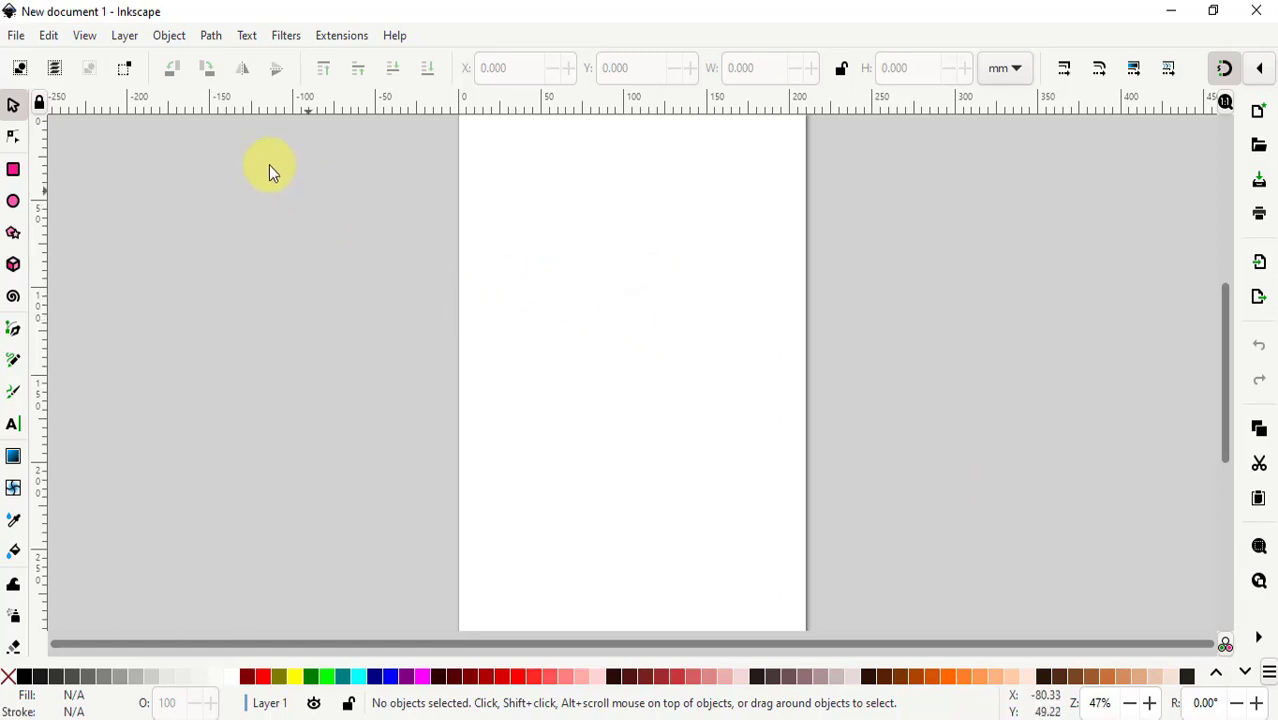
pyautogui.click(168, 37)
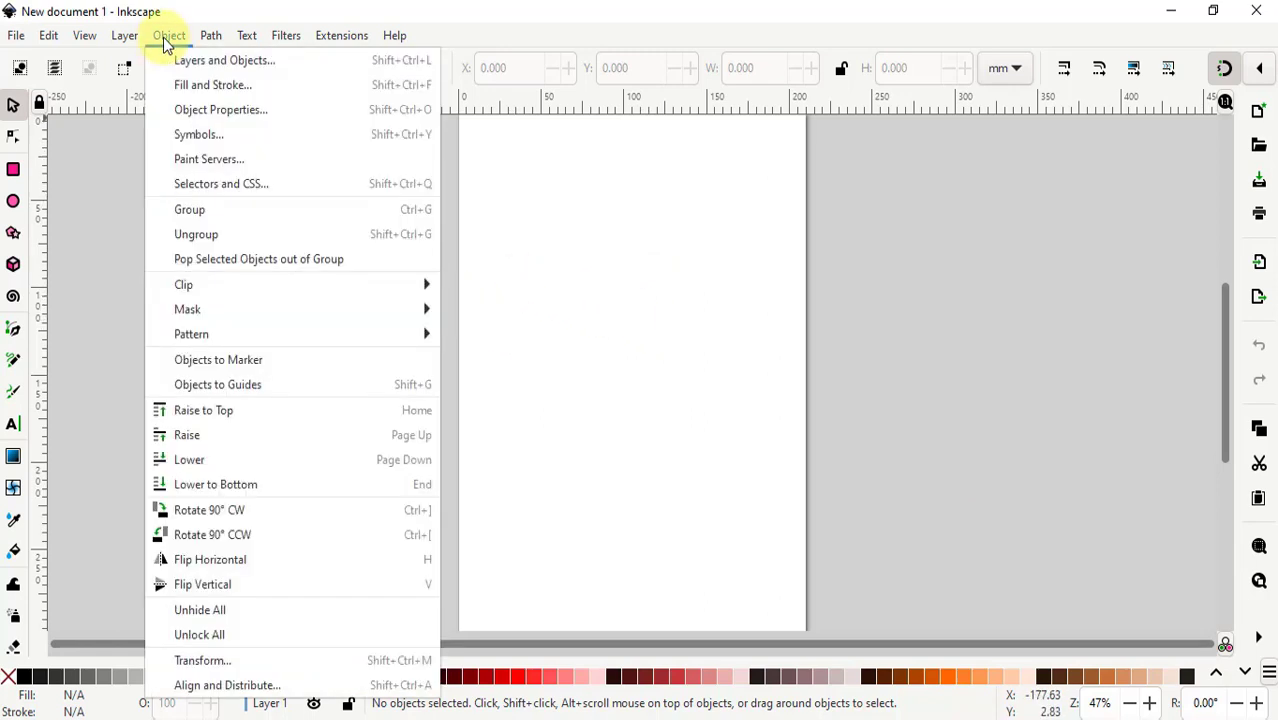
pyautogui.click(180, 90)
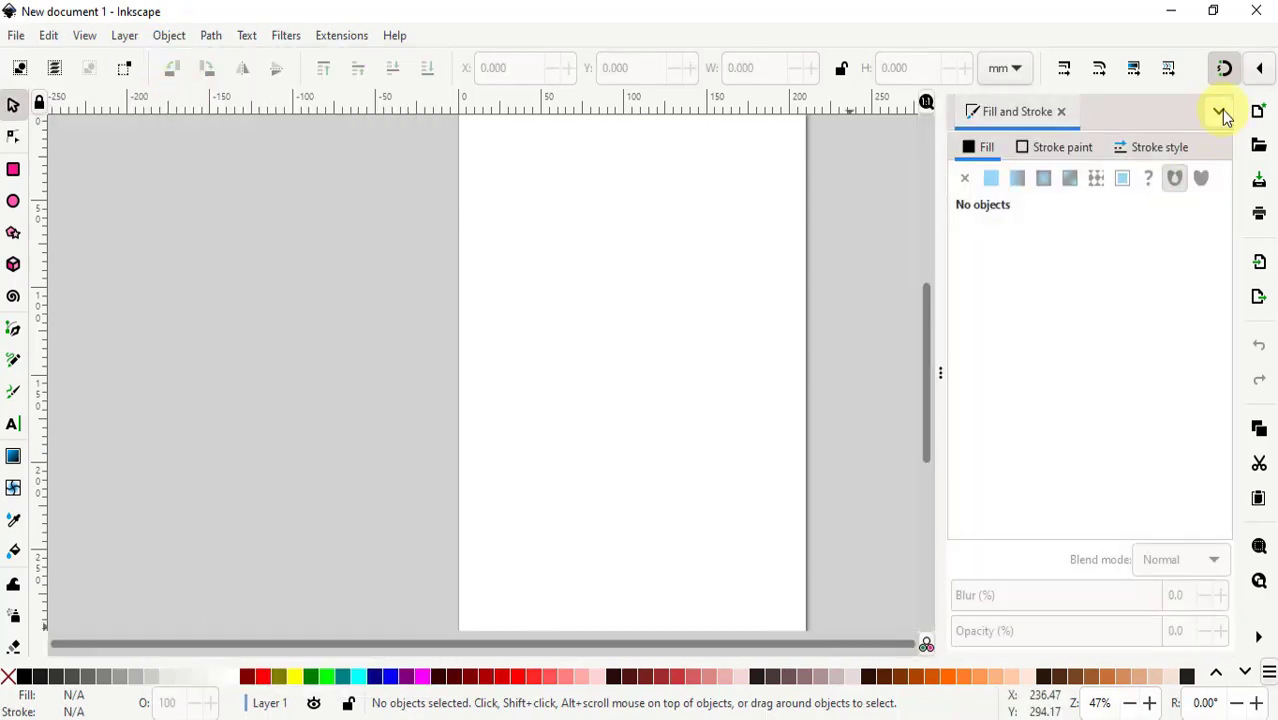
pyautogui.click(1219, 113)
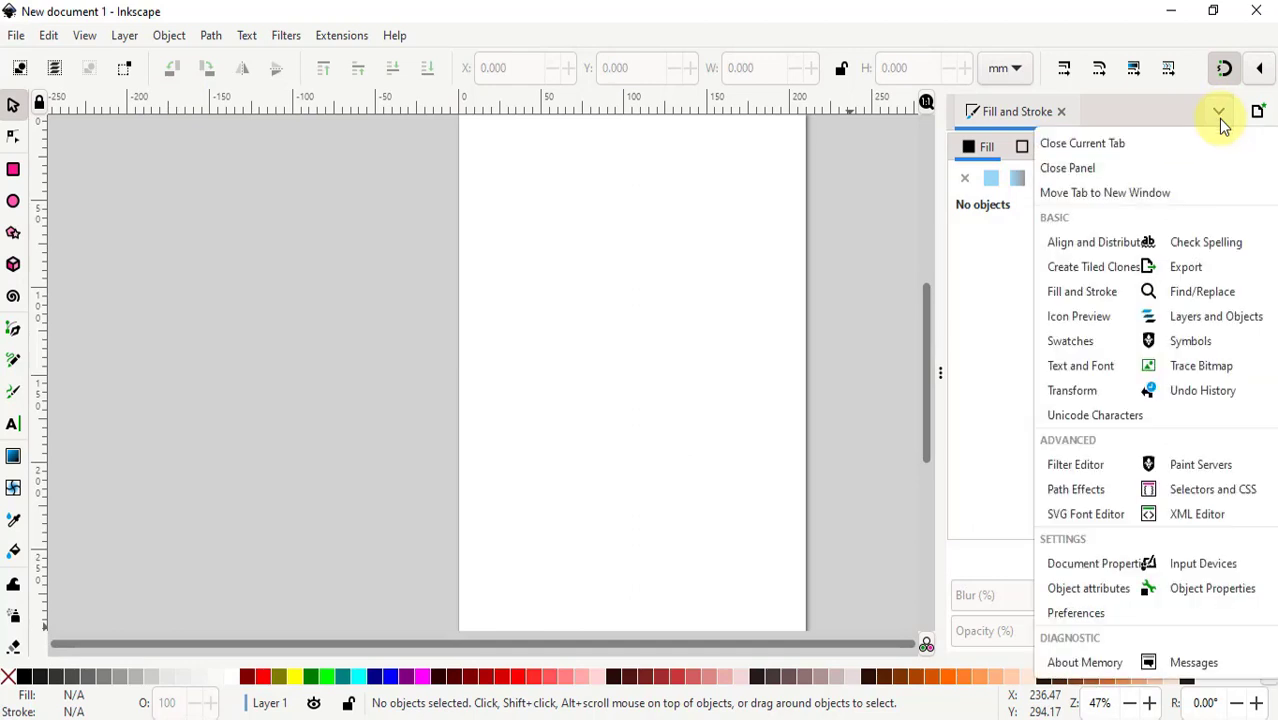
pyautogui.click(1097, 251)
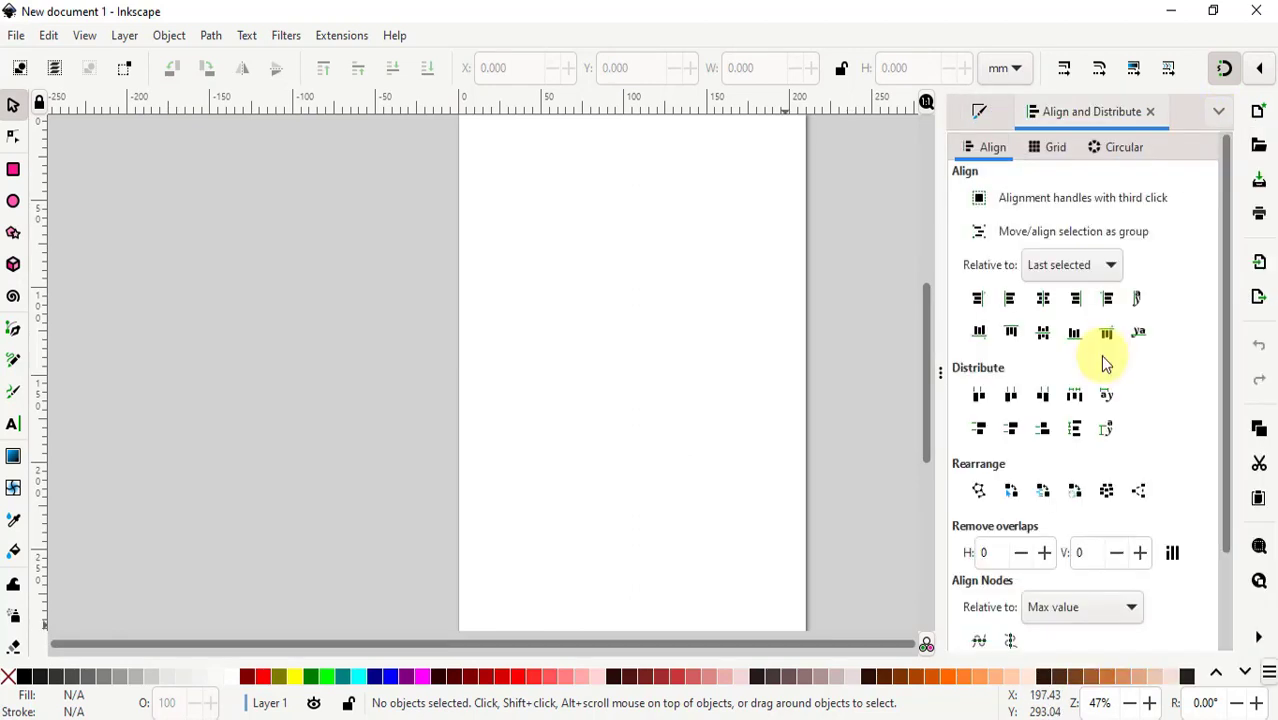
pyautogui.click(1219, 112)
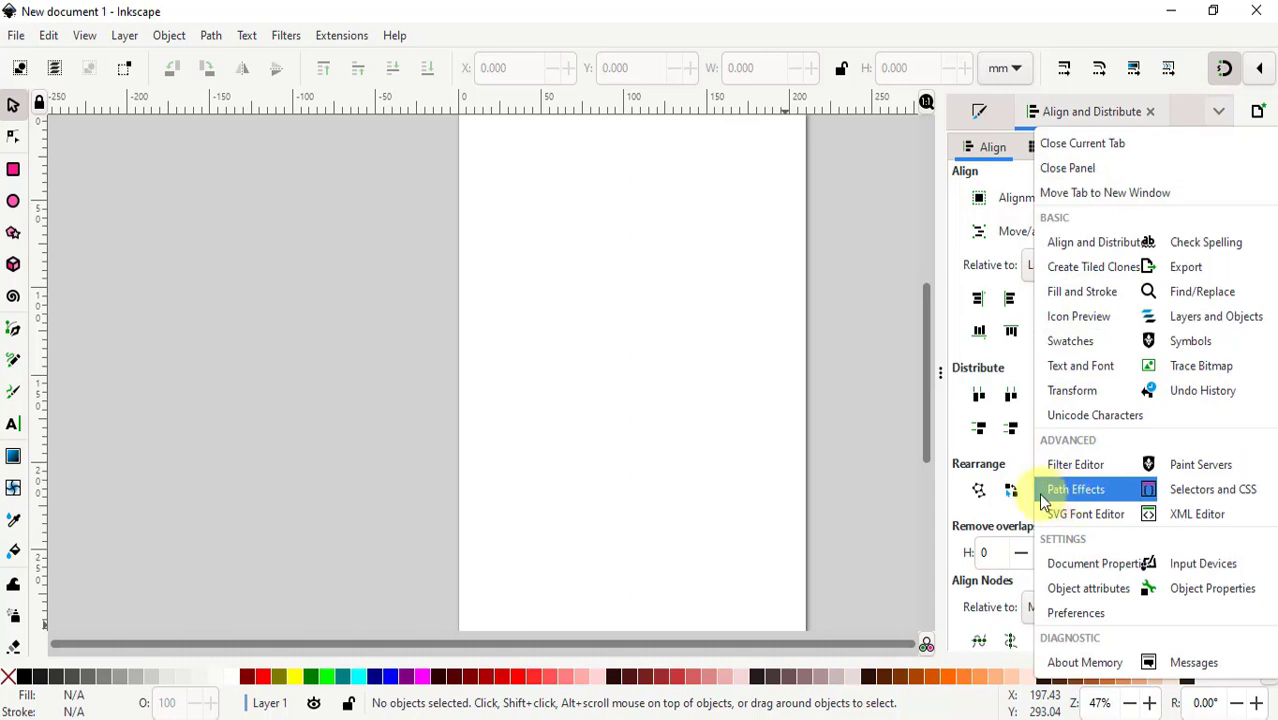
pyautogui.click(1084, 490)
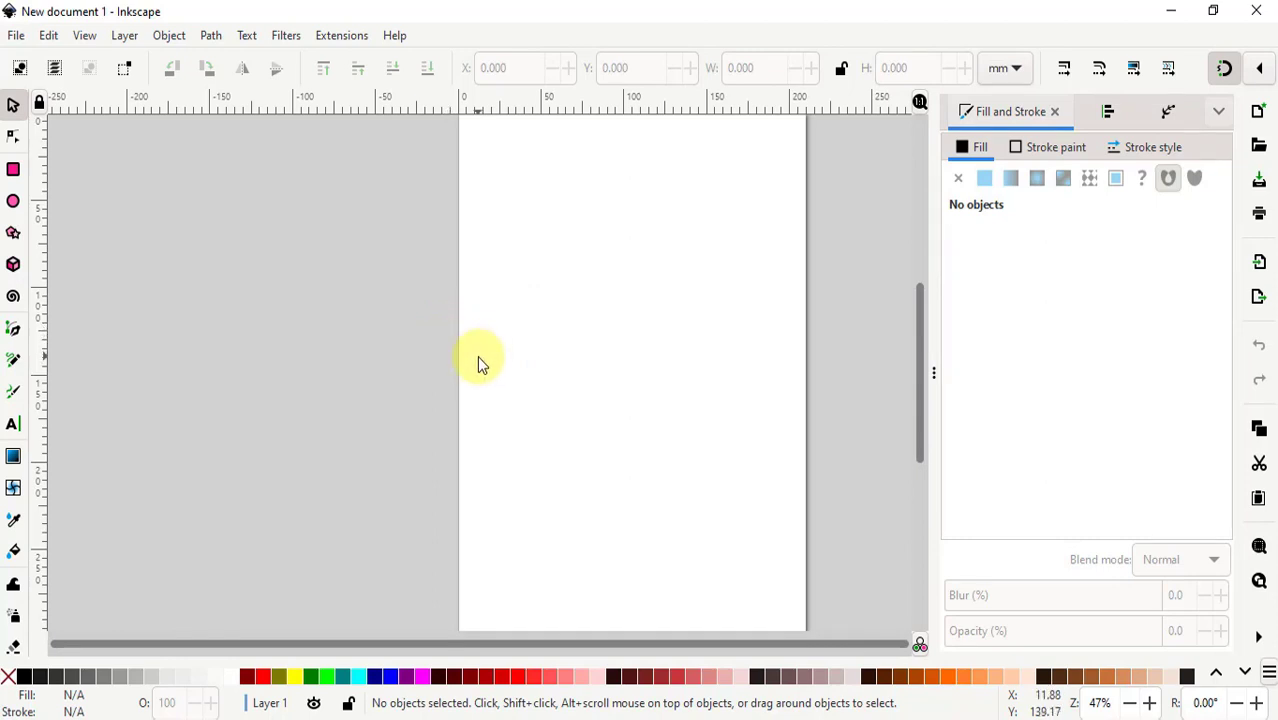
# Step: In Document Properties, set both the page size units and display units to px
pyautogui.click(16, 36)
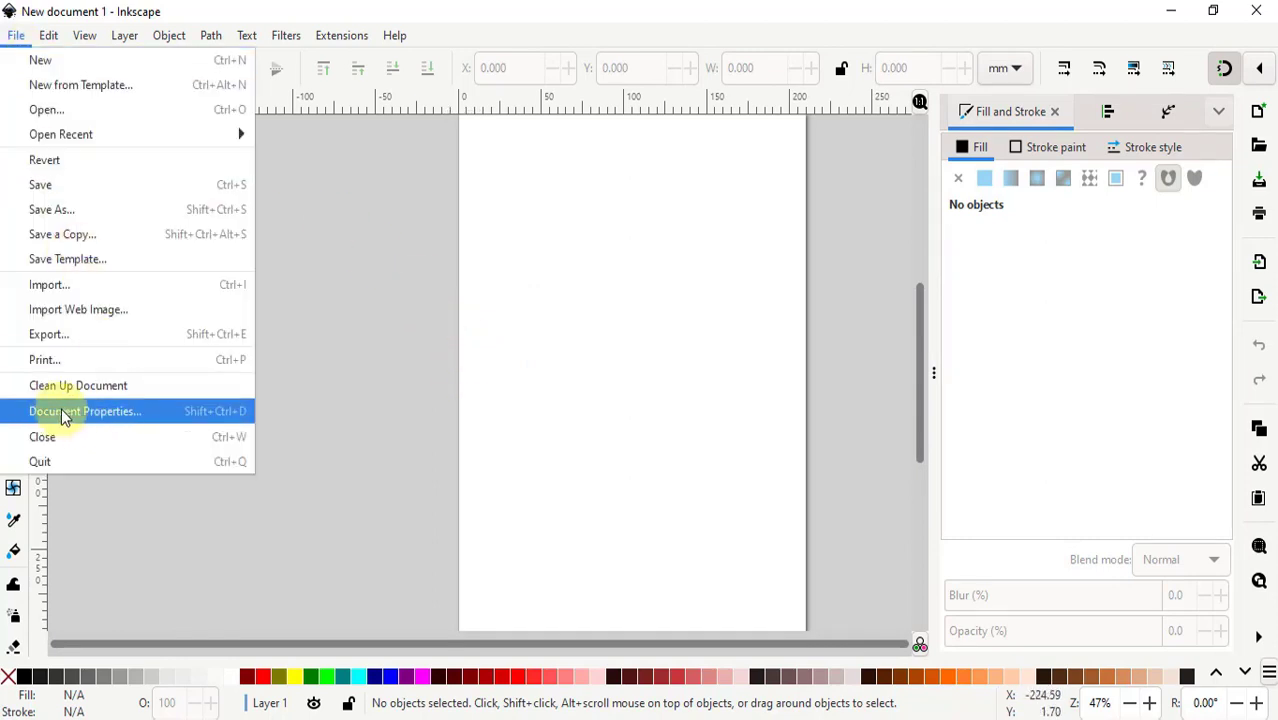
pyautogui.click(110, 420)
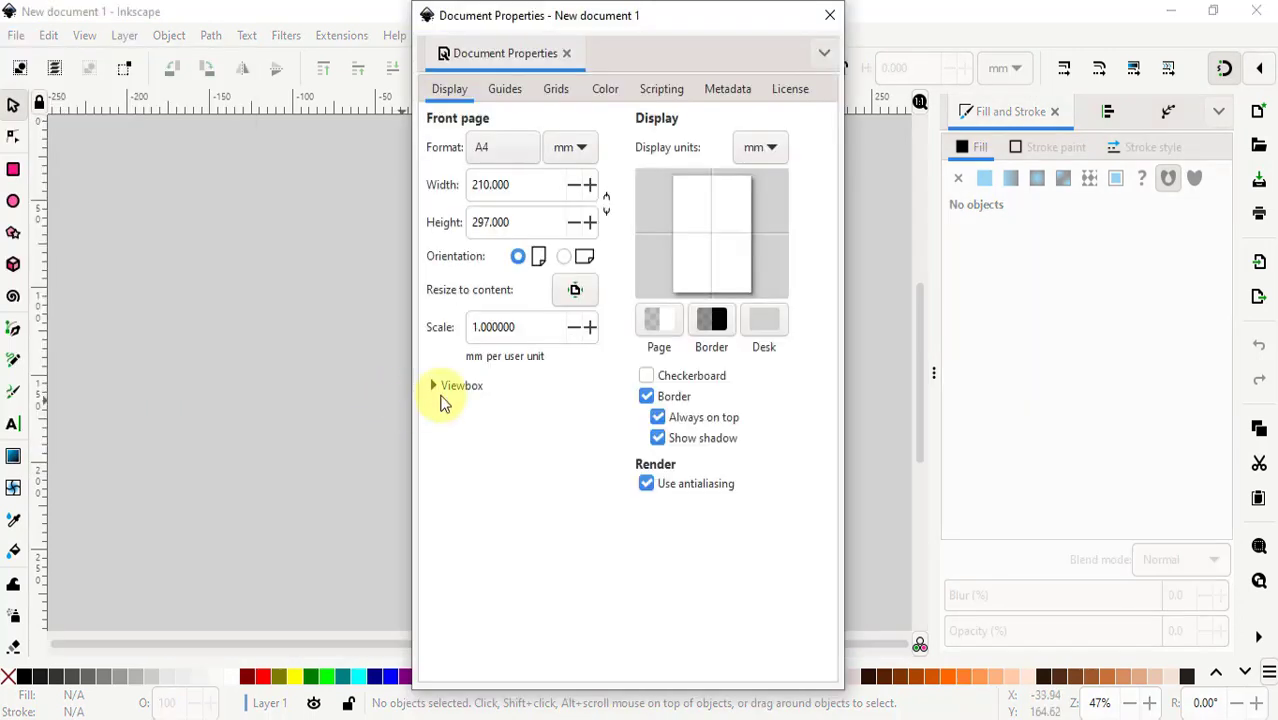
pyautogui.click(585, 148)
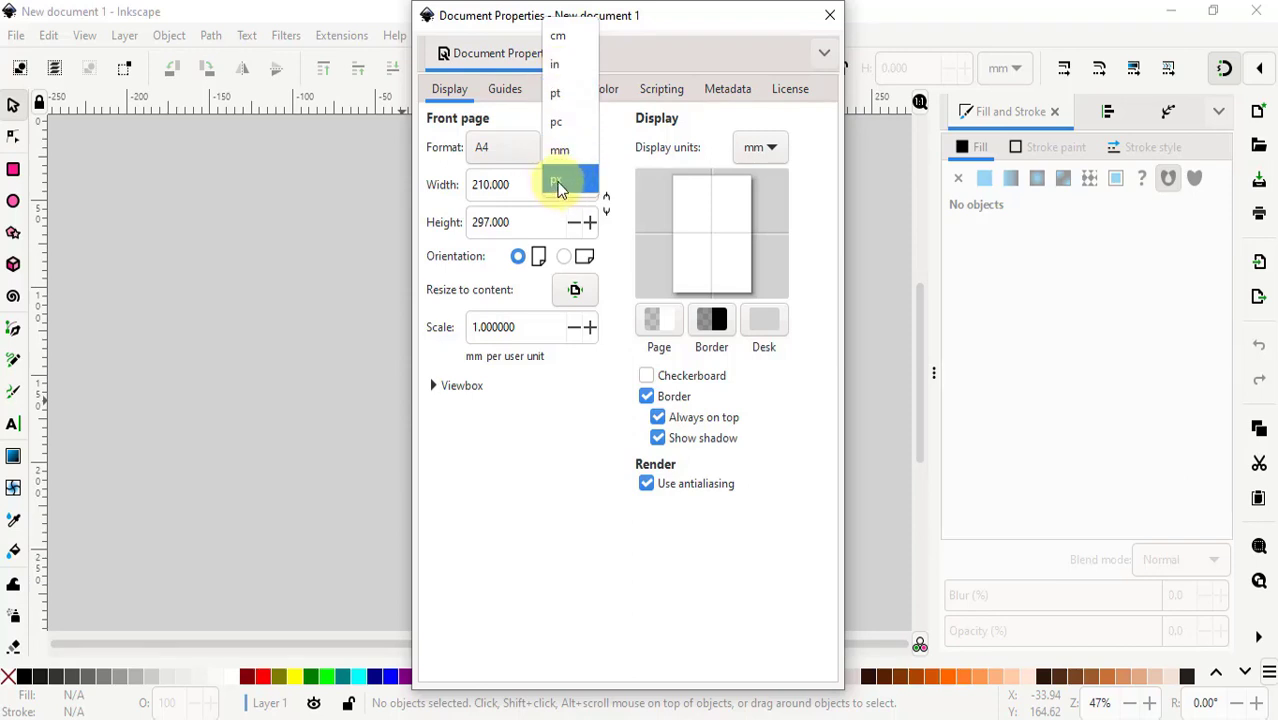
pyautogui.click(558, 183)
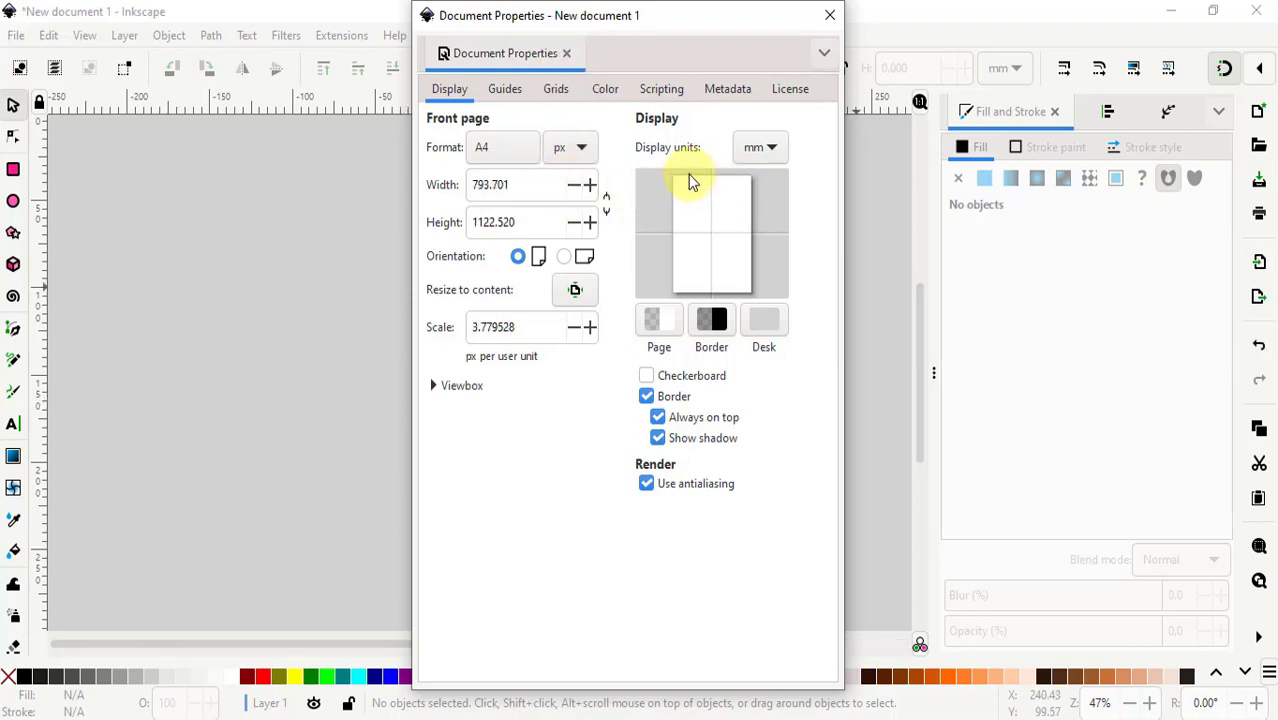
pyautogui.click(771, 148)
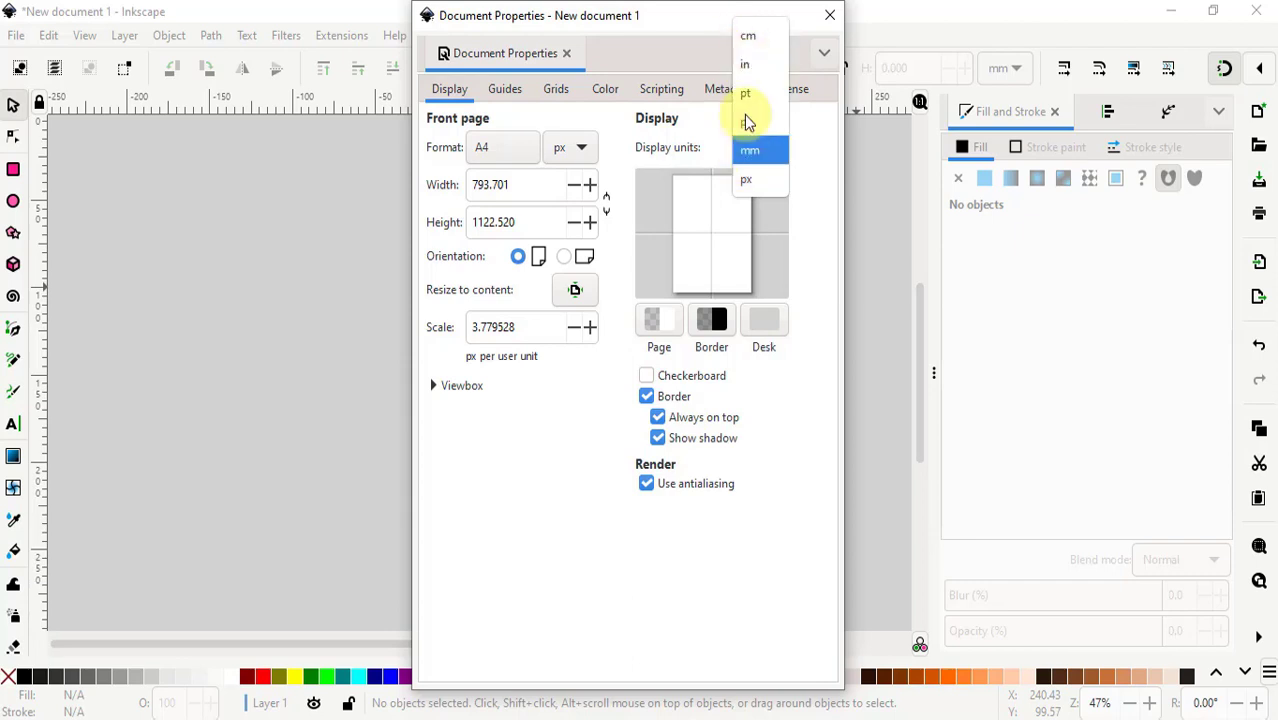
pyautogui.click(750, 184)
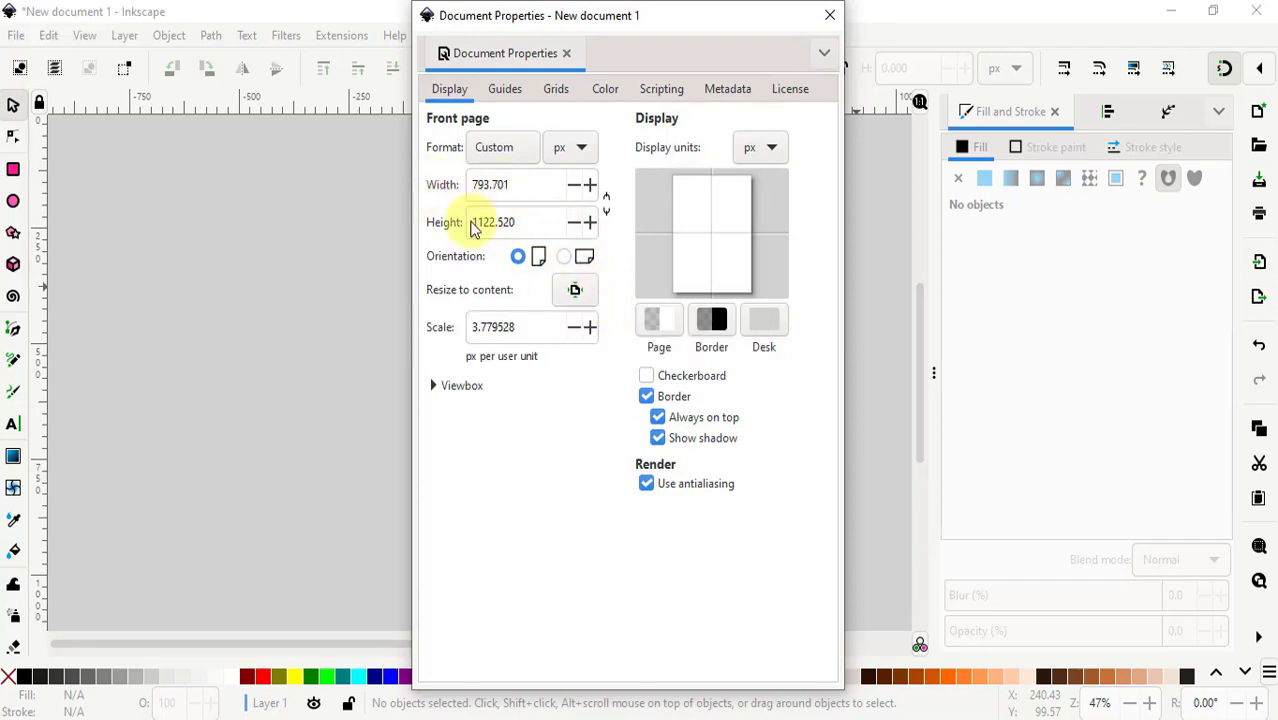
# Step: Set the page to width 1280 and height 720, then view the signature photo chữ ký.jpg
pyautogui.press('Tab')
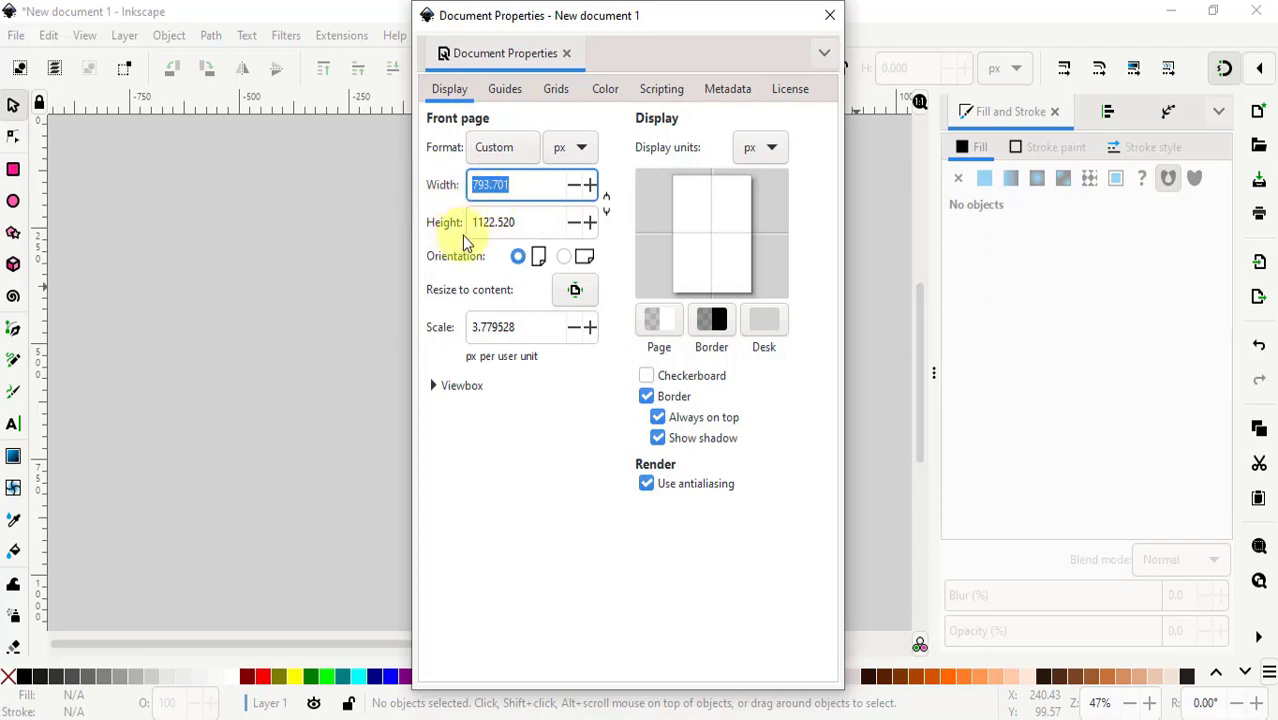
pyautogui.write('1280')
pyautogui.press('Tab')
pyautogui.write('720')
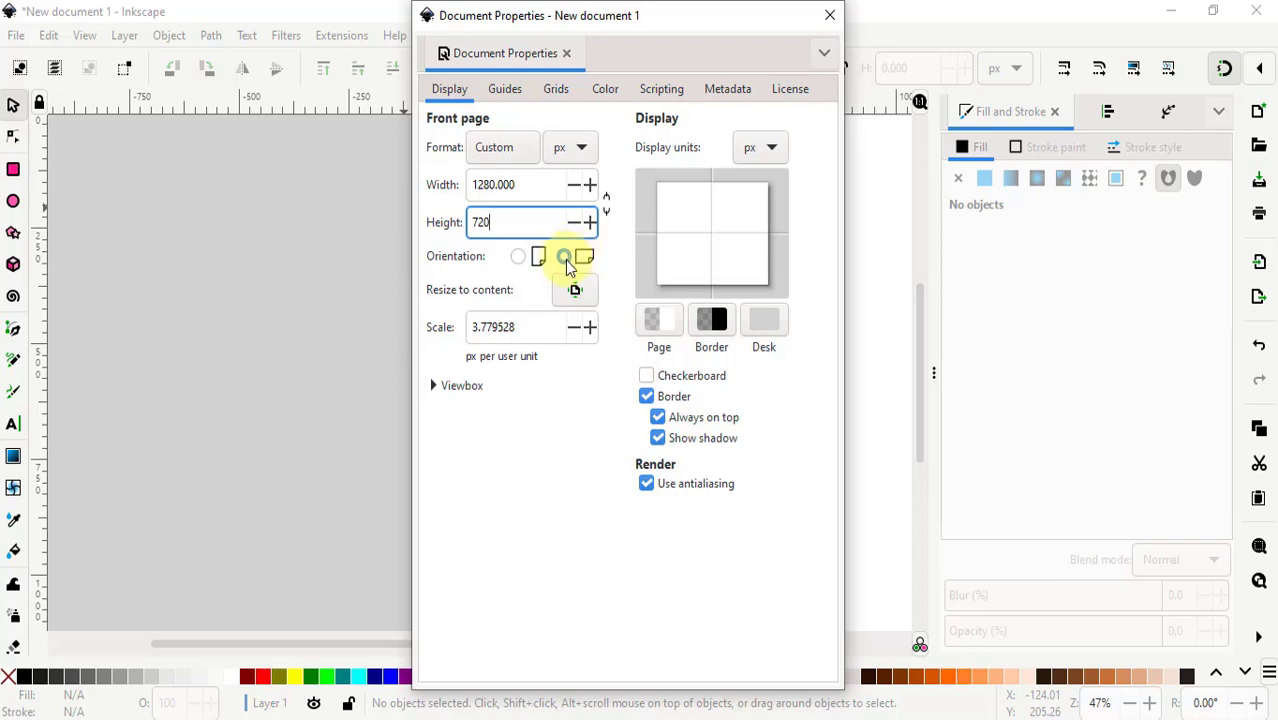
pyautogui.click(832, 15)
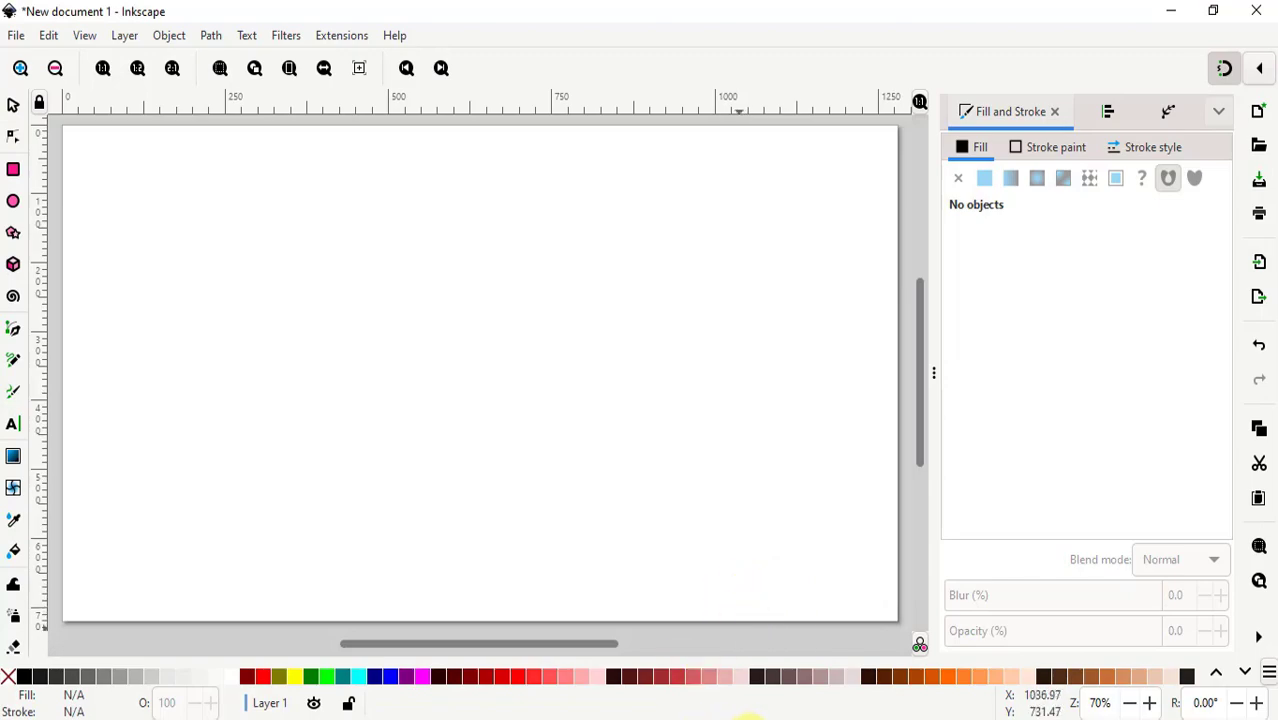
pyautogui.click(748, 716)
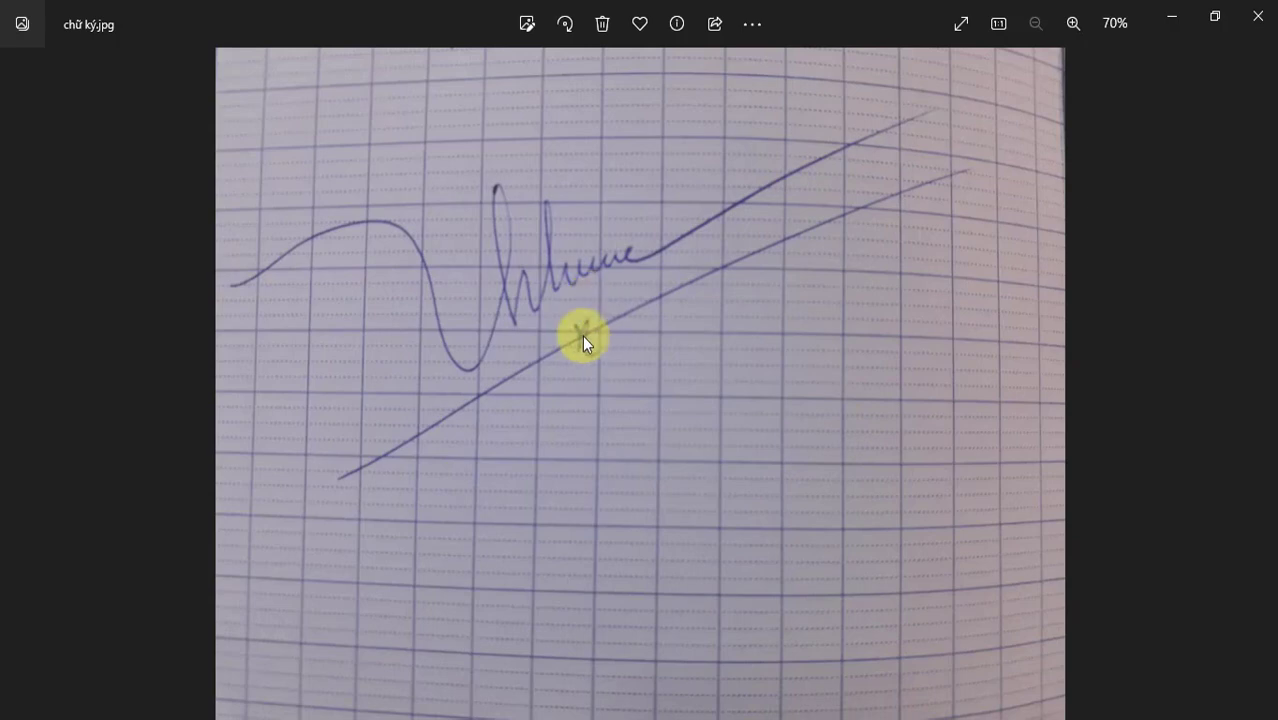
# Step: Switch from the Photos viewer back to the blank Inkscape page
pyautogui.click(750, 716)
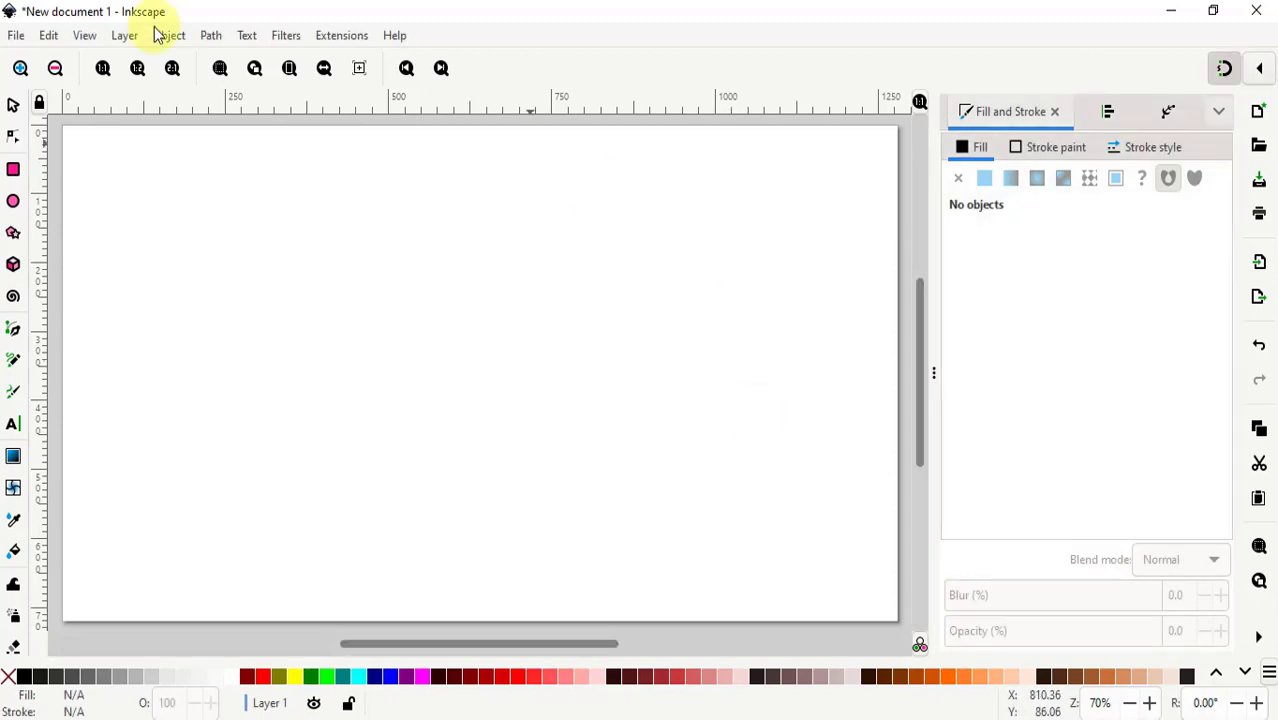
# Step: Import the signature photo and drag it to the top of the page
pyautogui.click(16, 37)
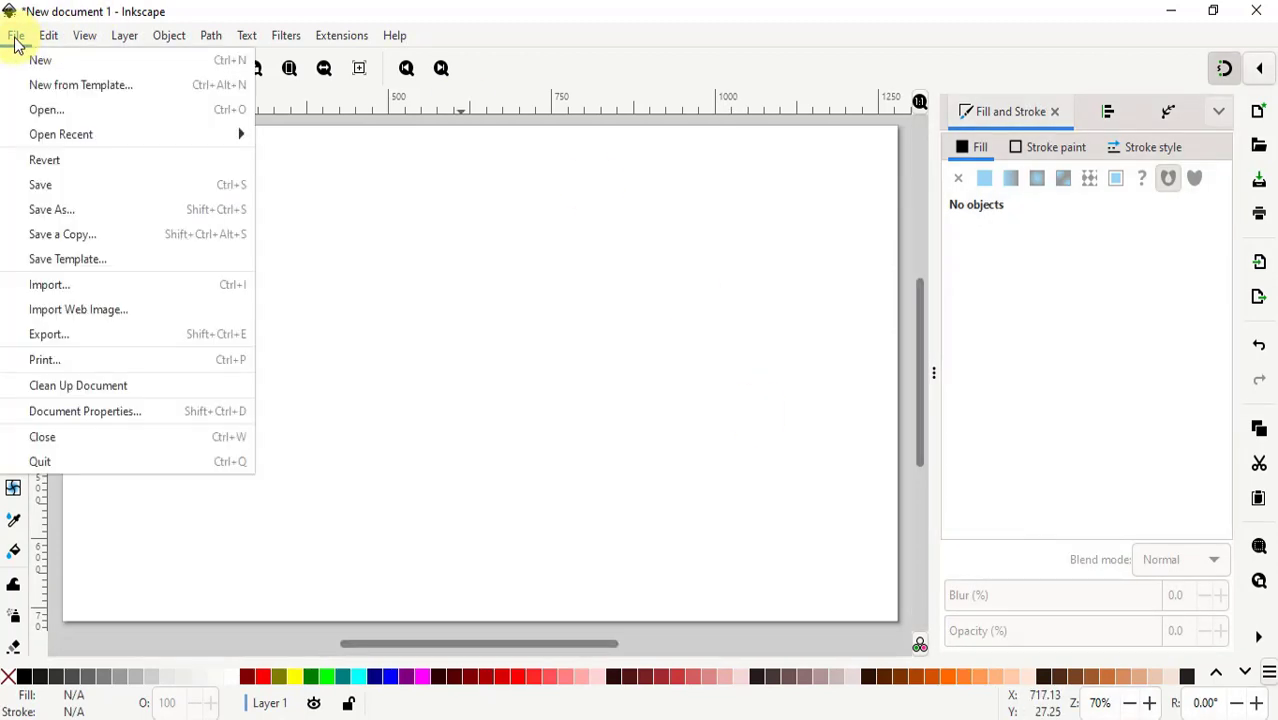
pyautogui.click(62, 286)
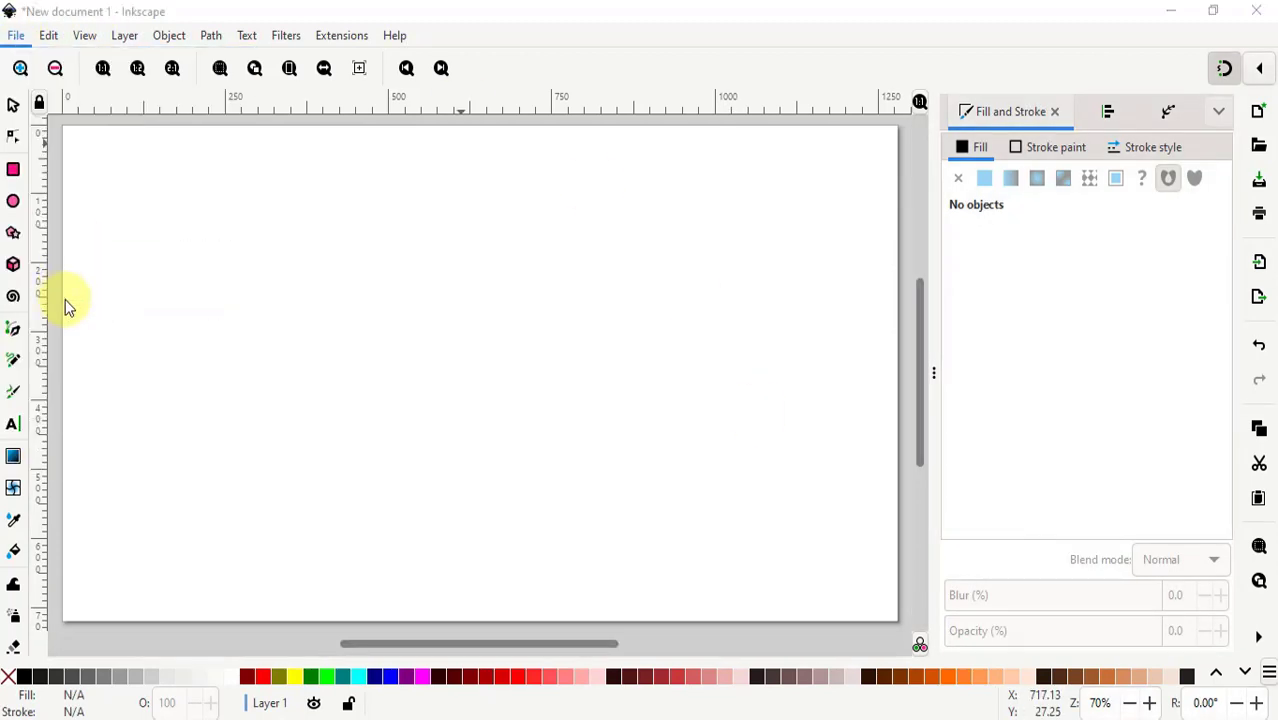
pyautogui.click(484, 420)
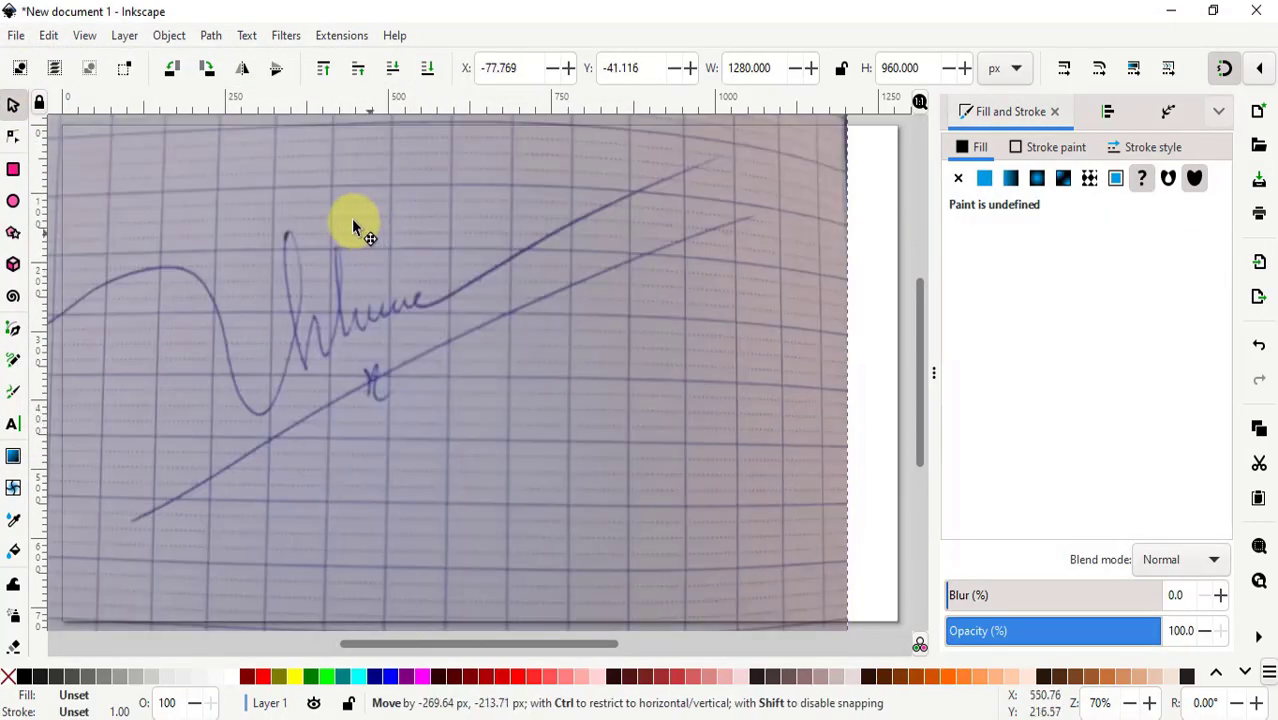
pyautogui.moveTo(424, 284); pyautogui.dragTo(340, 200)
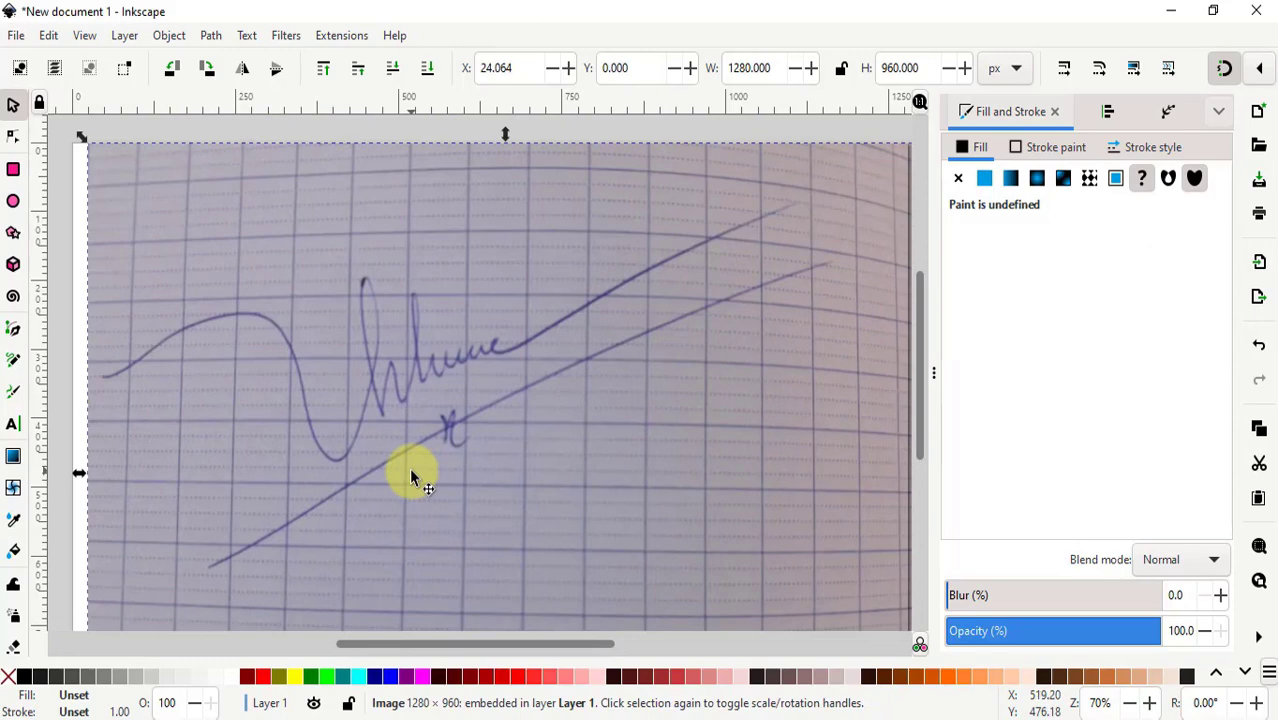
pyautogui.click(14, 332)
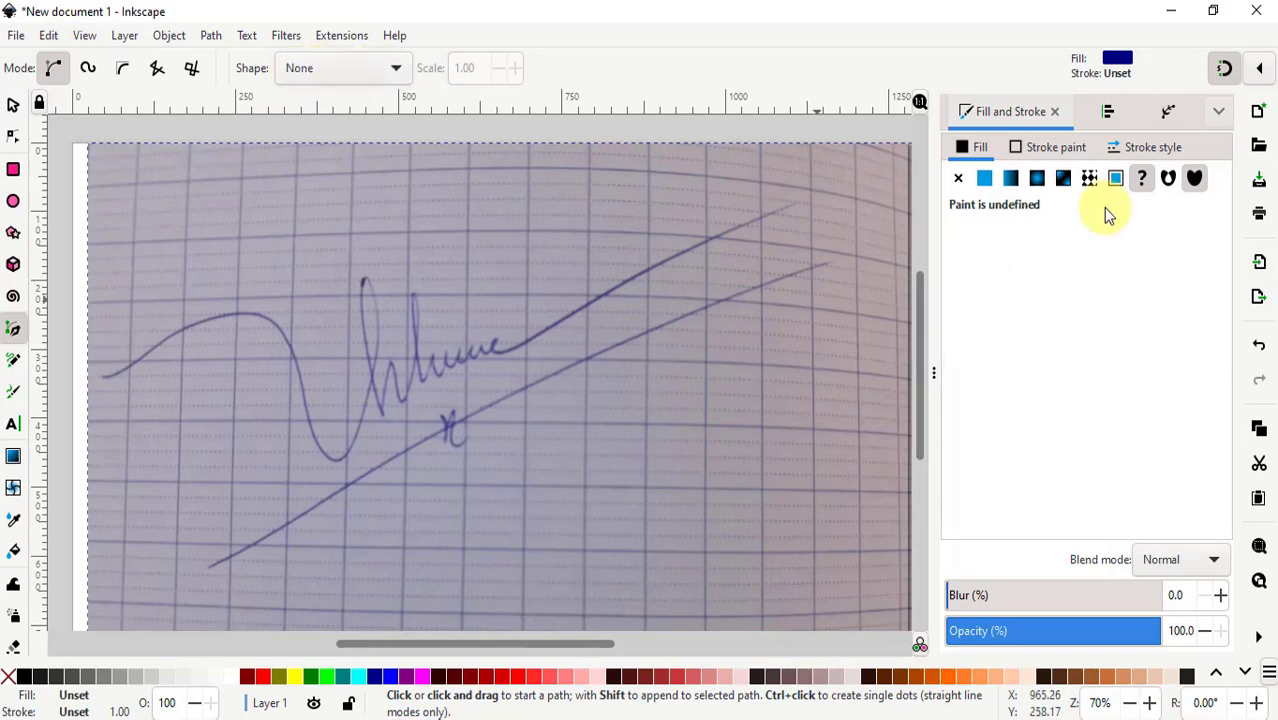
# Step: Enable bounding-box edge, corner, midpoint and center snapping, plus smooth-node, line-midpoint and perpendicular snapping
pyautogui.click(1257, 68)
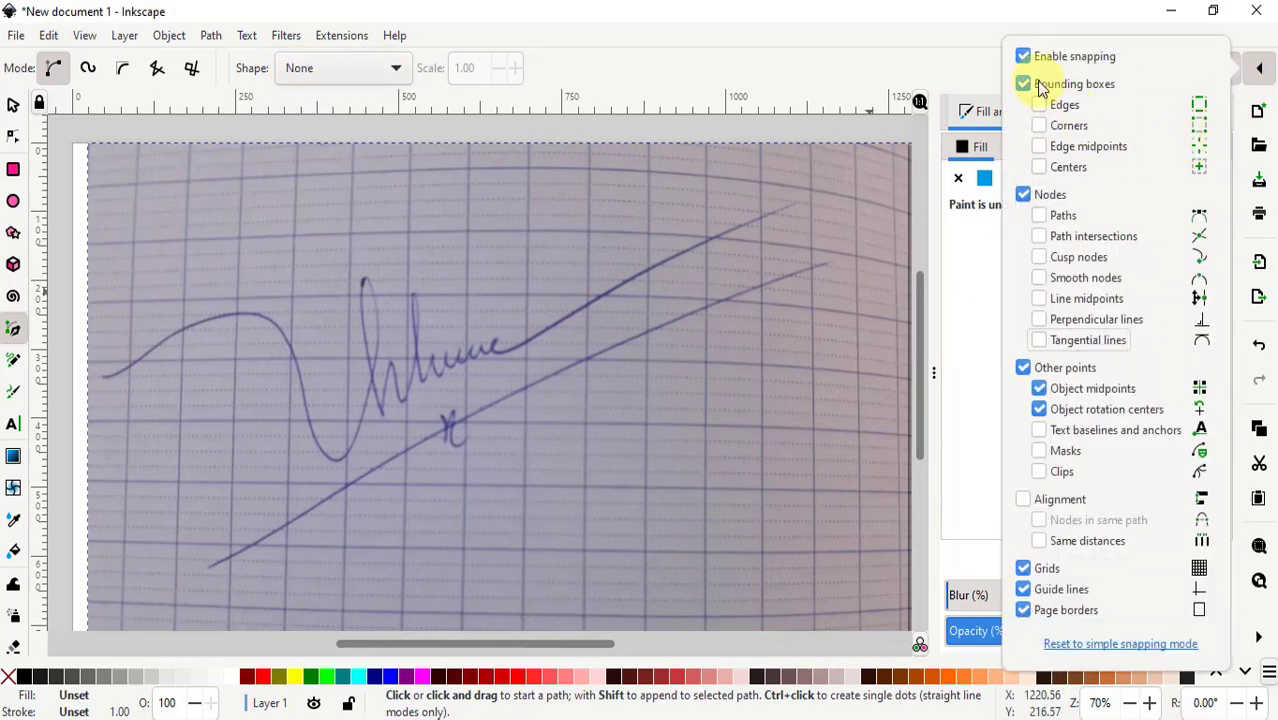
pyautogui.click(1039, 104)
pyautogui.click(1039, 125)
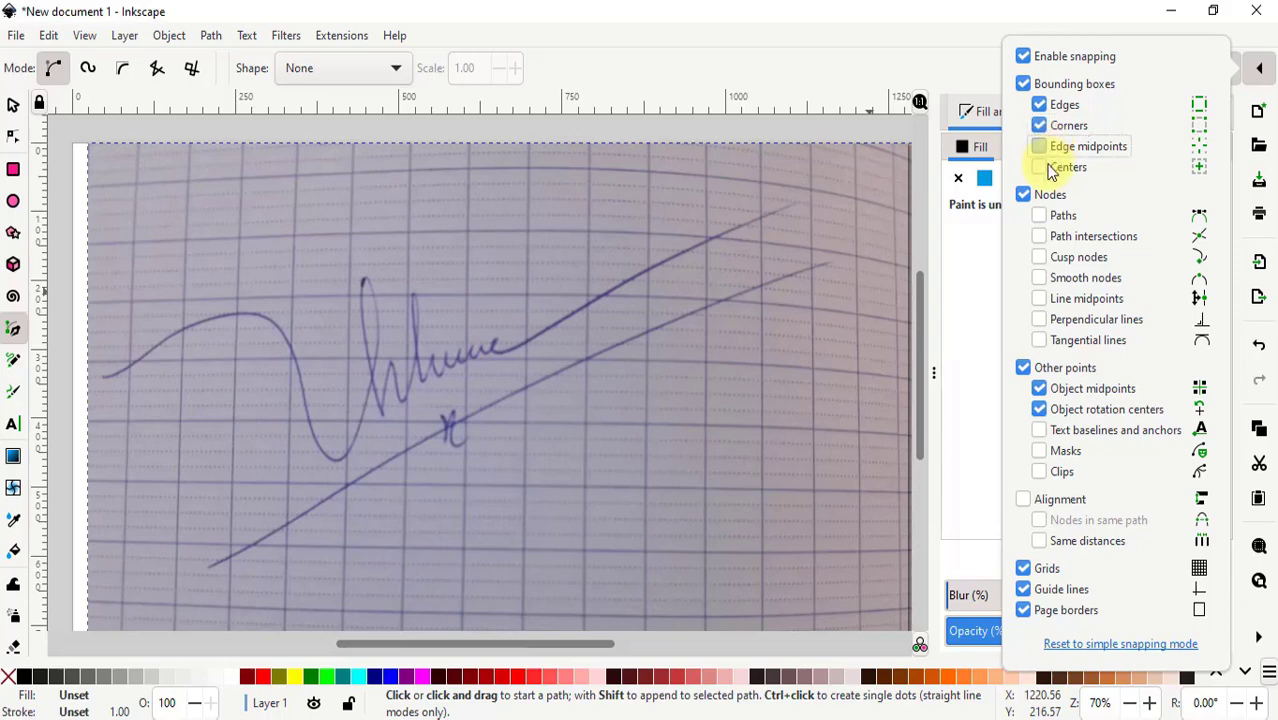
pyautogui.click(1039, 146)
pyautogui.click(1039, 215)
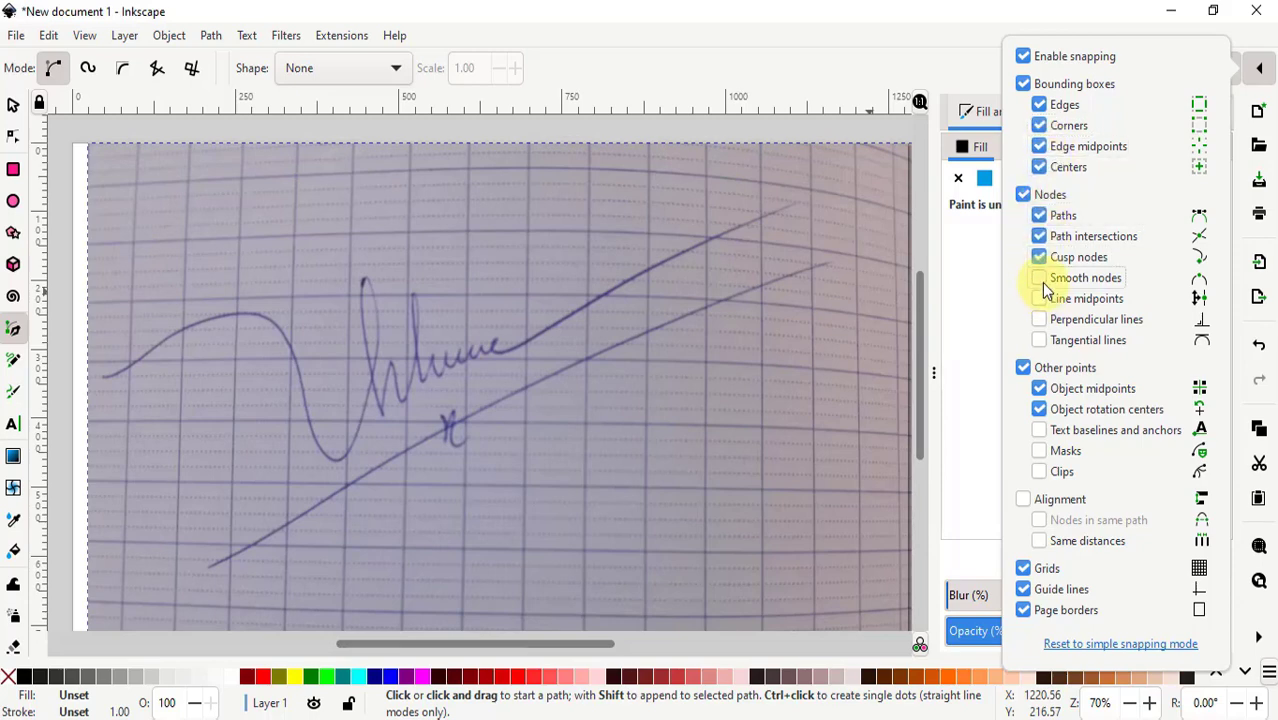
pyautogui.click(1039, 277)
pyautogui.click(1039, 319)
pyautogui.click(1039, 340)
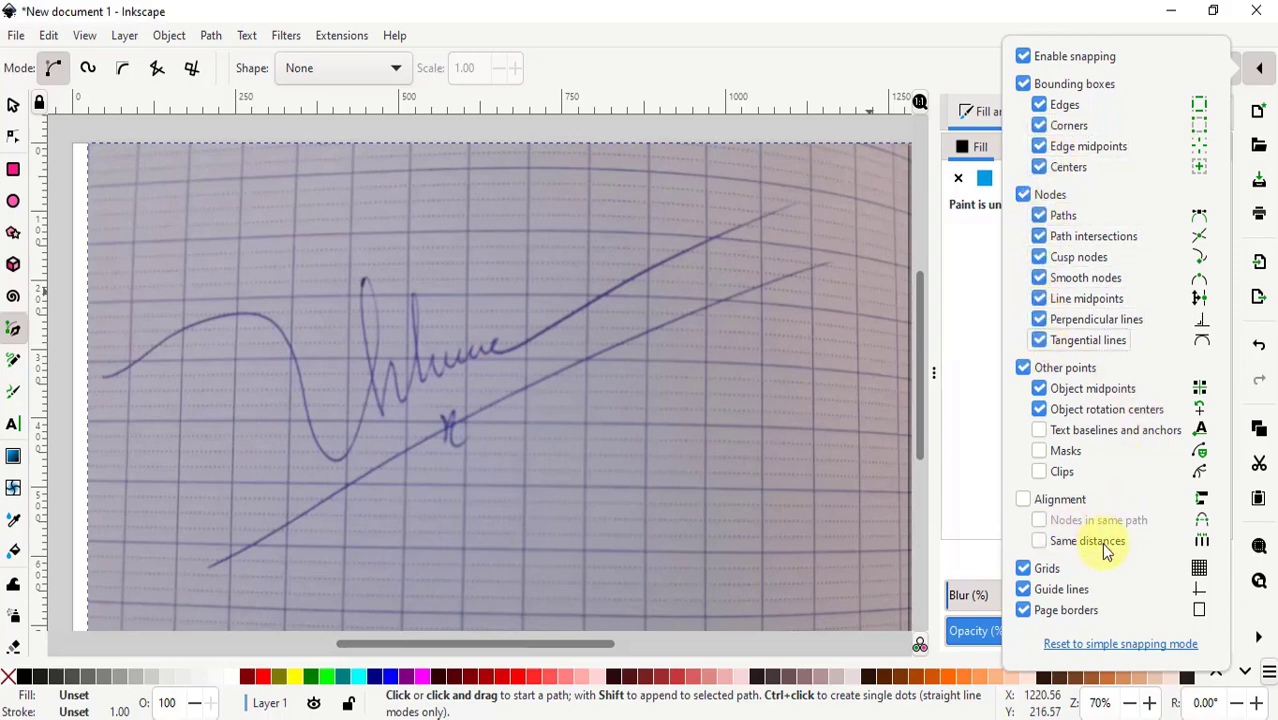
pyautogui.click(1263, 74)
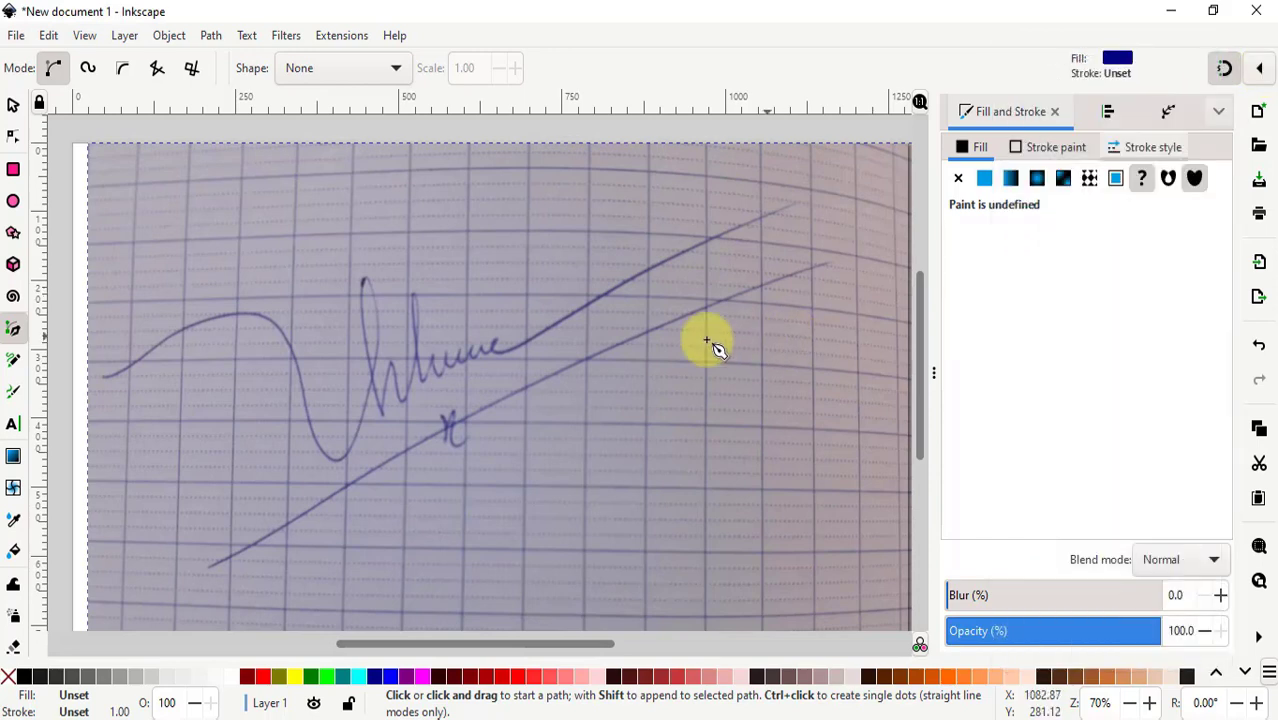
# Step: Trace the signature's opening curve, dip and upstroke as a four-node straight-segment path
pyautogui.click(105, 378)
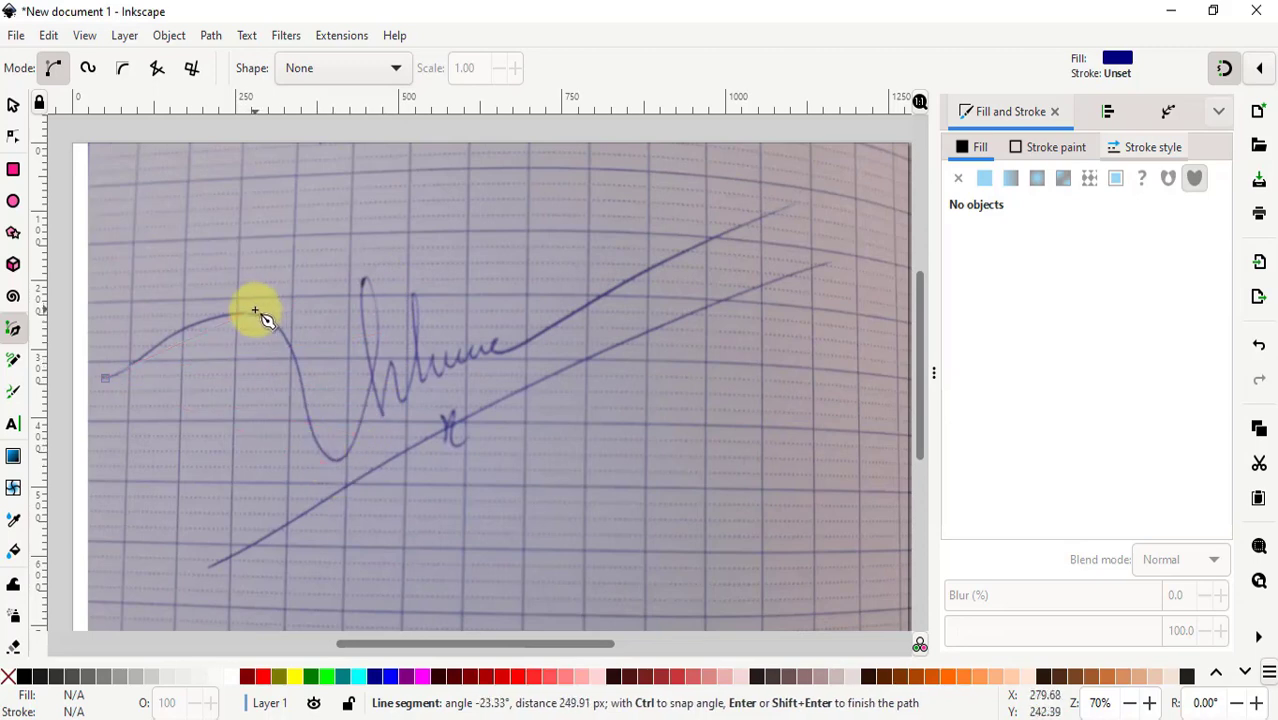
pyautogui.click(255, 313)
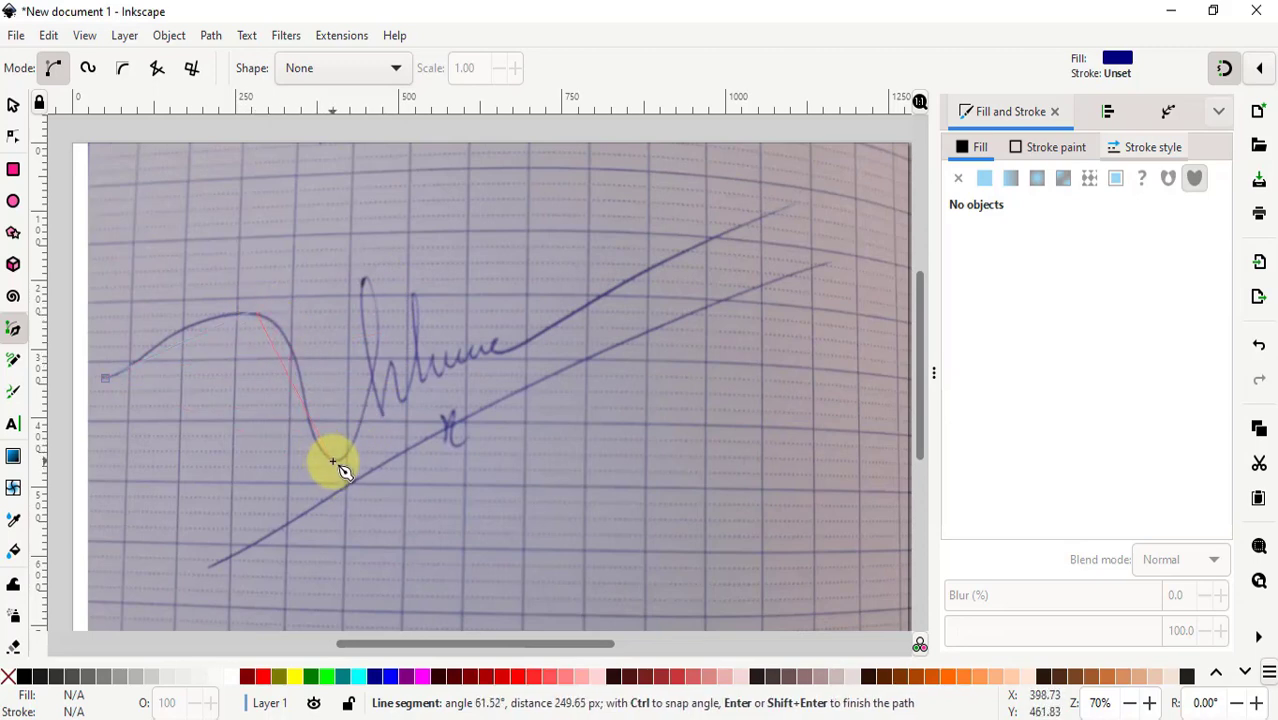
pyautogui.click(340, 455)
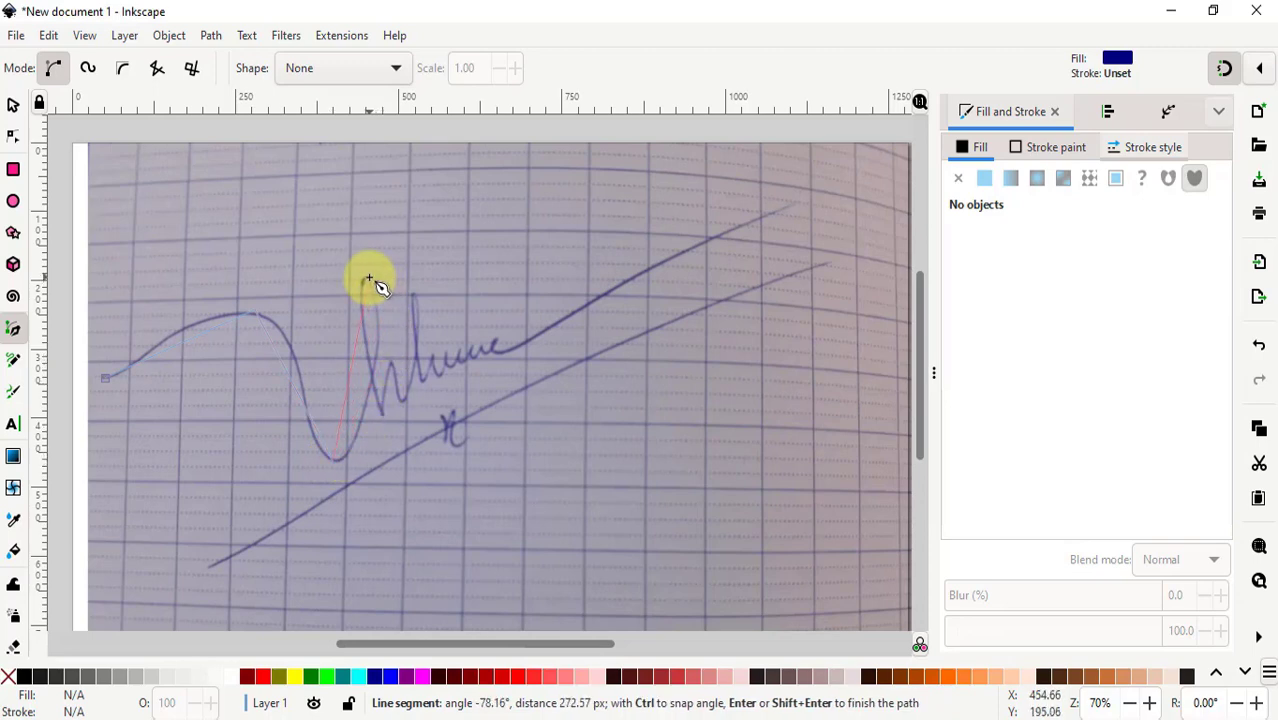
pyautogui.click(369, 279)
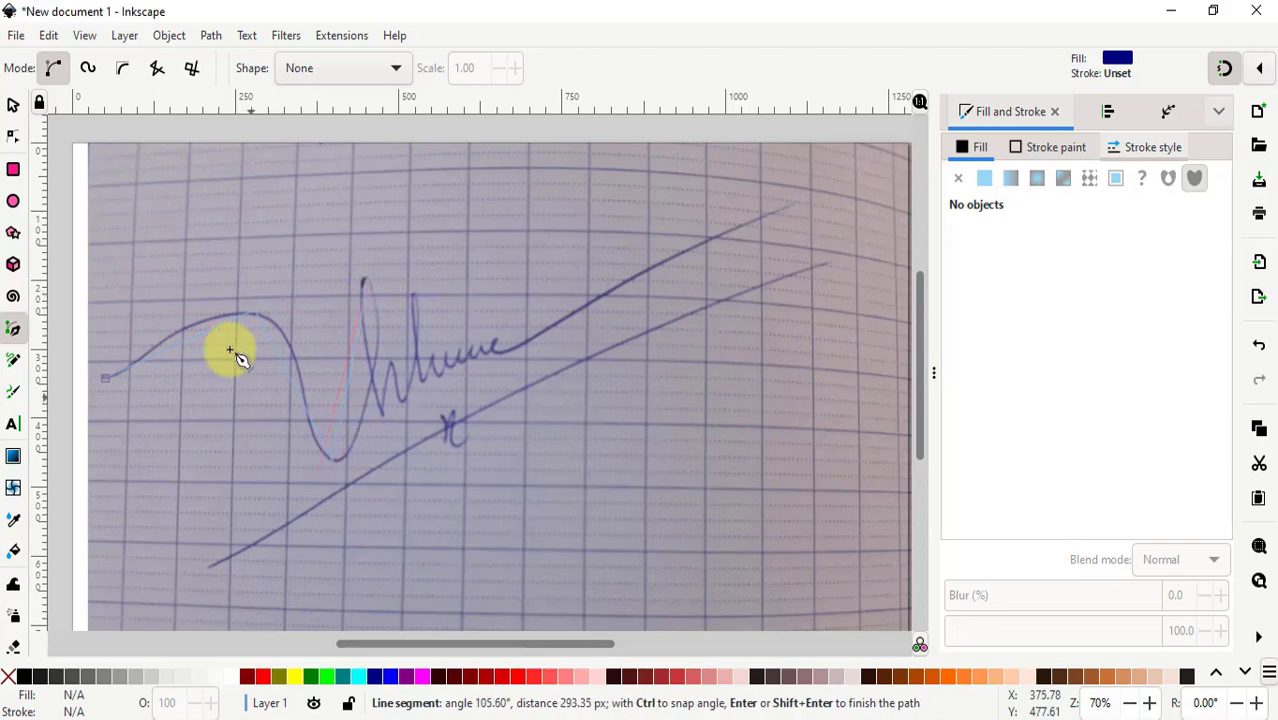
pyautogui.doubleClick(373, 278)
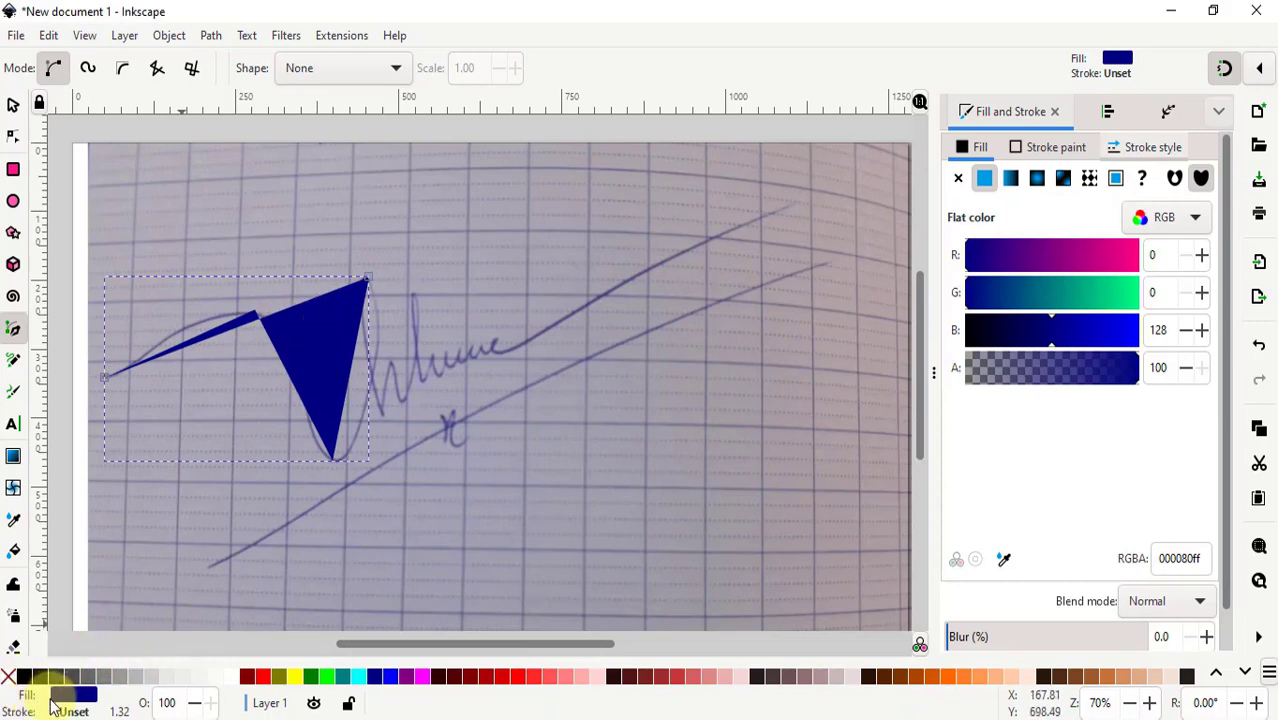
# Step: Remove the traced path's fill and give it a black stroke
pyautogui.click(12, 680)
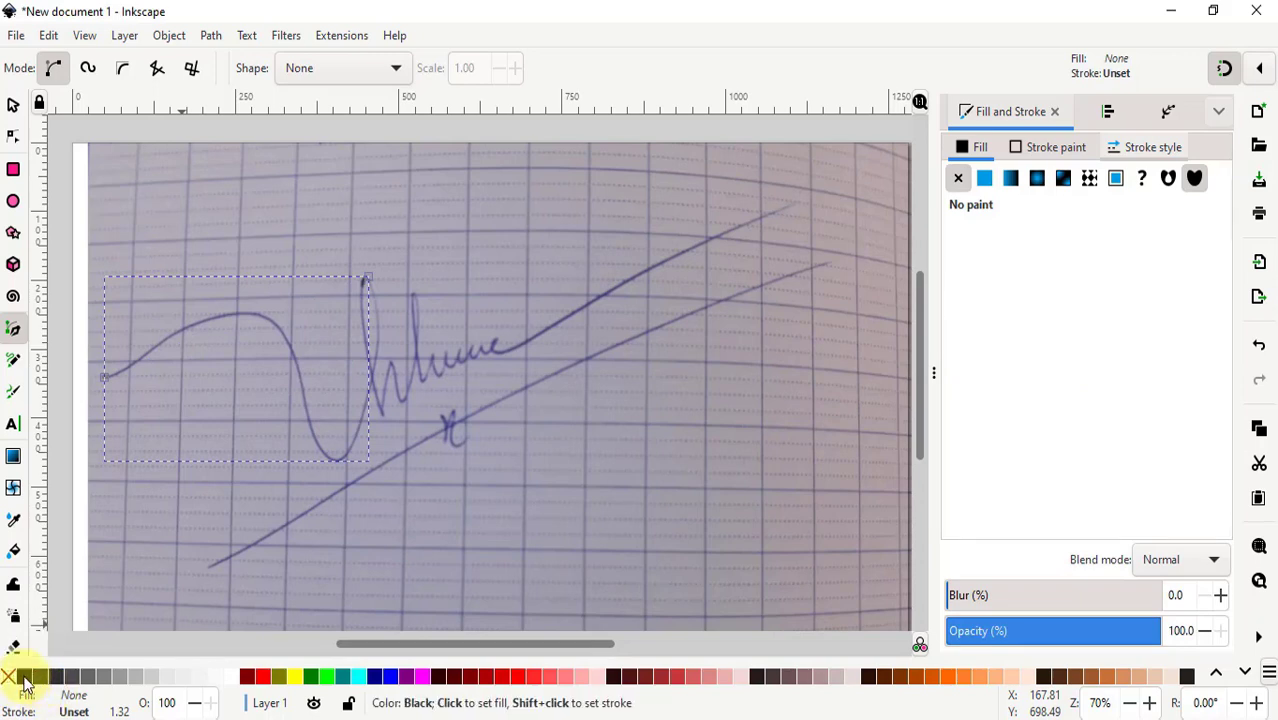
pyautogui.keyDown('shift'); pyautogui.click(25, 683); pyautogui.keyUp('shift')
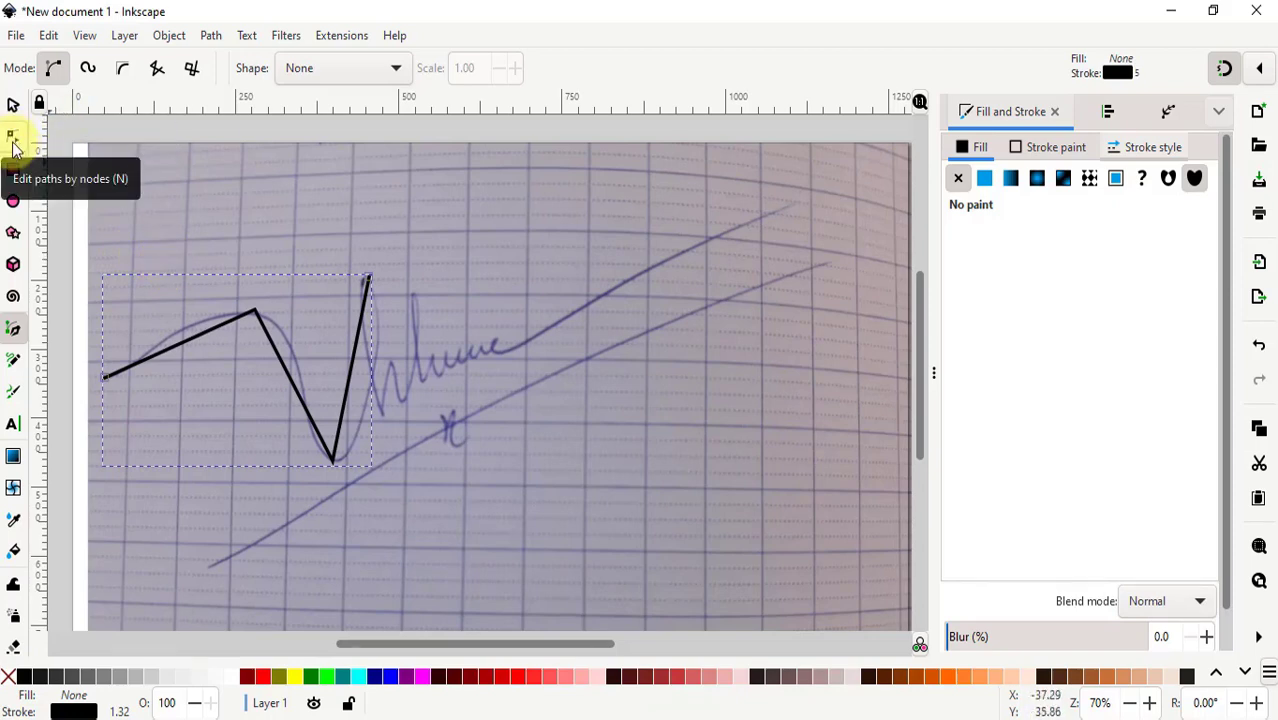
pyautogui.click(14, 138)
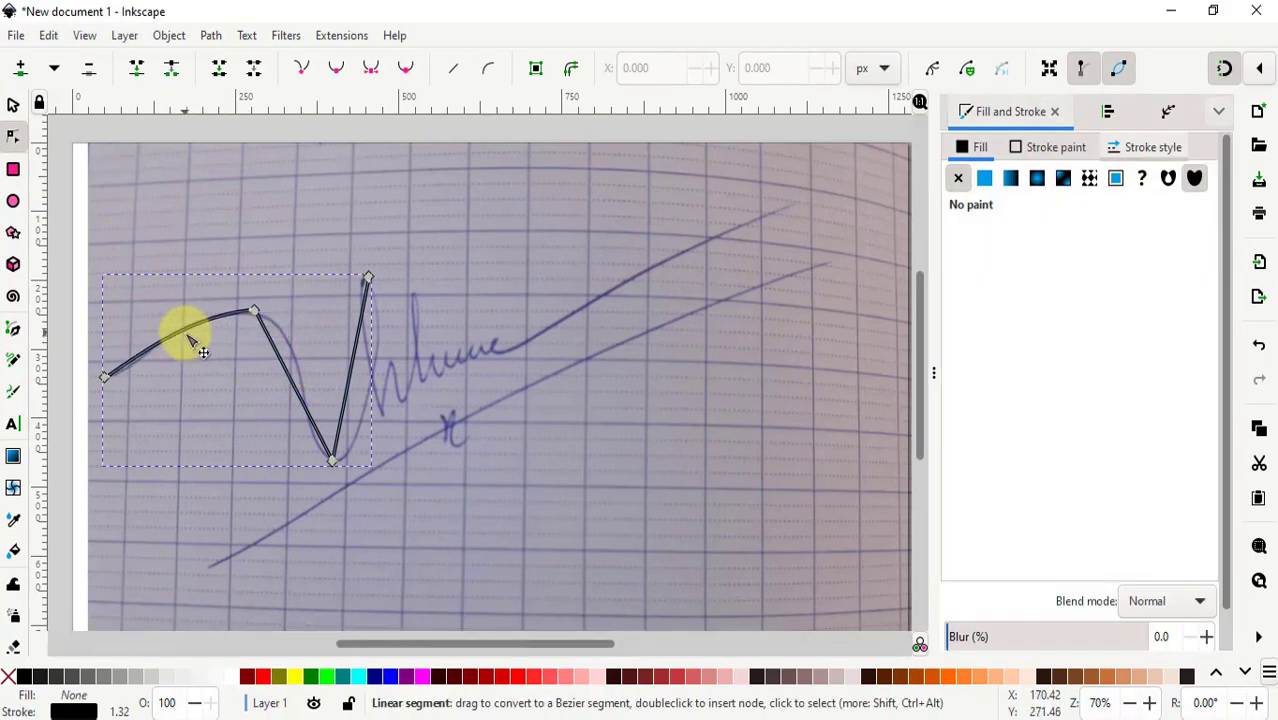
# Step: Curve the path's first arc and the descending segment into the signature's dip
pyautogui.scroll(2, 177, 360)
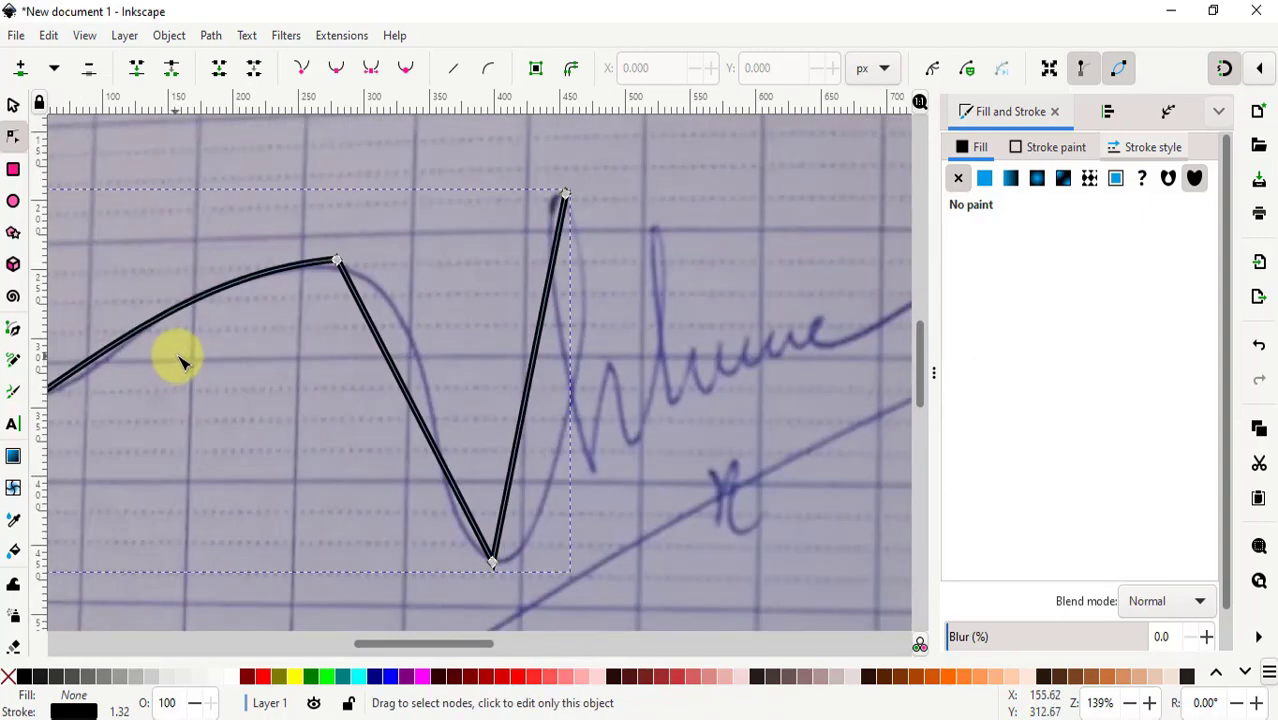
pyautogui.hscroll(-1, 323, 385)
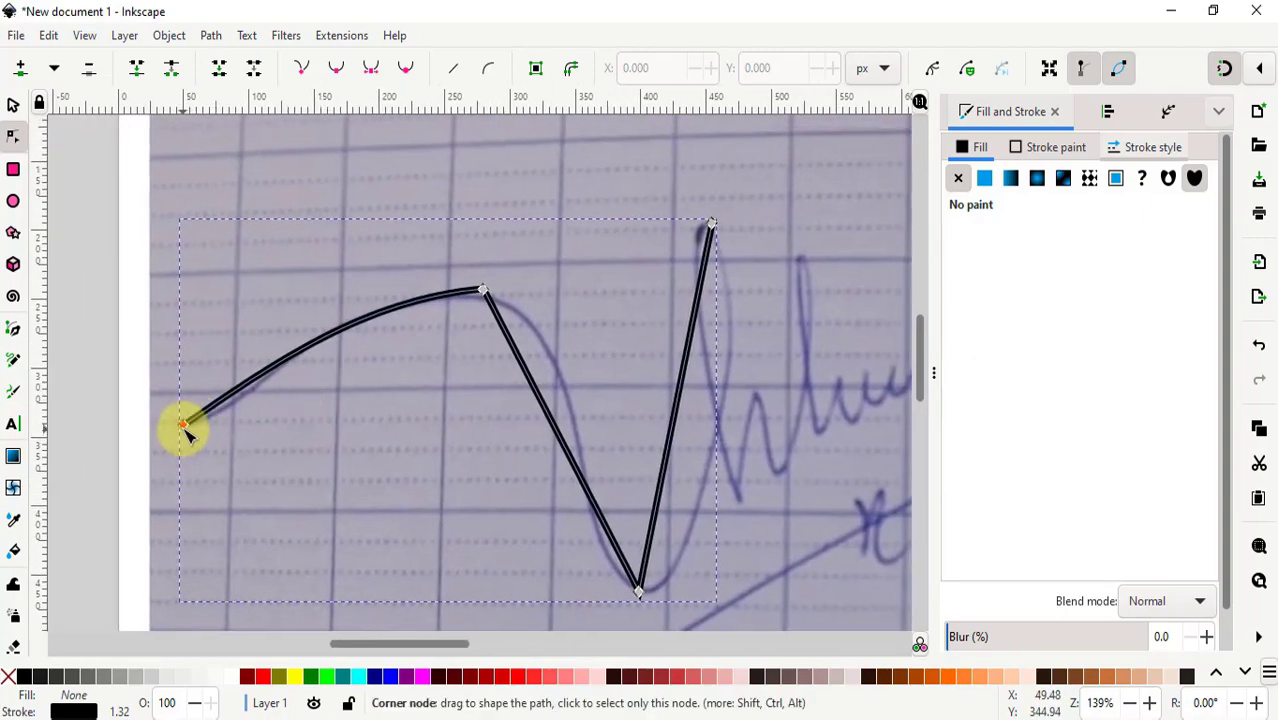
pyautogui.click(206, 428)
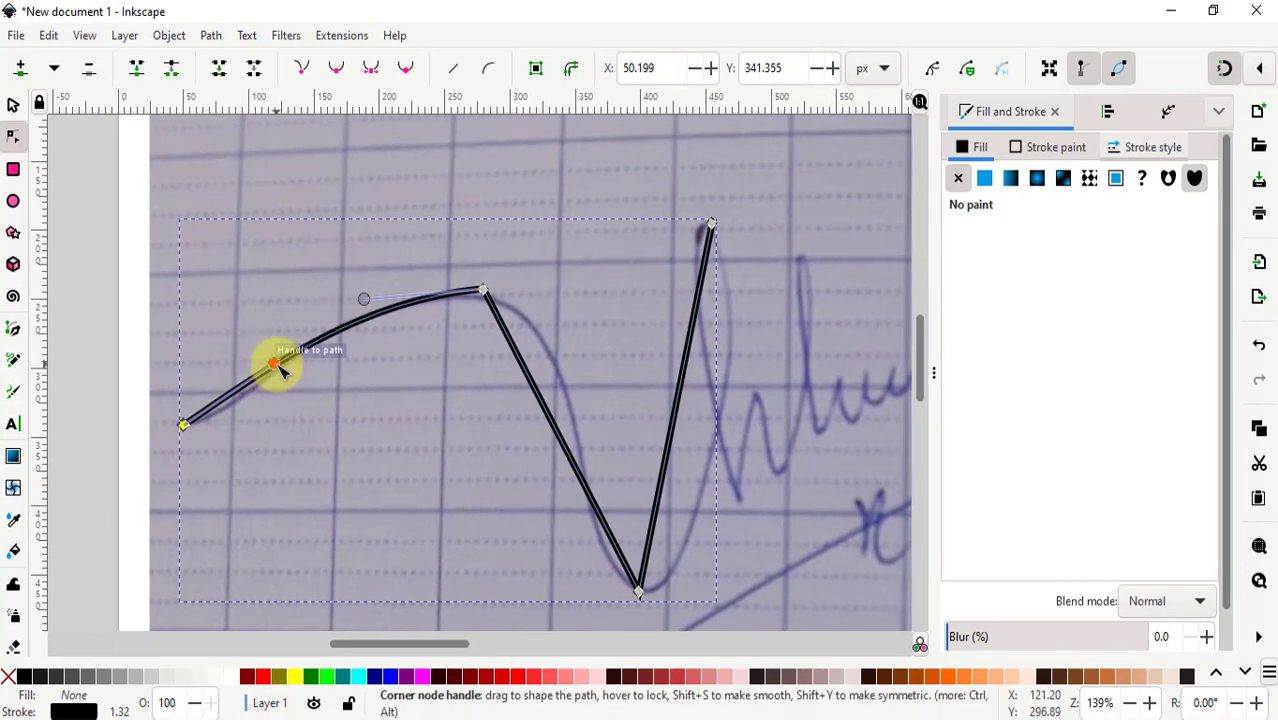
pyautogui.moveTo(258, 355); pyautogui.dragTo(270, 414)
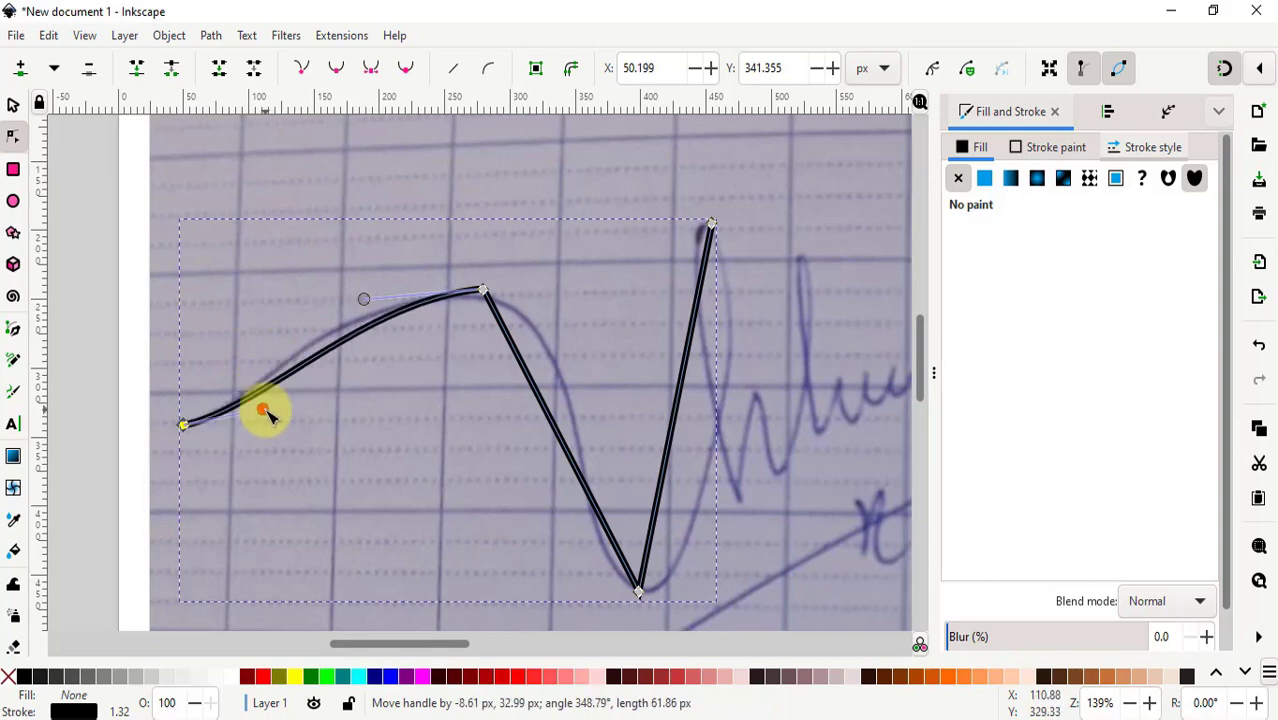
pyautogui.moveTo(363, 299)
pyautogui.mouseDown()
pyautogui.moveTo(286, 309)
pyautogui.moveTo(413, 285)
pyautogui.moveTo(290, 306)
pyautogui.mouseUp()
pyautogui.moveTo(560, 440); pyautogui.dragTo(570, 474)
pyautogui.moveTo(576, 334)
pyautogui.mouseDown()
pyautogui.moveTo(554, 336)
pyautogui.moveTo(591, 327)
pyautogui.mouseUp()
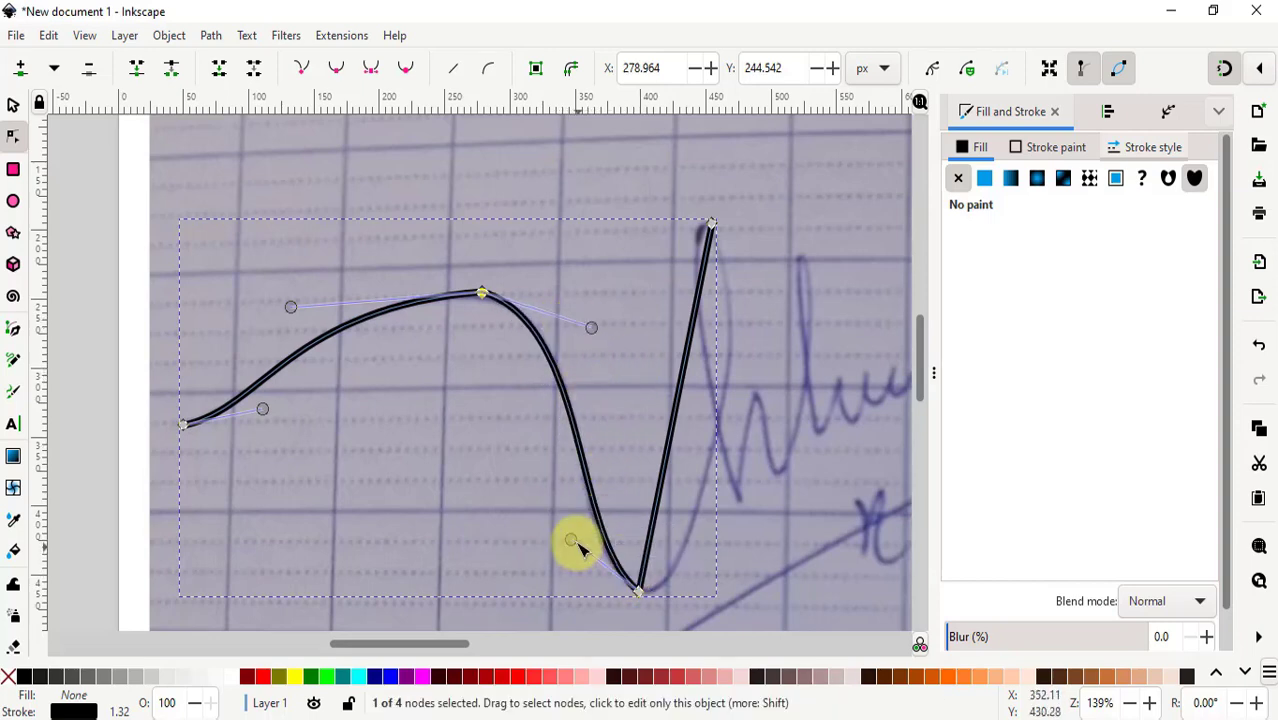
pyautogui.moveTo(571, 541); pyautogui.dragTo(573, 558)
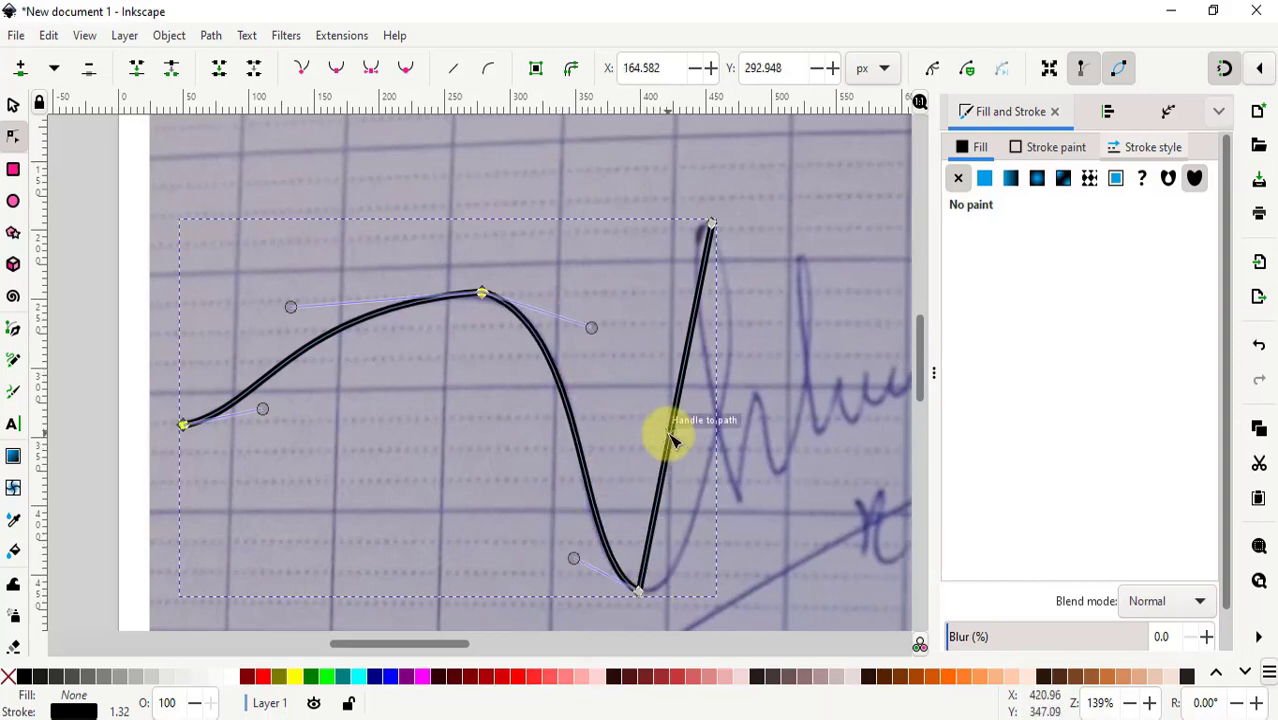
# Step: Bend the right segment and the final upstroke to follow the signature's loop
pyautogui.moveTo(672, 438); pyautogui.dragTo(711, 470)
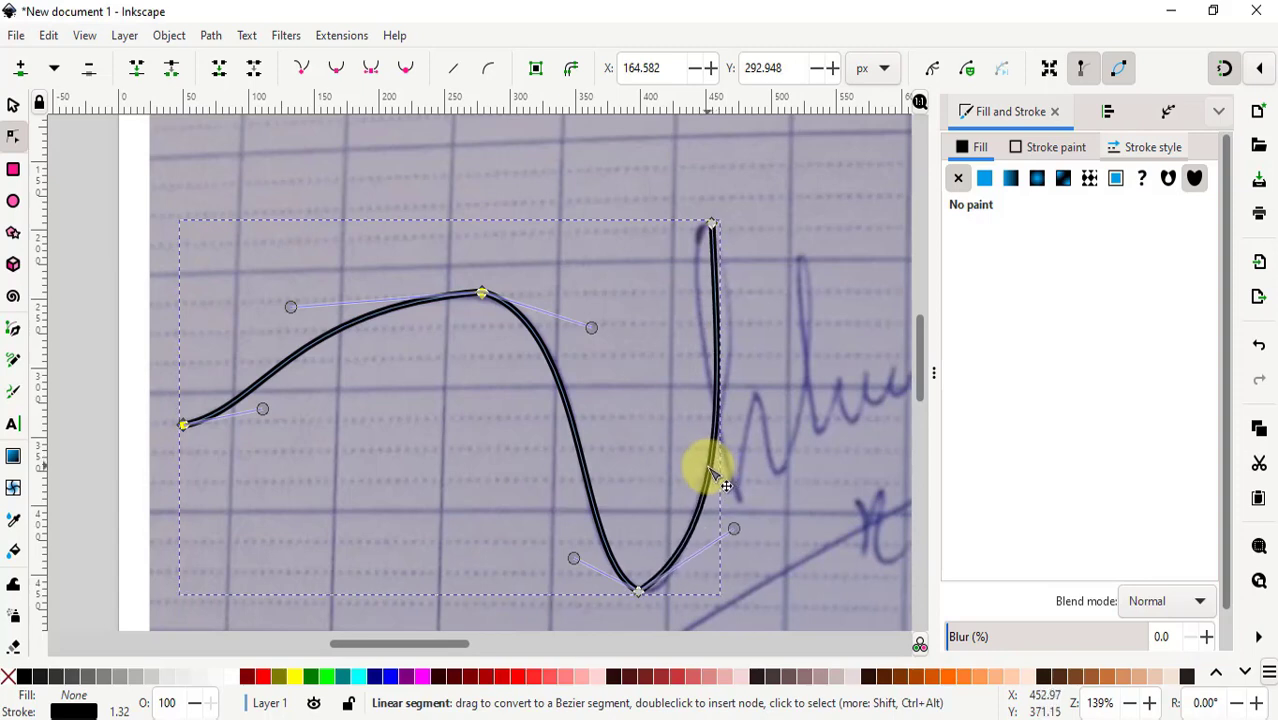
pyautogui.moveTo(715, 549); pyautogui.dragTo(708, 617)
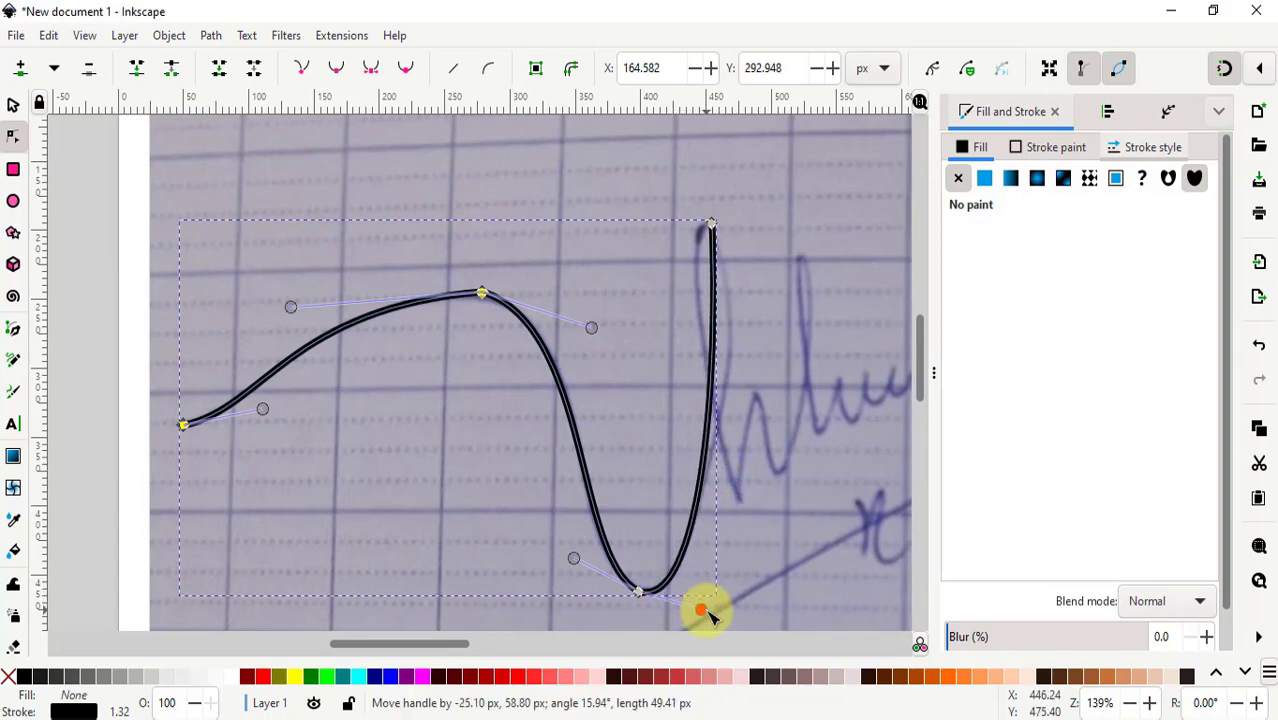
pyautogui.click(710, 224)
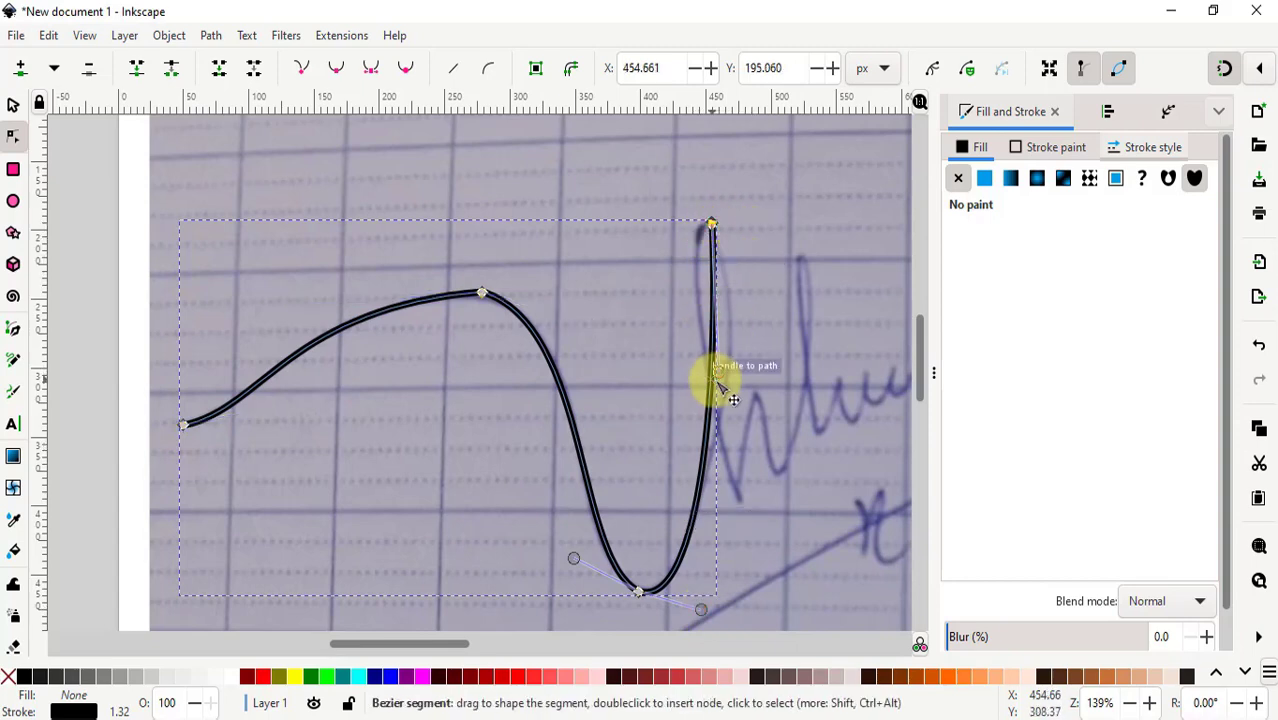
pyautogui.moveTo(733, 366); pyautogui.dragTo(759, 334)
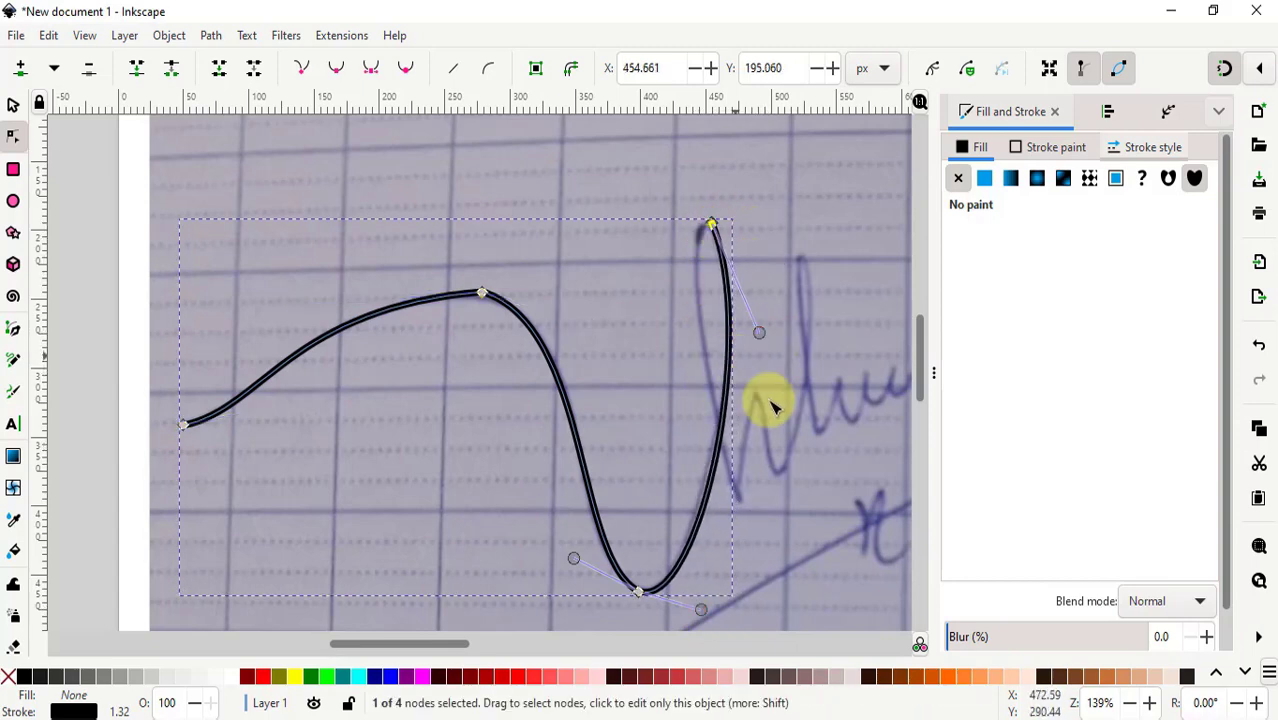
pyautogui.keyDown('ctrl'); pyautogui.scroll(-1, 745, 435); pyautogui.keyUp('ctrl')
pyautogui.hscroll(2, 684, 447)
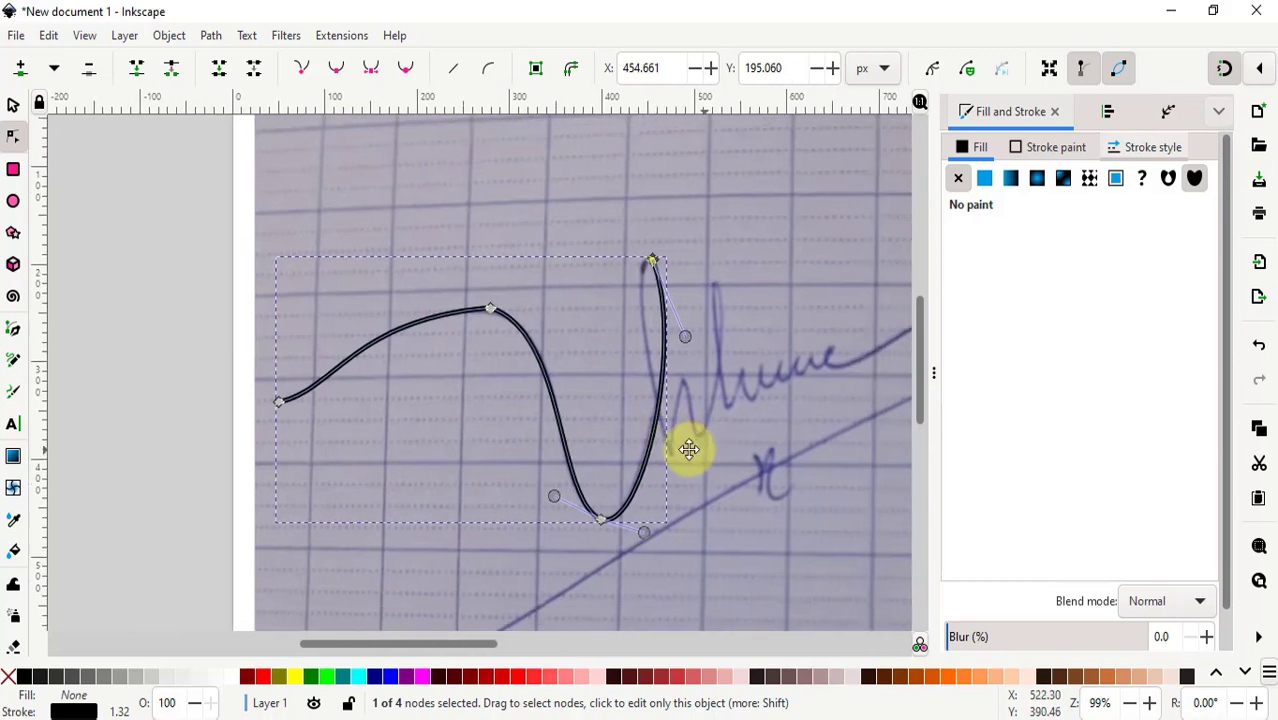
pyautogui.hscroll(2, 655, 442)
pyautogui.hscroll(2, 613, 455)
pyautogui.scroll(2, 613, 455)
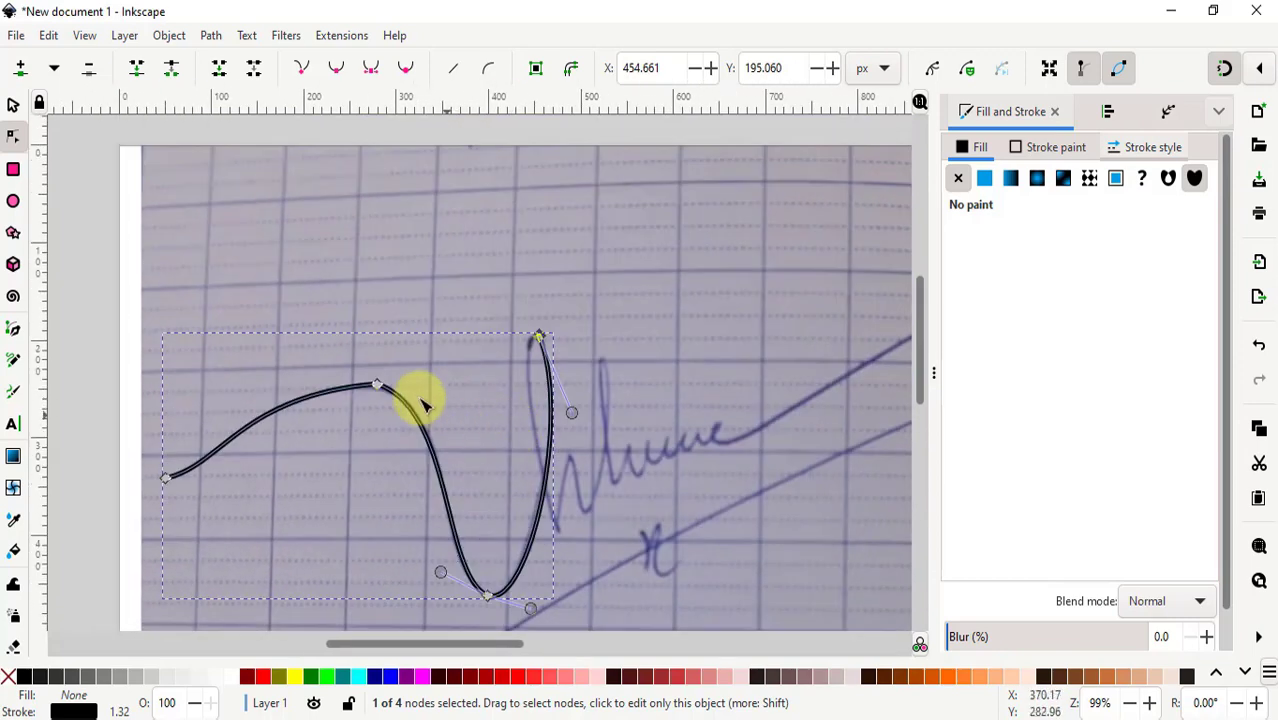
# Step: Apply the Power stroke live path effect, found by searching 'power', to the signature path
pyautogui.click(1166, 118)
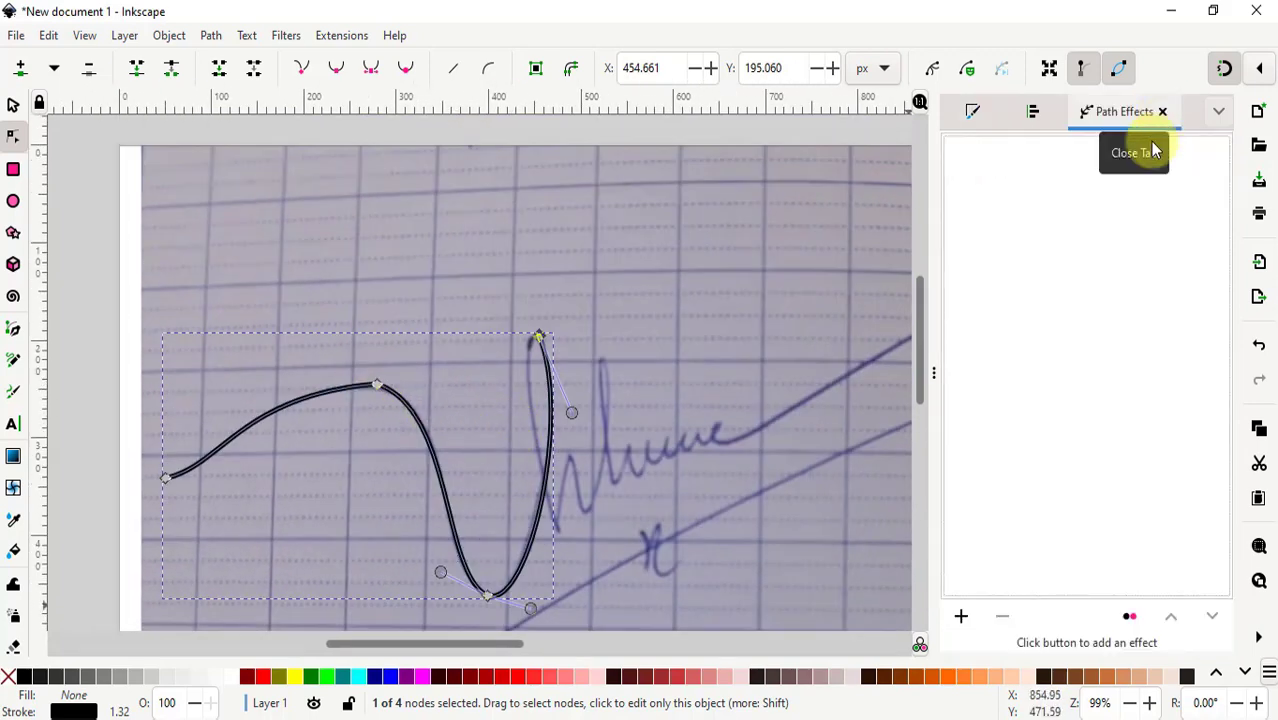
pyautogui.click(957, 616)
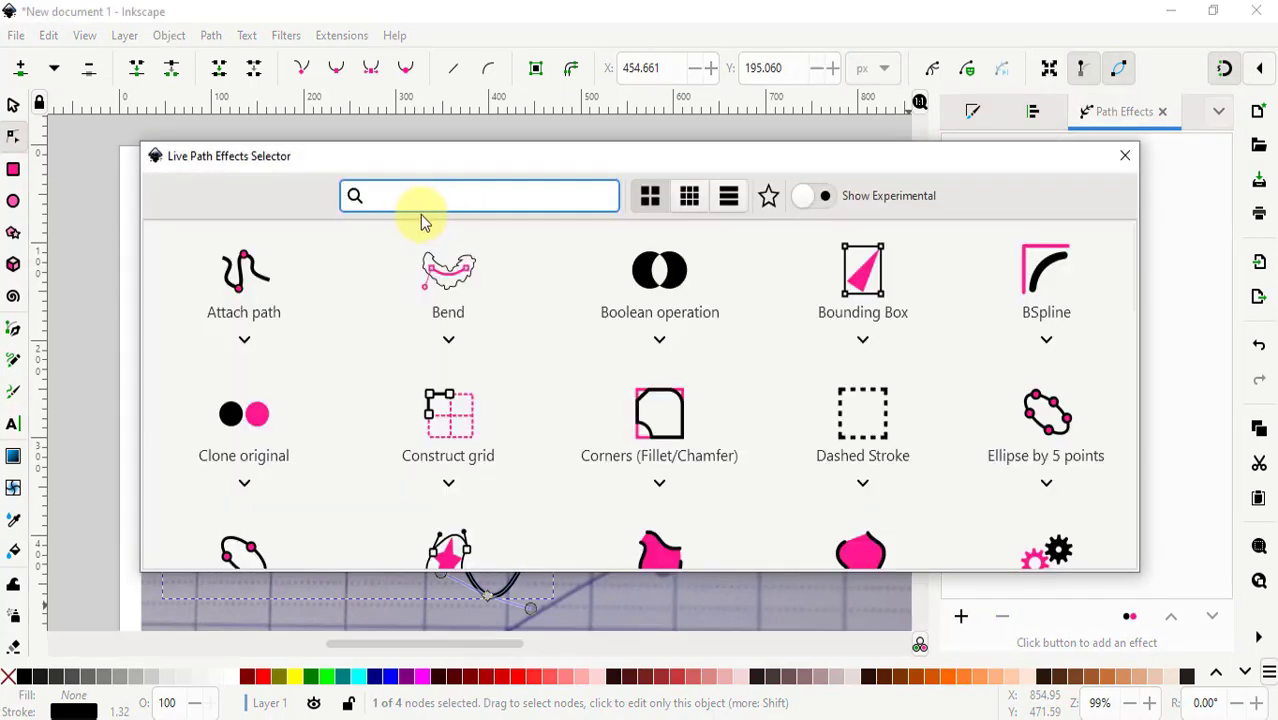
pyautogui.write('powe')
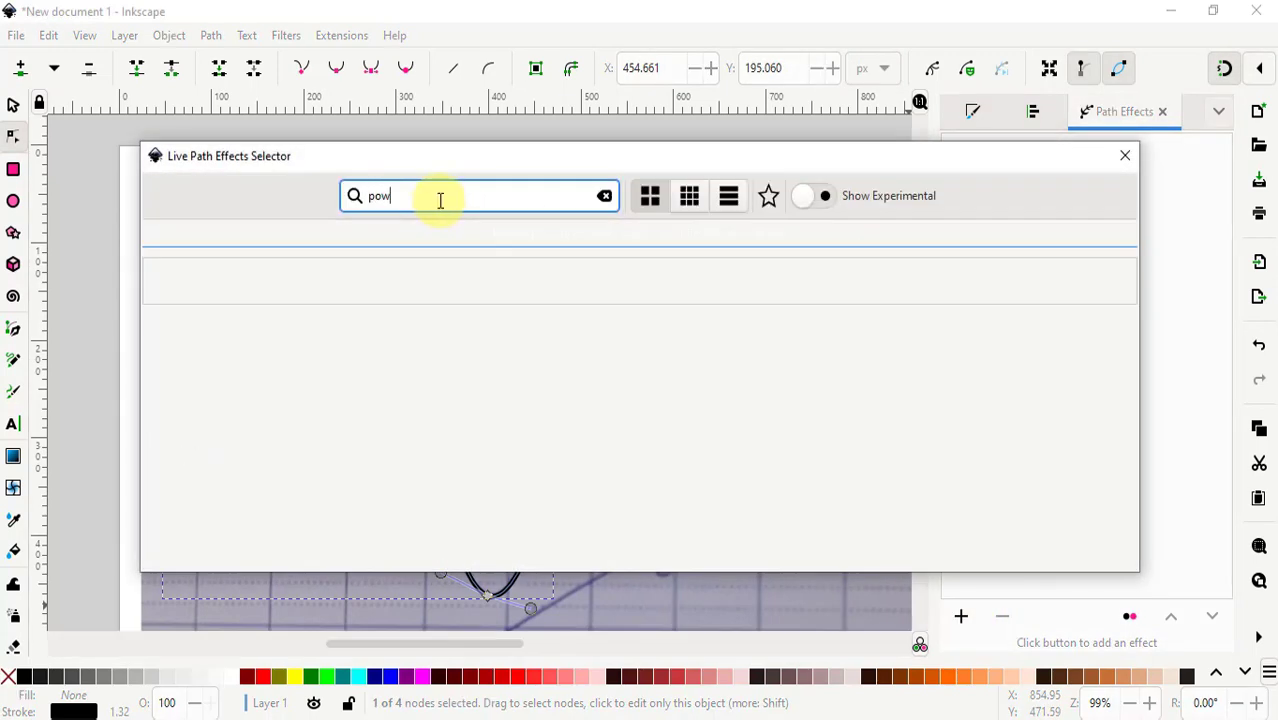
pyautogui.write('r')
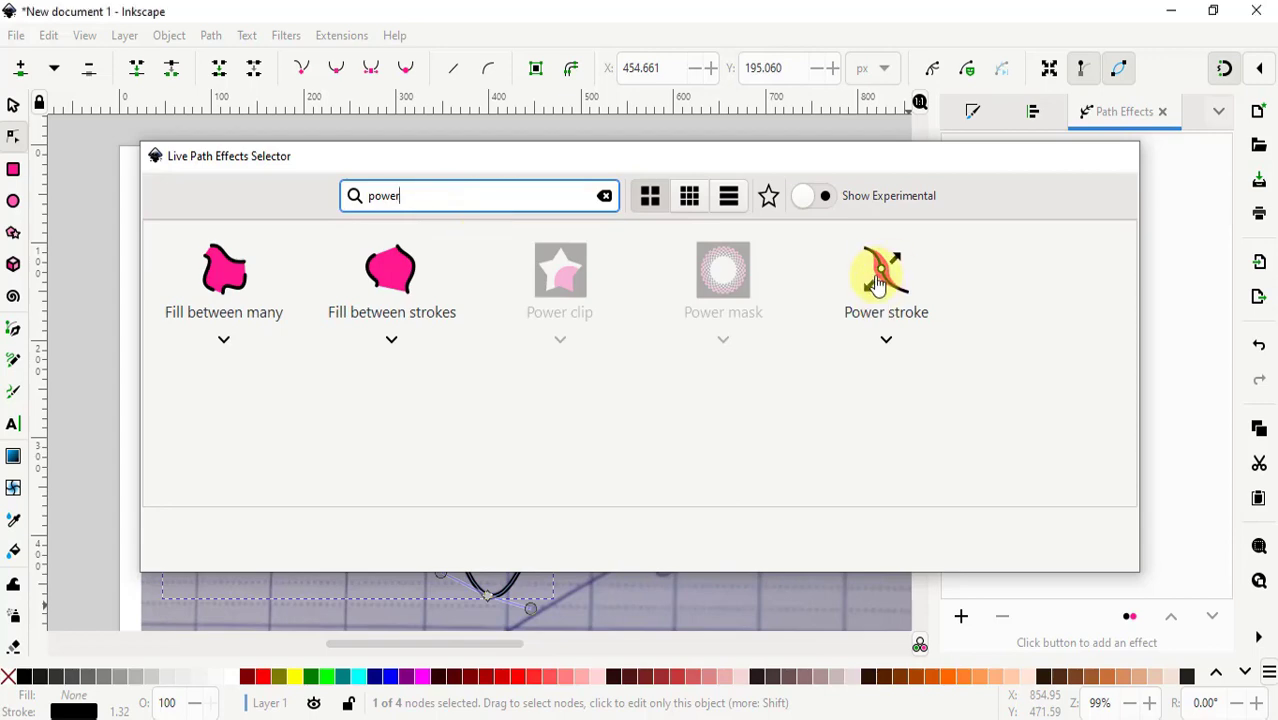
pyautogui.click(876, 284)
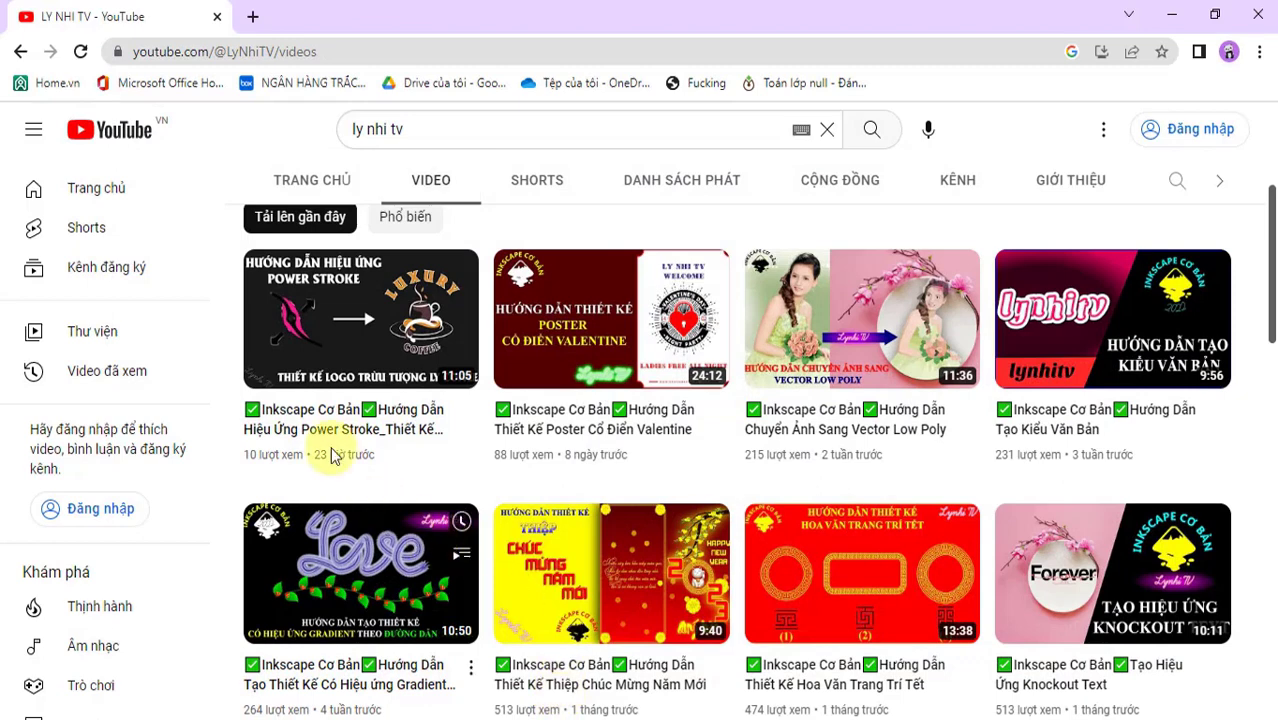
# Step: Start the channel's Power Stroke coffee-logo lesson, pause it, and scroll the page
pyautogui.click(290, 440)
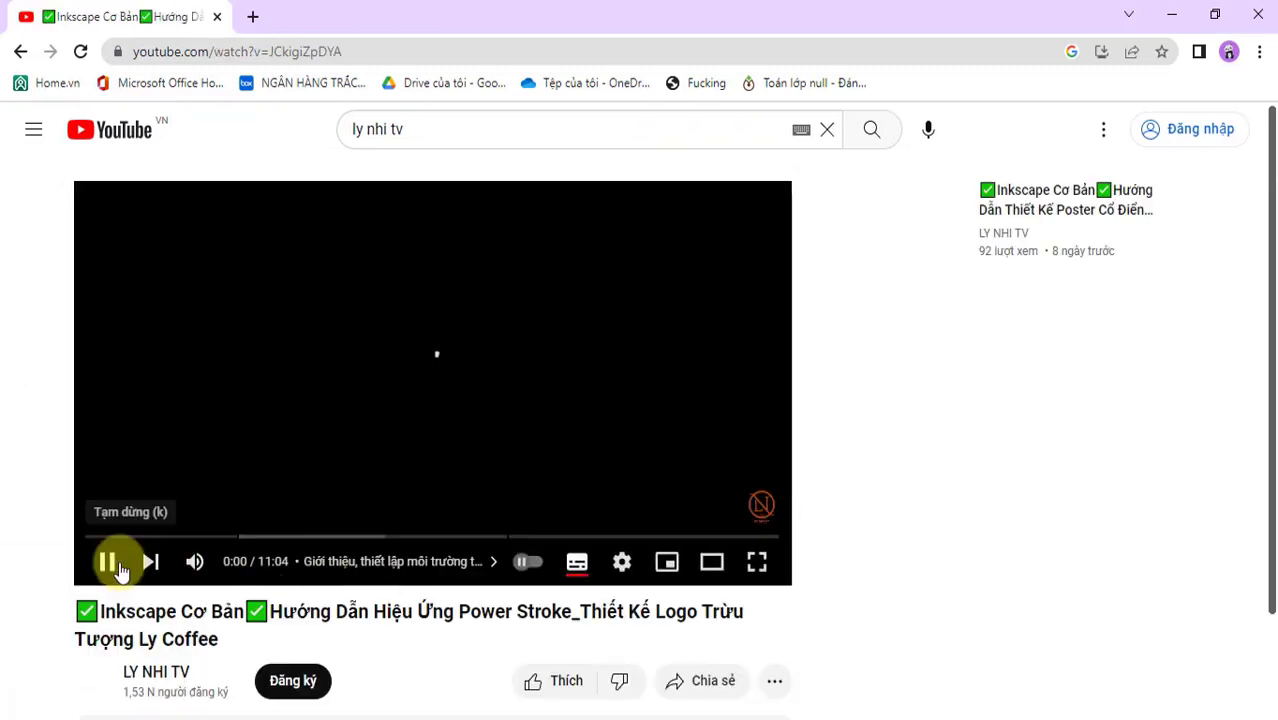
pyautogui.click(113, 564)
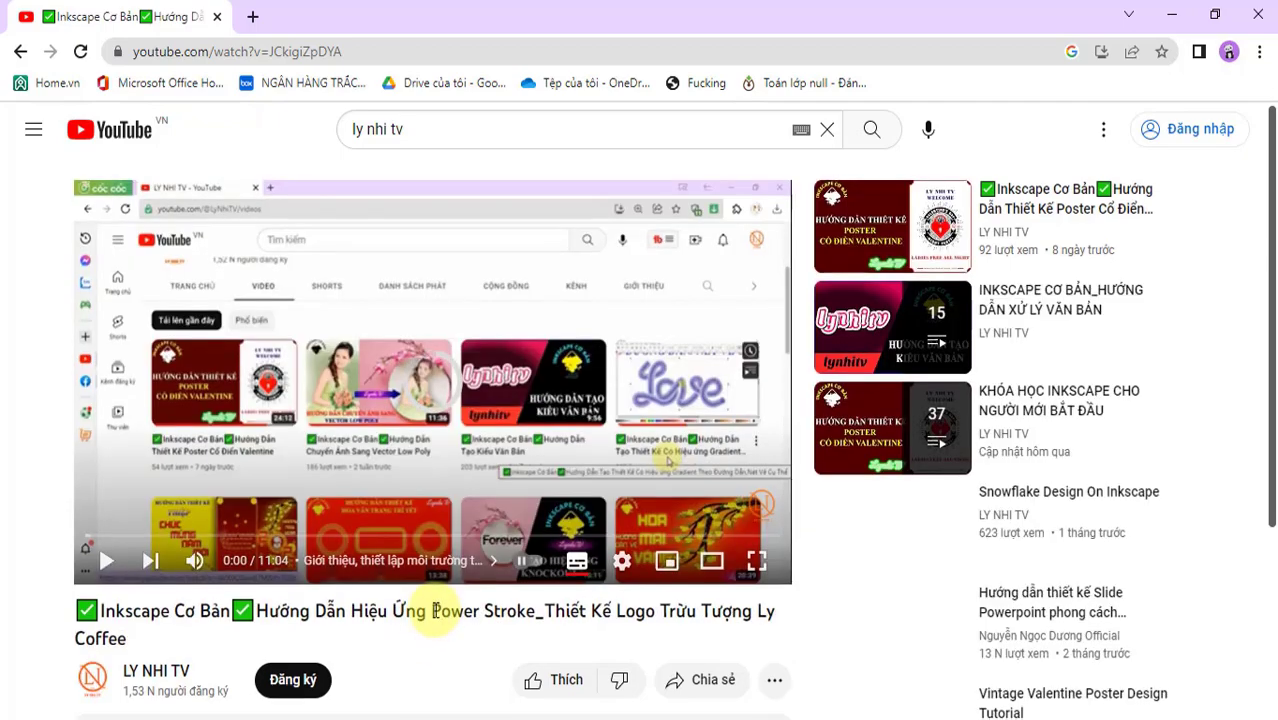
pyautogui.scroll(-2, 208, 440)
pyautogui.scroll(1, 208, 443)
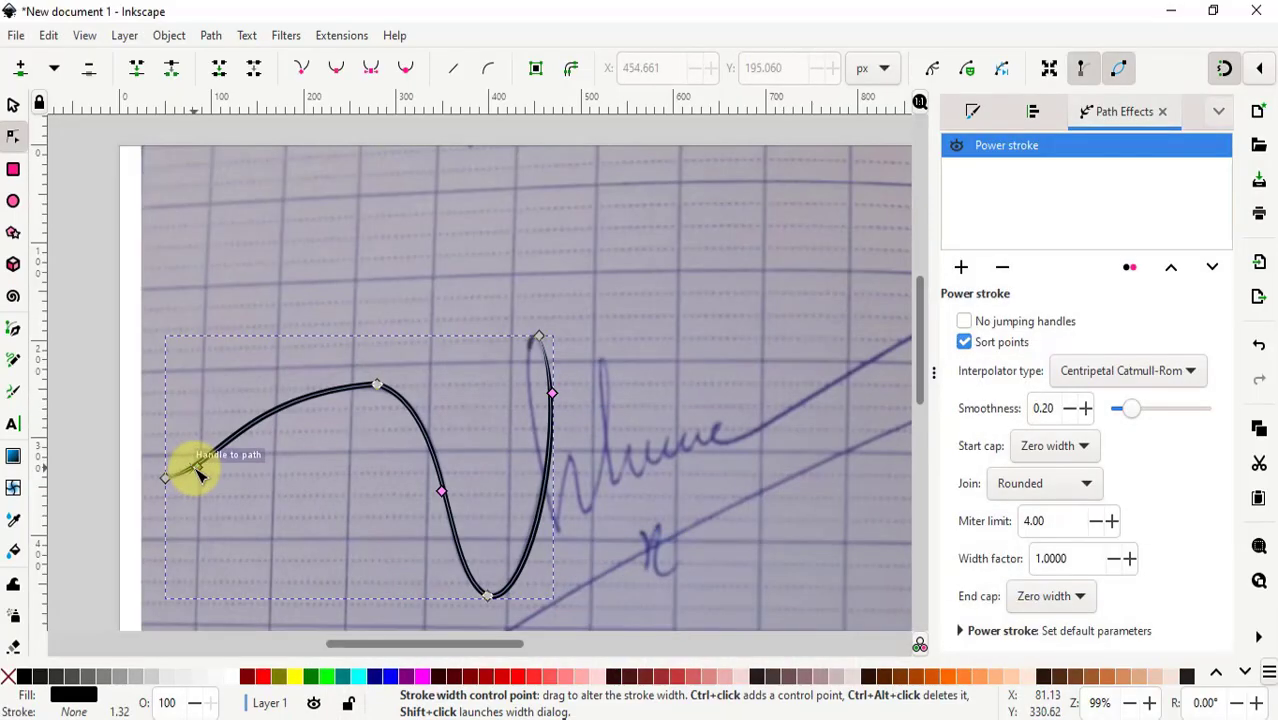
pyautogui.scroll(2, 373, 444)
# Step: Set the Power stroke thickness by widening, then narrowing, its pink width knot
pyautogui.moveTo(512, 536); pyautogui.dragTo(457, 468)
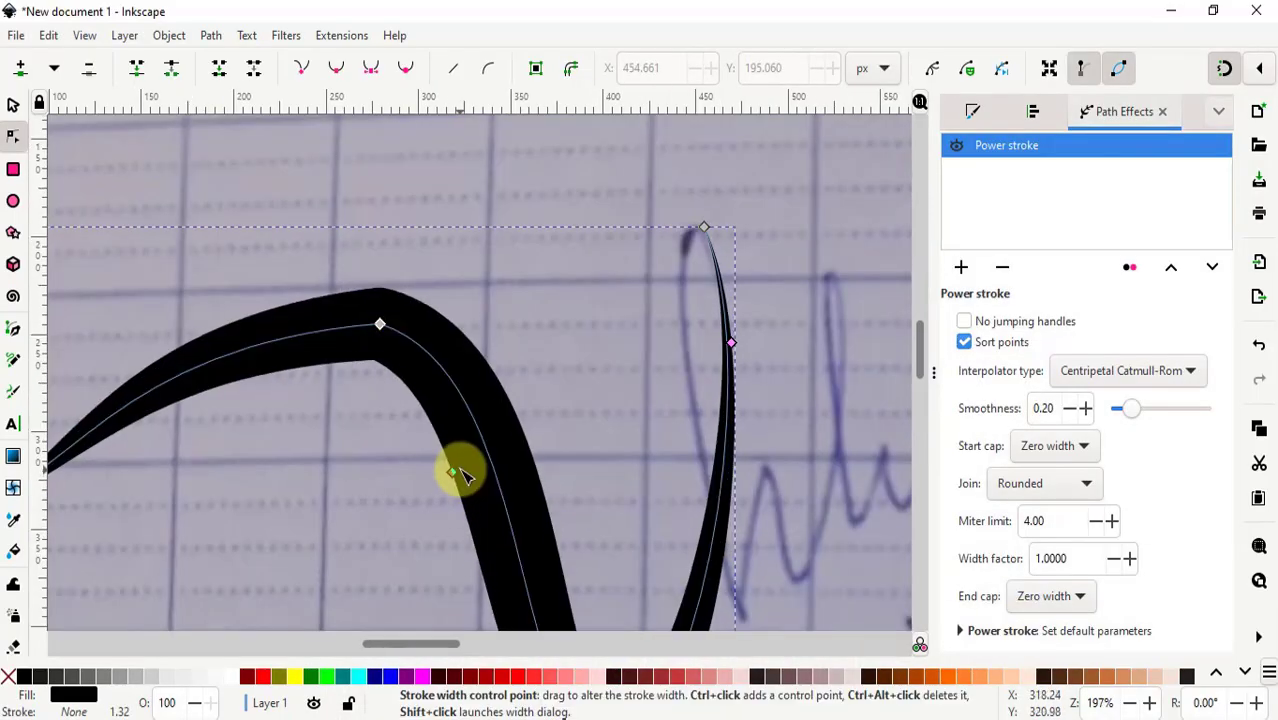
pyautogui.scroll(-3, 528, 408)
pyautogui.moveTo(513, 394); pyautogui.dragTo(614, 412)
pyautogui.scroll(3, 614, 412)
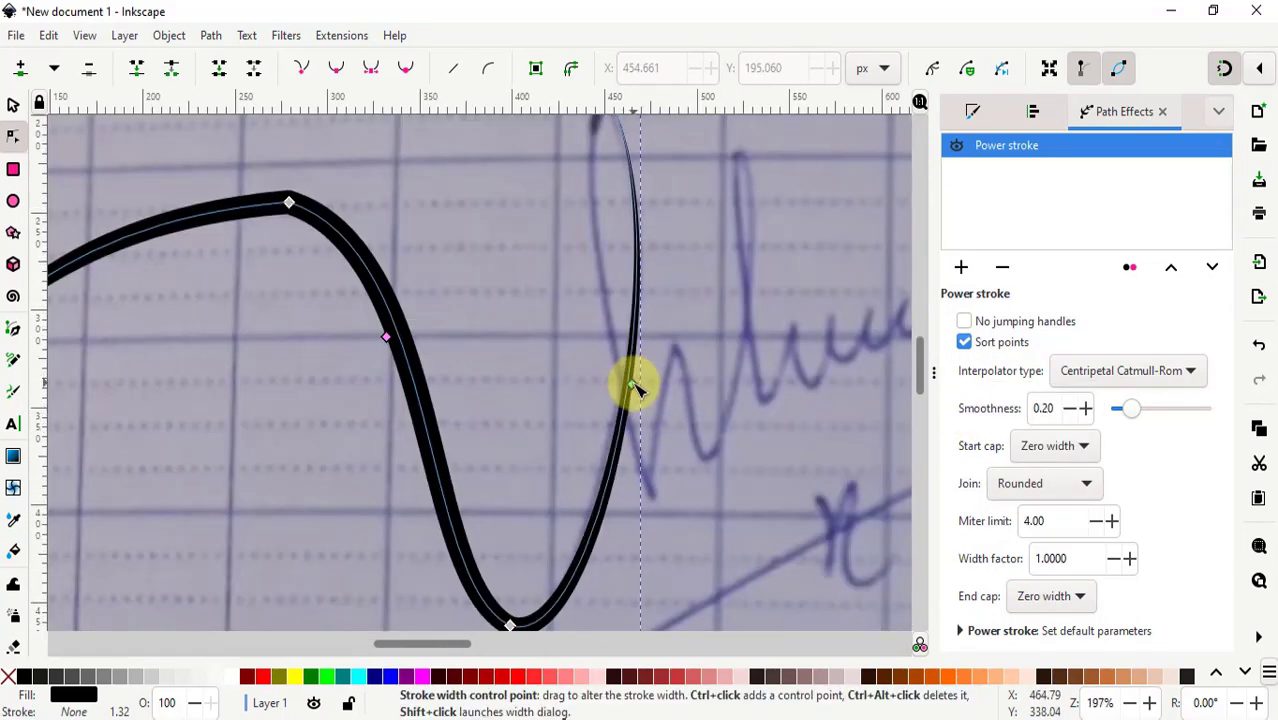
# Step: Smooth the bend at the top of the signature curve, then deselect the path
pyautogui.click(290, 203)
pyautogui.scroll(4, 288, 277)
pyautogui.hscroll(-3, 291, 433)
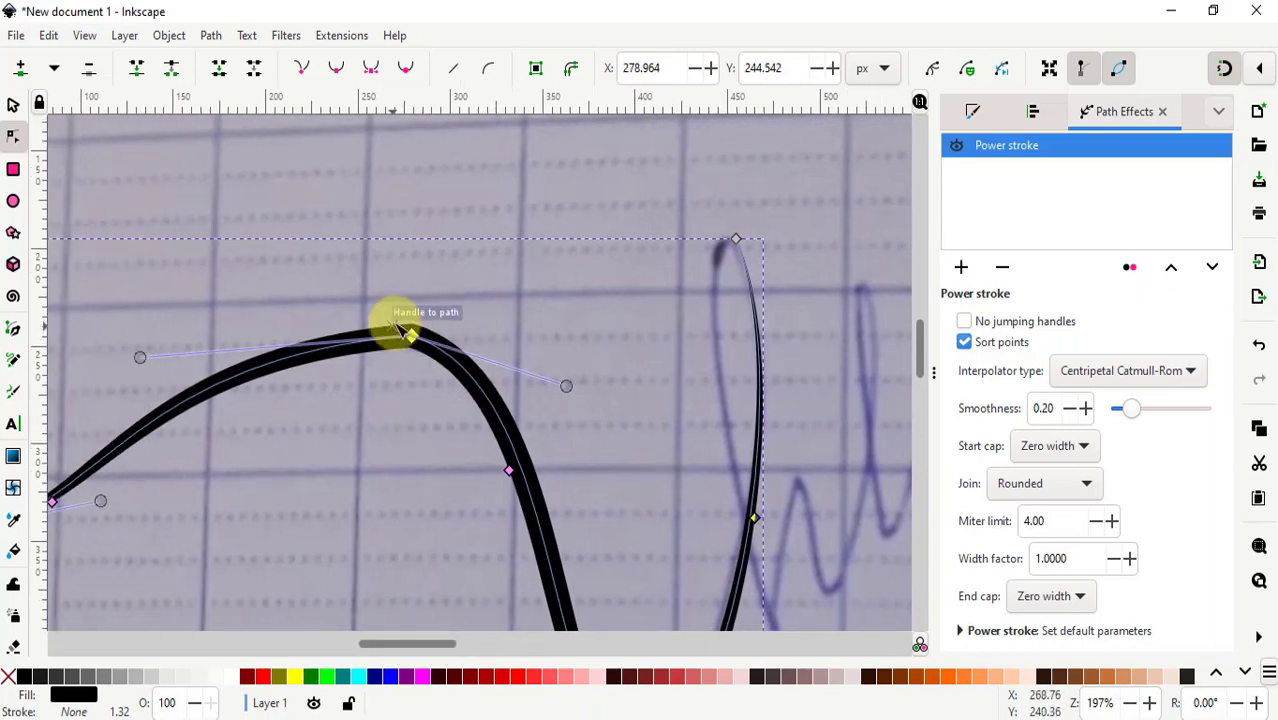
pyautogui.moveTo(140, 357); pyautogui.dragTo(228, 307)
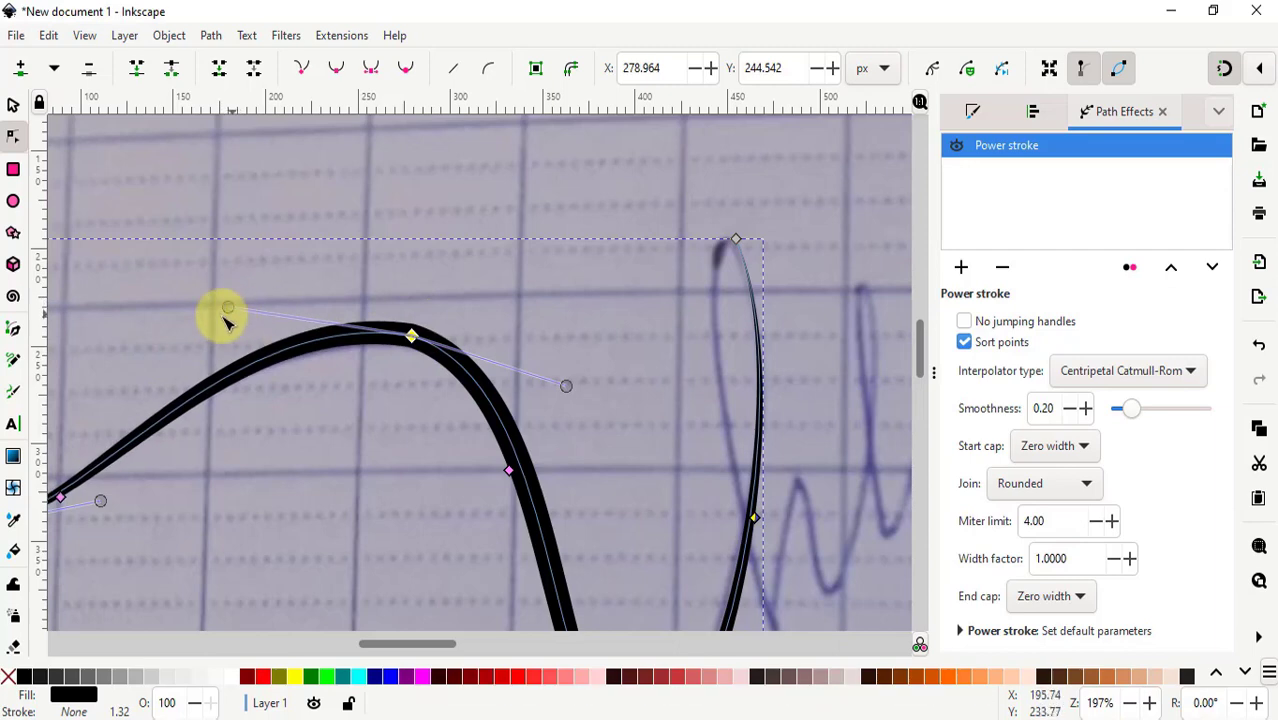
pyautogui.scroll(-1, 425, 430)
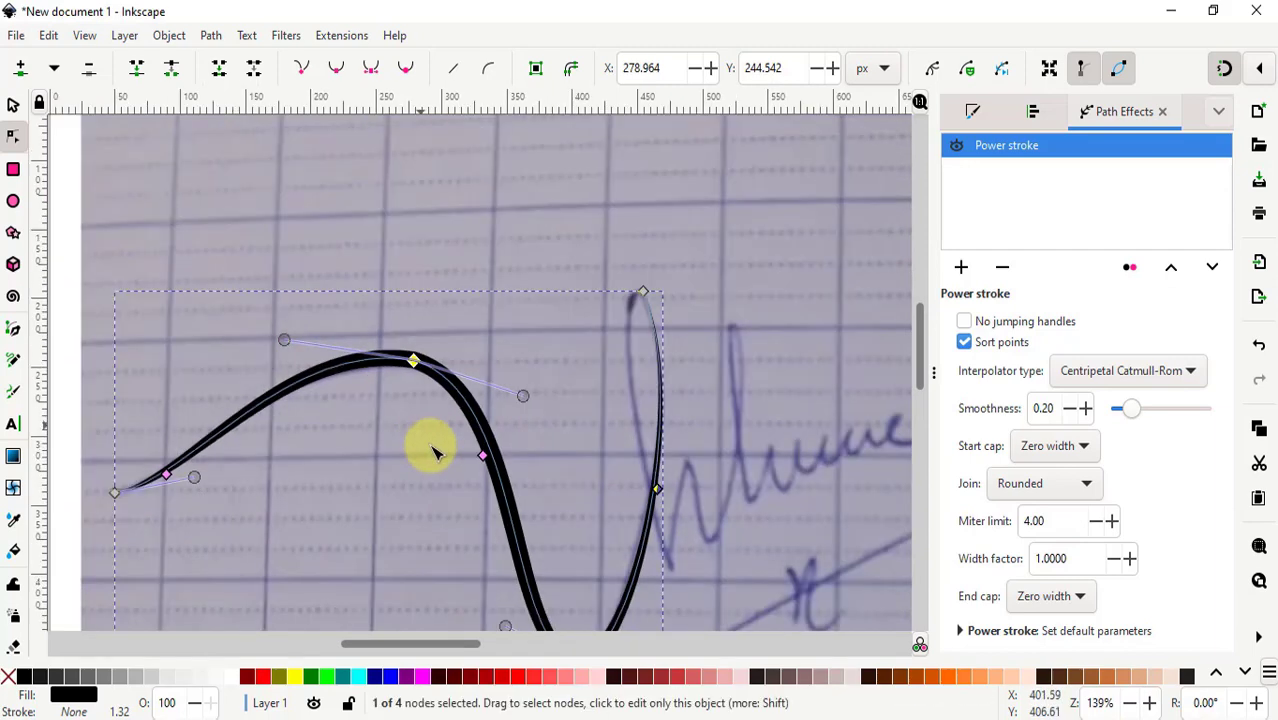
pyautogui.scroll(-1, 455, 450)
pyautogui.click(620, 508)
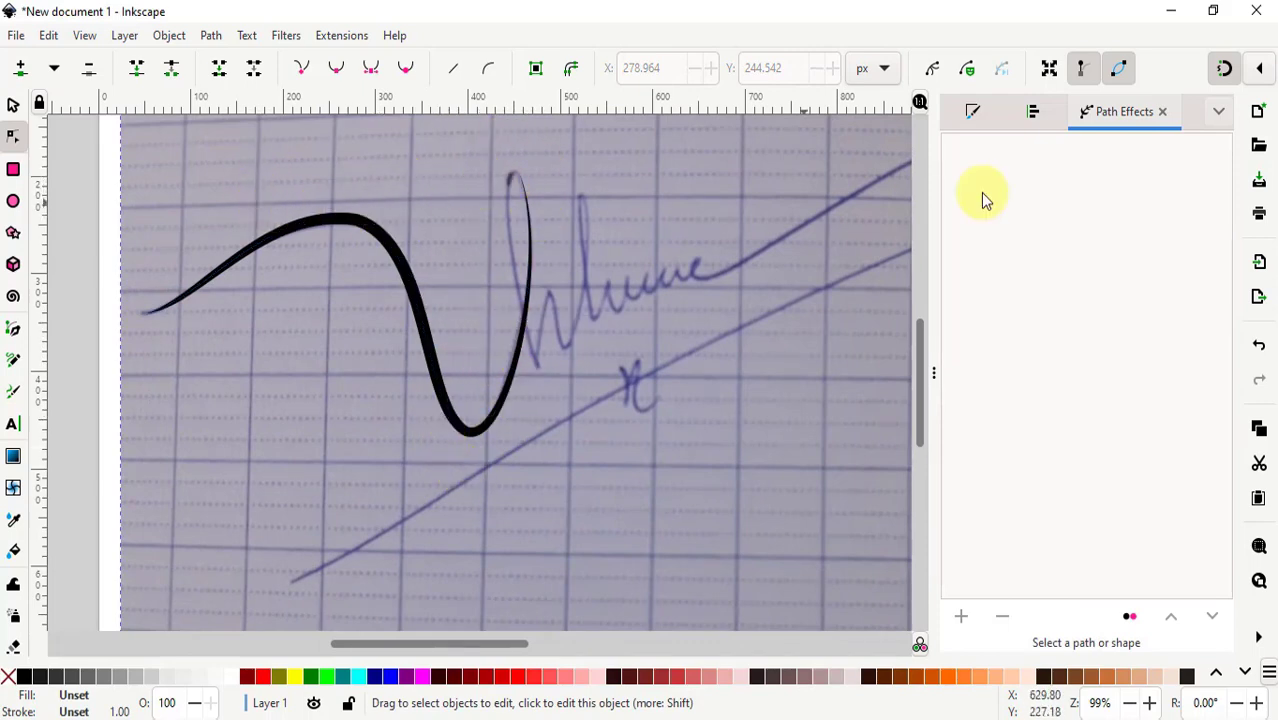
# Step: Trace the signature's tall loop as a four-node straight-segment Bezier path
pyautogui.click(13, 333)
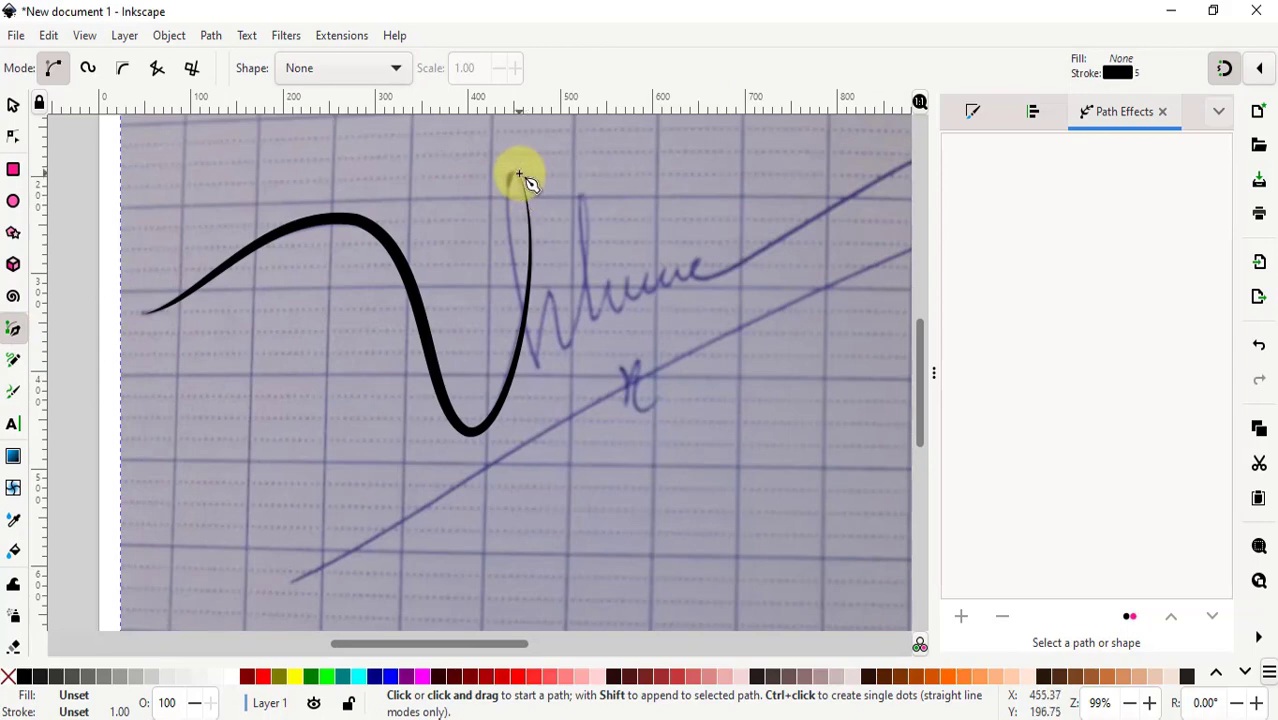
pyautogui.click(519, 176)
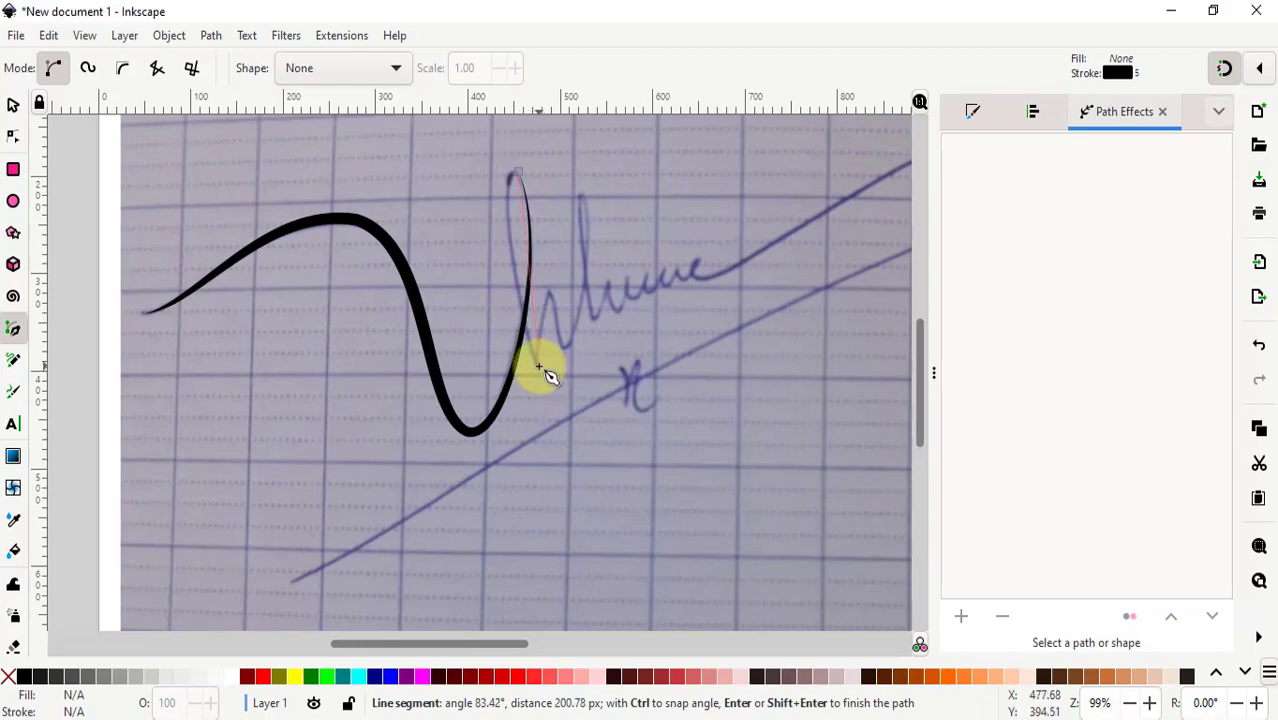
pyautogui.click(539, 368)
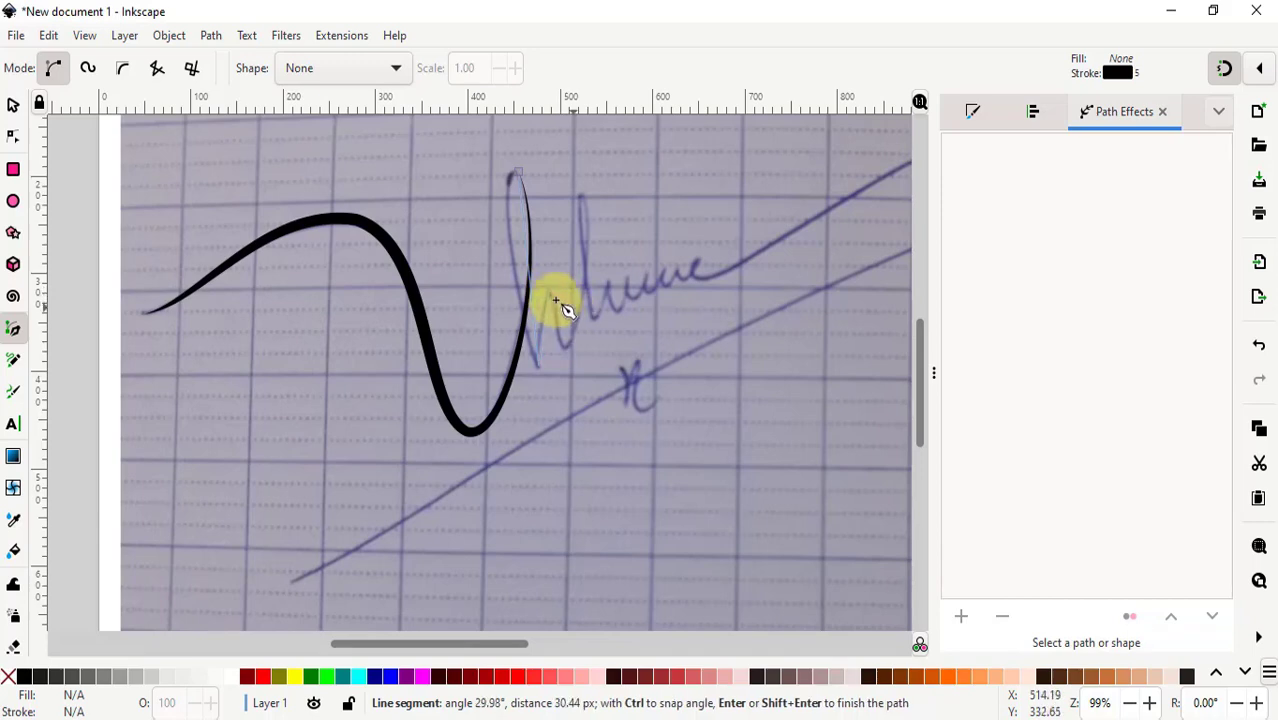
pyautogui.click(556, 300)
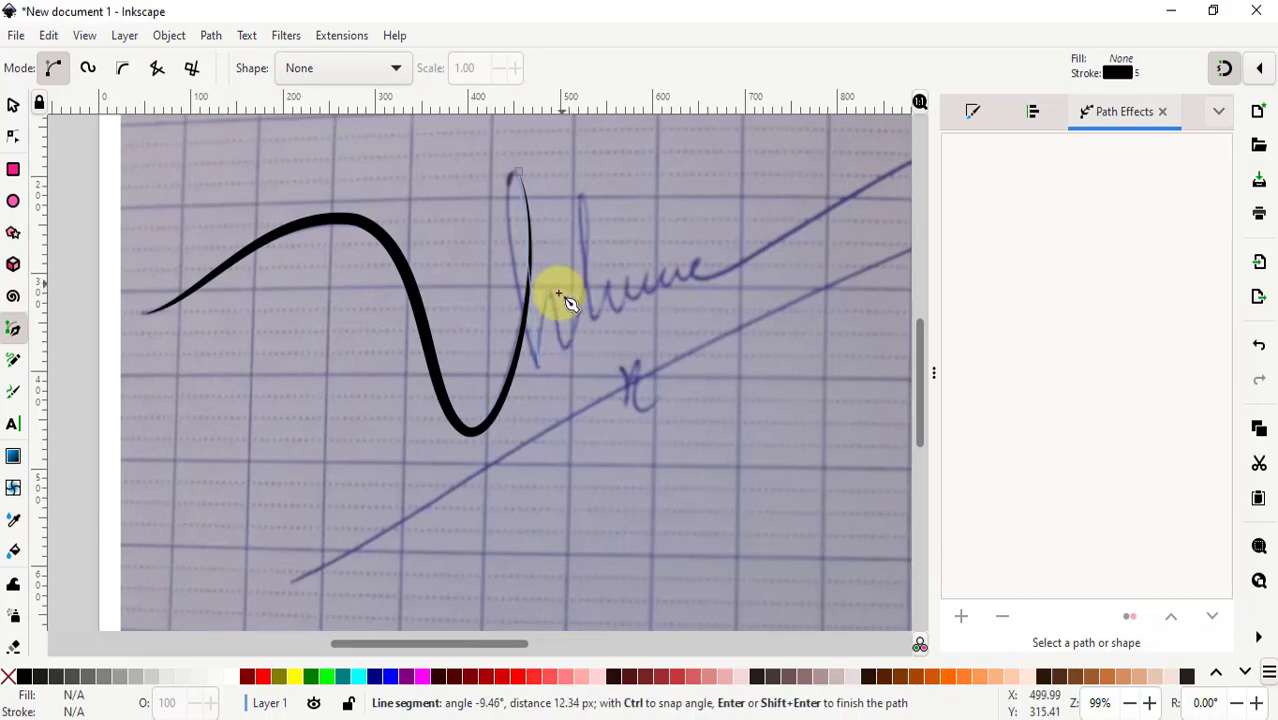
pyautogui.click(557, 277)
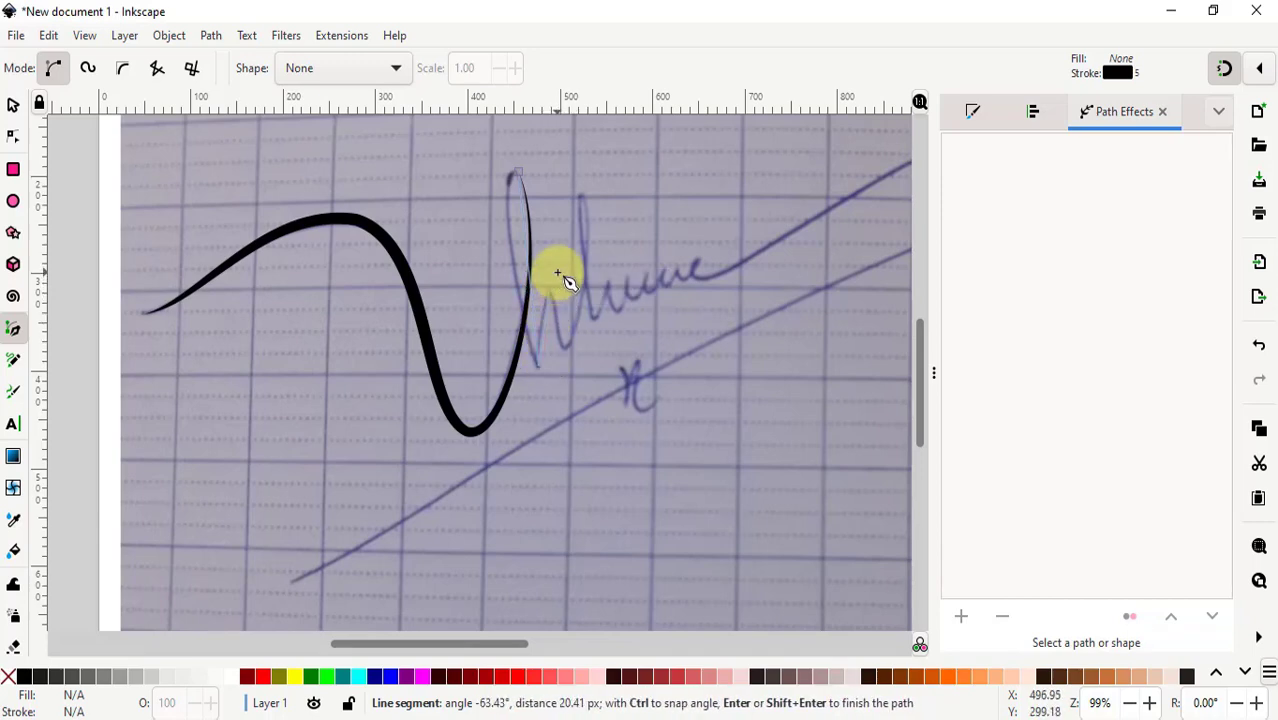
pyautogui.press('Return')
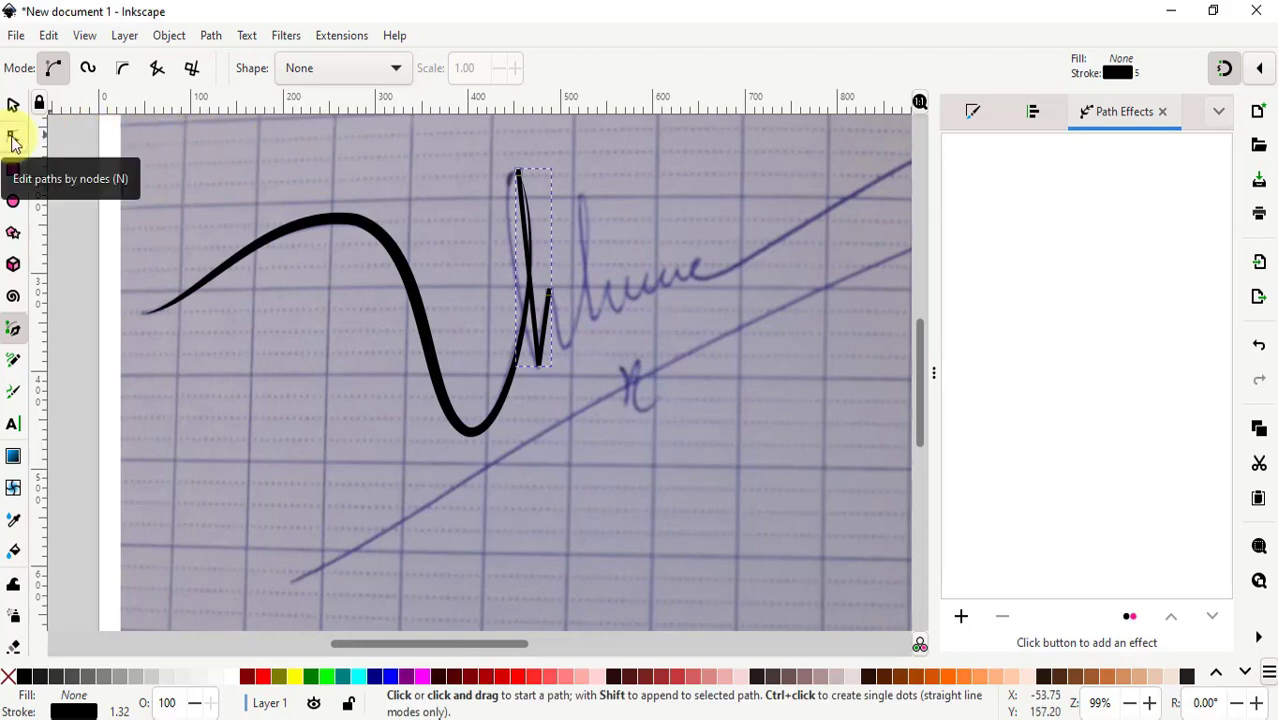
# Step: Bow the loop segments and the top node's handle into curves following the tall loop
pyautogui.click(13, 137)
pyautogui.scroll(2, 530, 260)
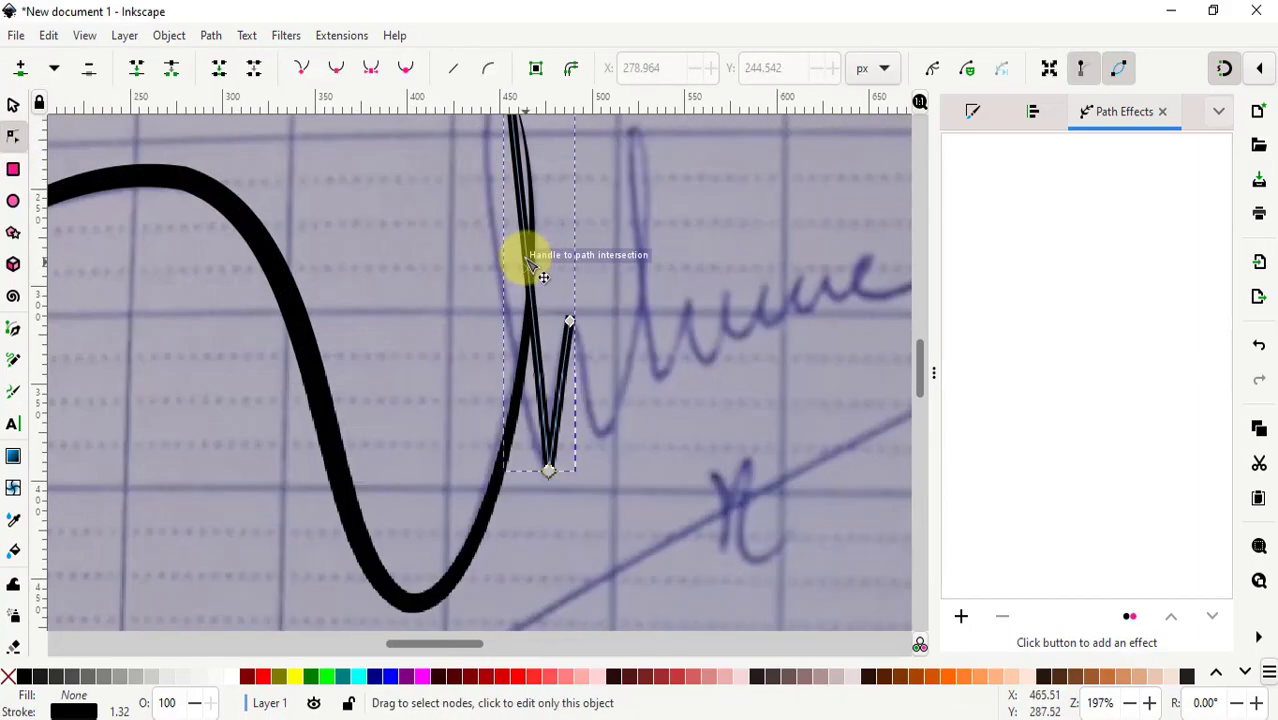
pyautogui.moveTo(516, 250); pyautogui.dragTo(490, 271)
pyautogui.scroll(4, 517, 268)
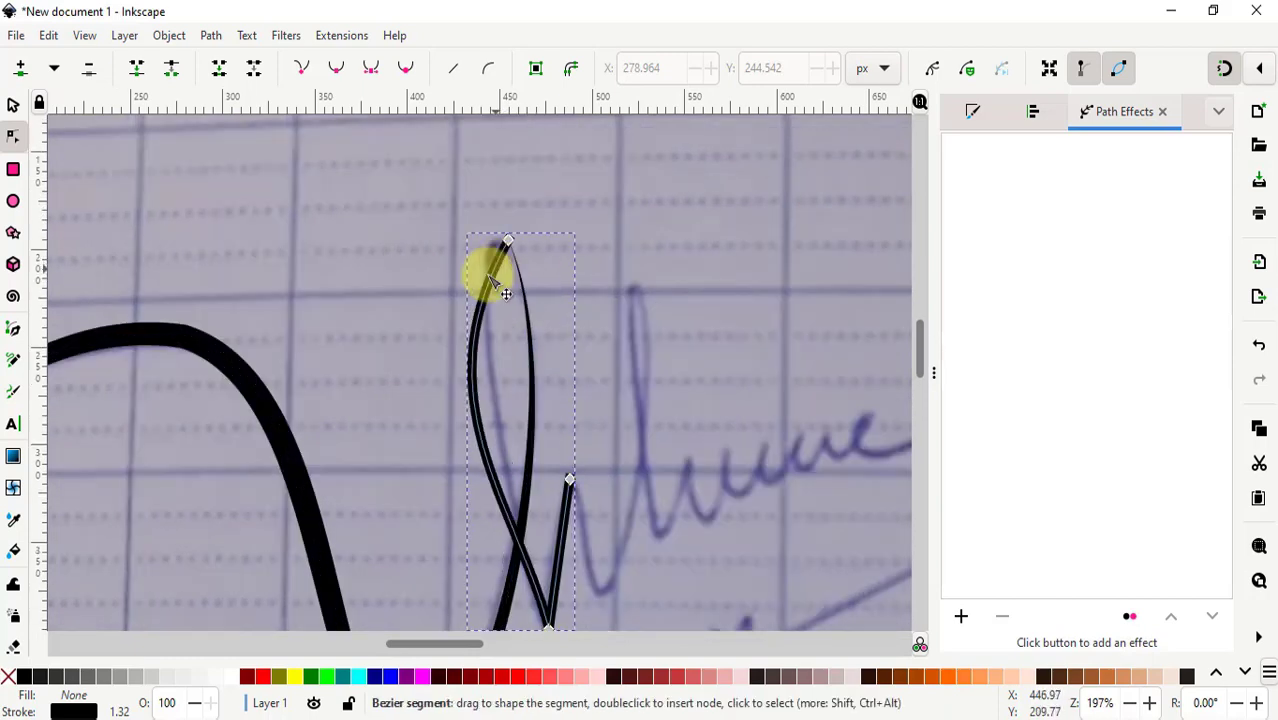
pyautogui.moveTo(420, 399); pyautogui.dragTo(465, 225)
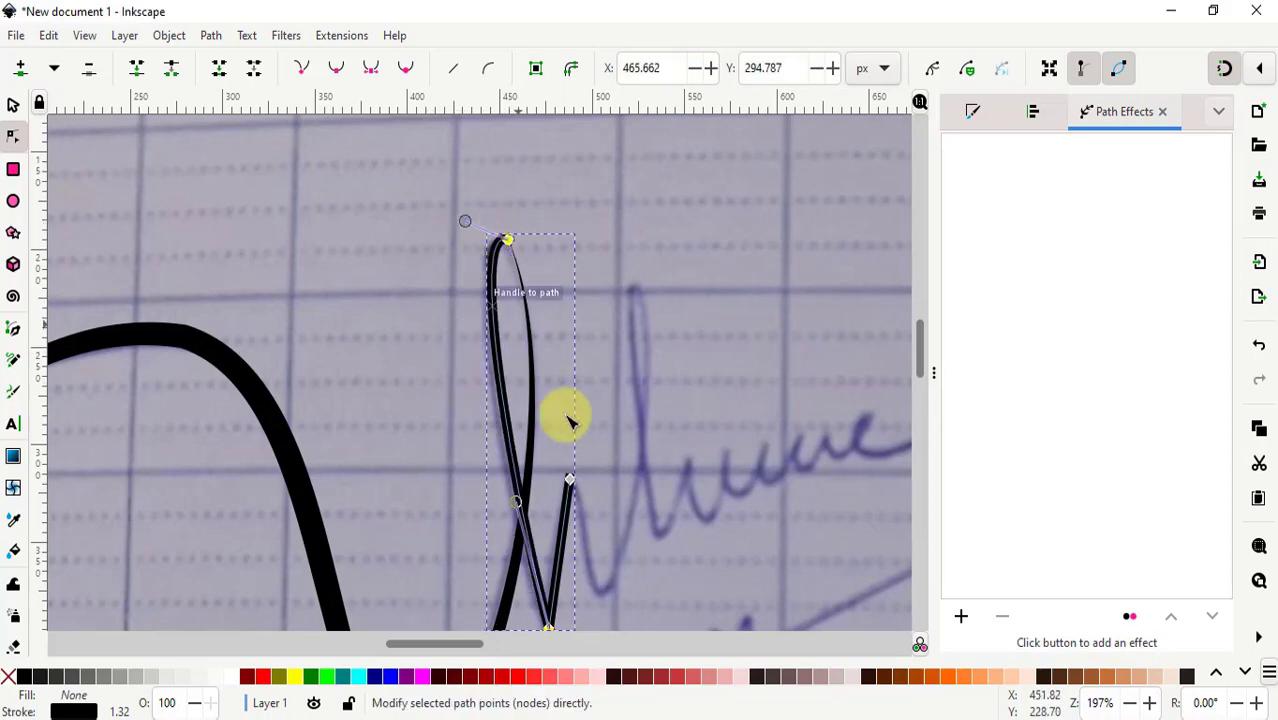
pyautogui.scroll(-4, 570, 471)
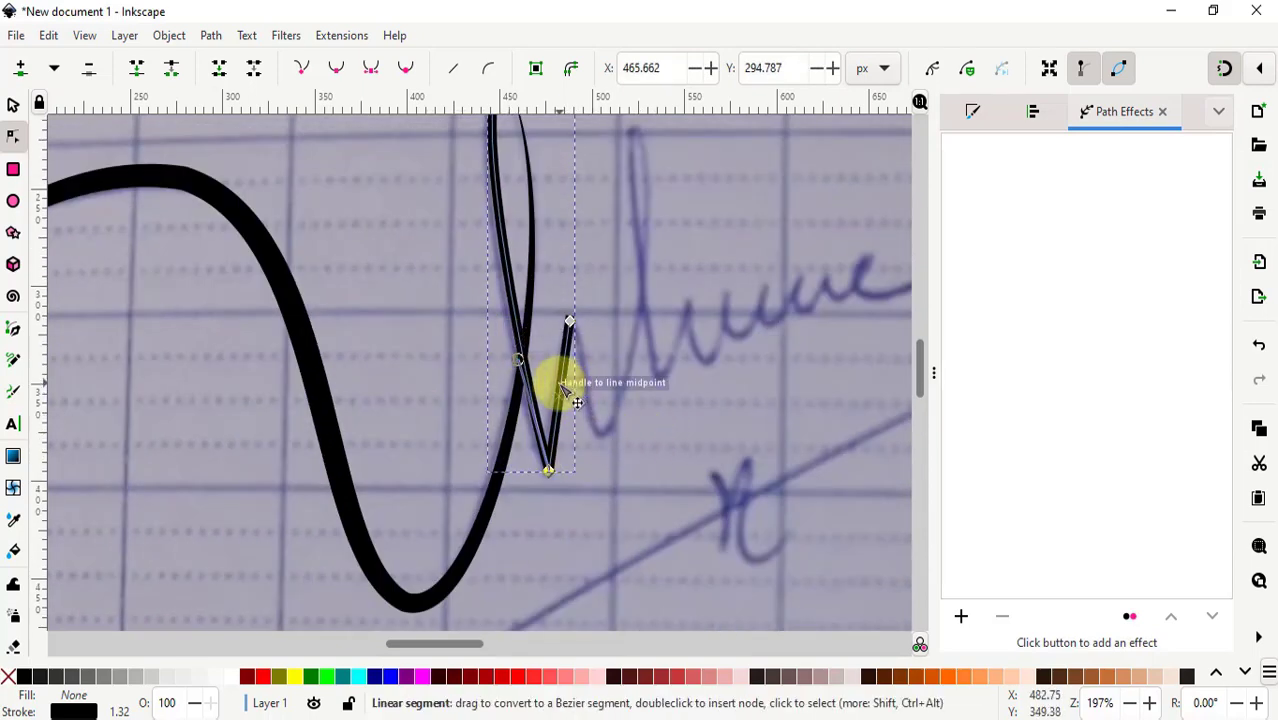
pyautogui.moveTo(563, 387); pyautogui.dragTo(551, 366)
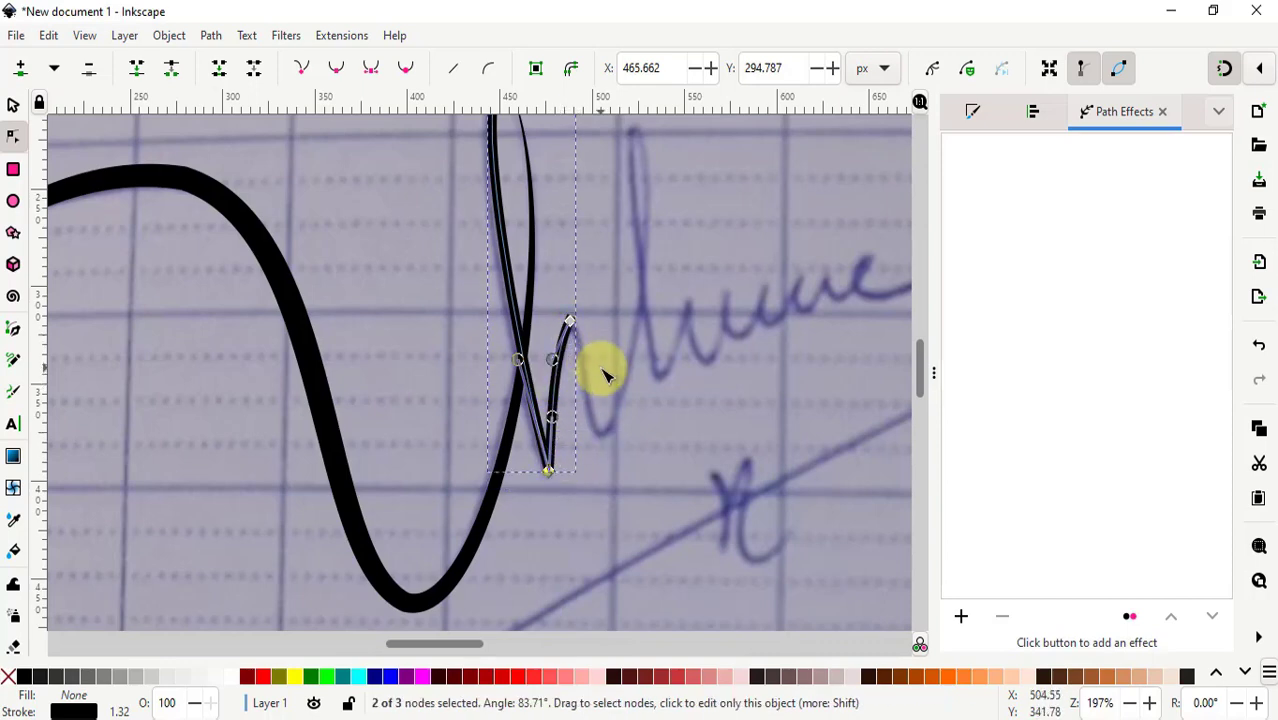
pyautogui.scroll(-2, 600, 375)
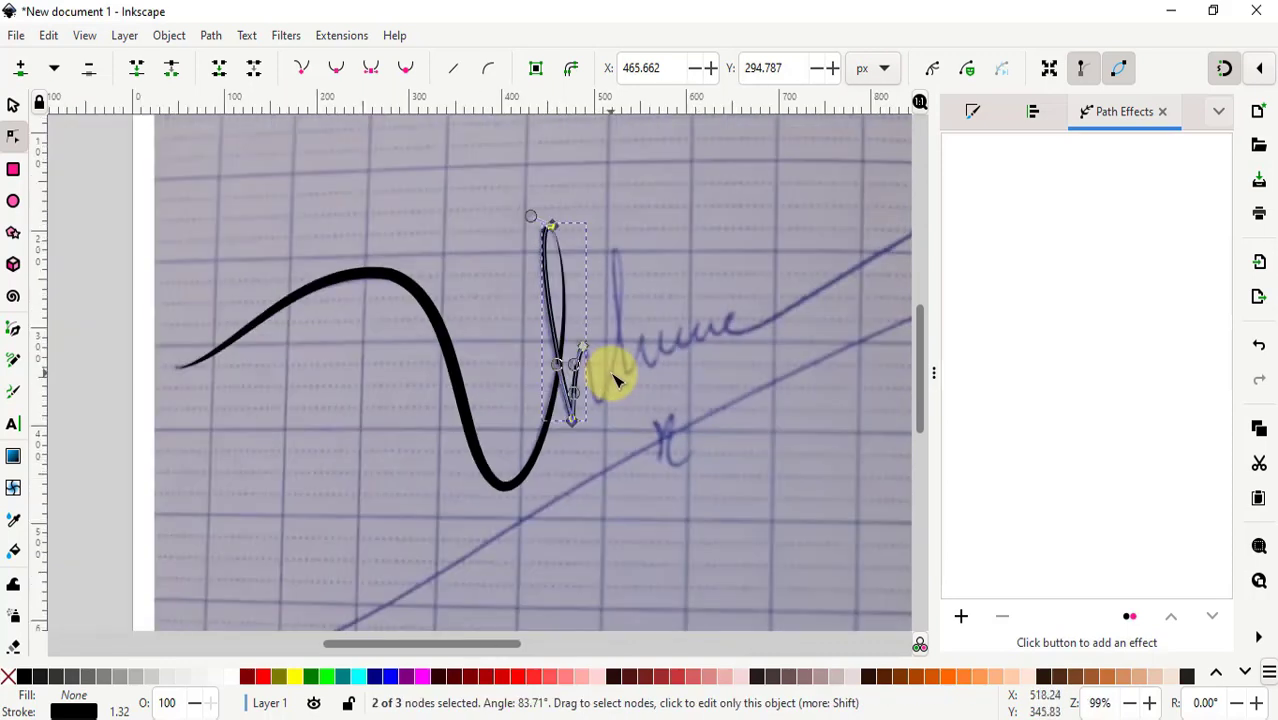
# Step: Add a Power stroke effect to the loop path and taper its lower stroke with a width knot
pyautogui.click(961, 618)
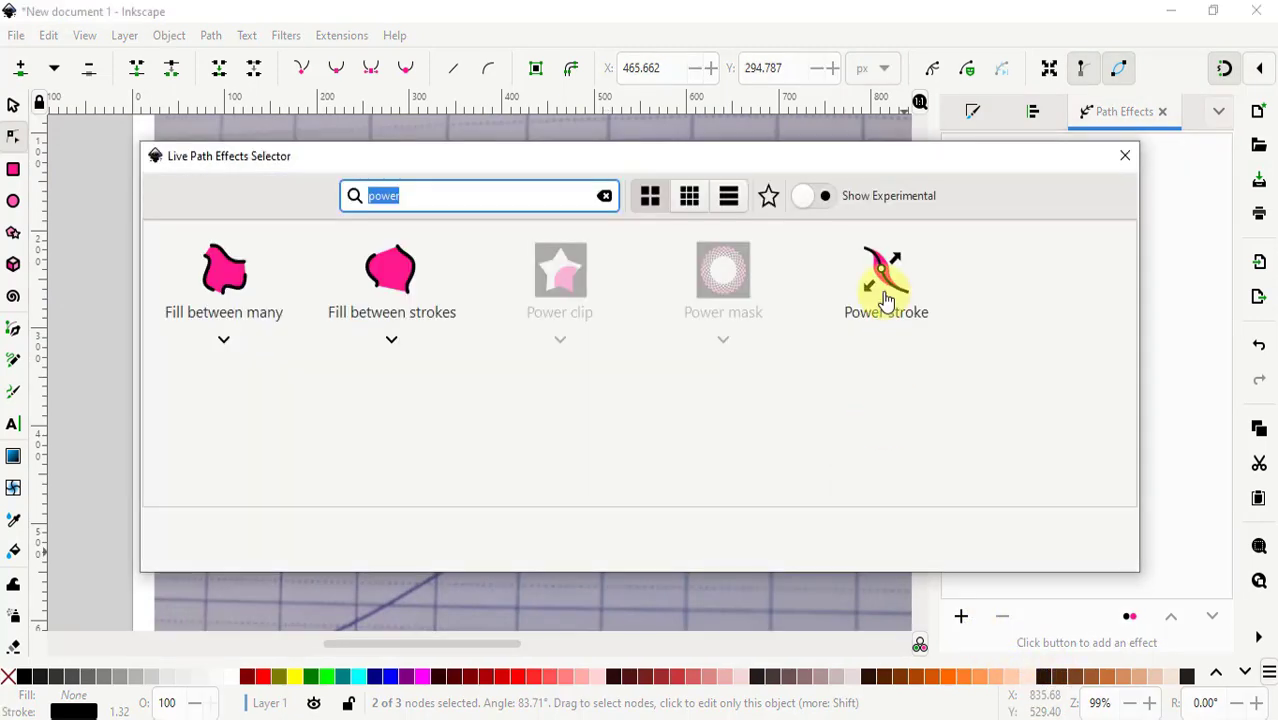
pyautogui.click(886, 300)
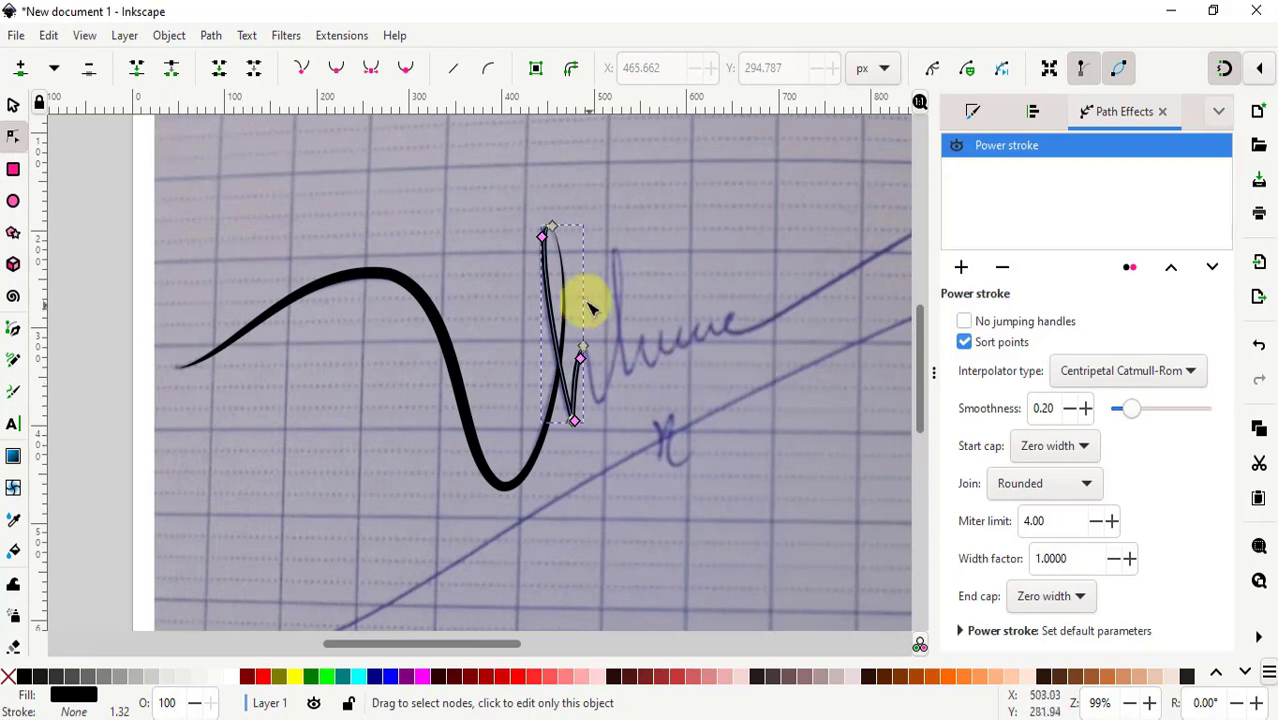
pyautogui.scroll(2, 581, 295)
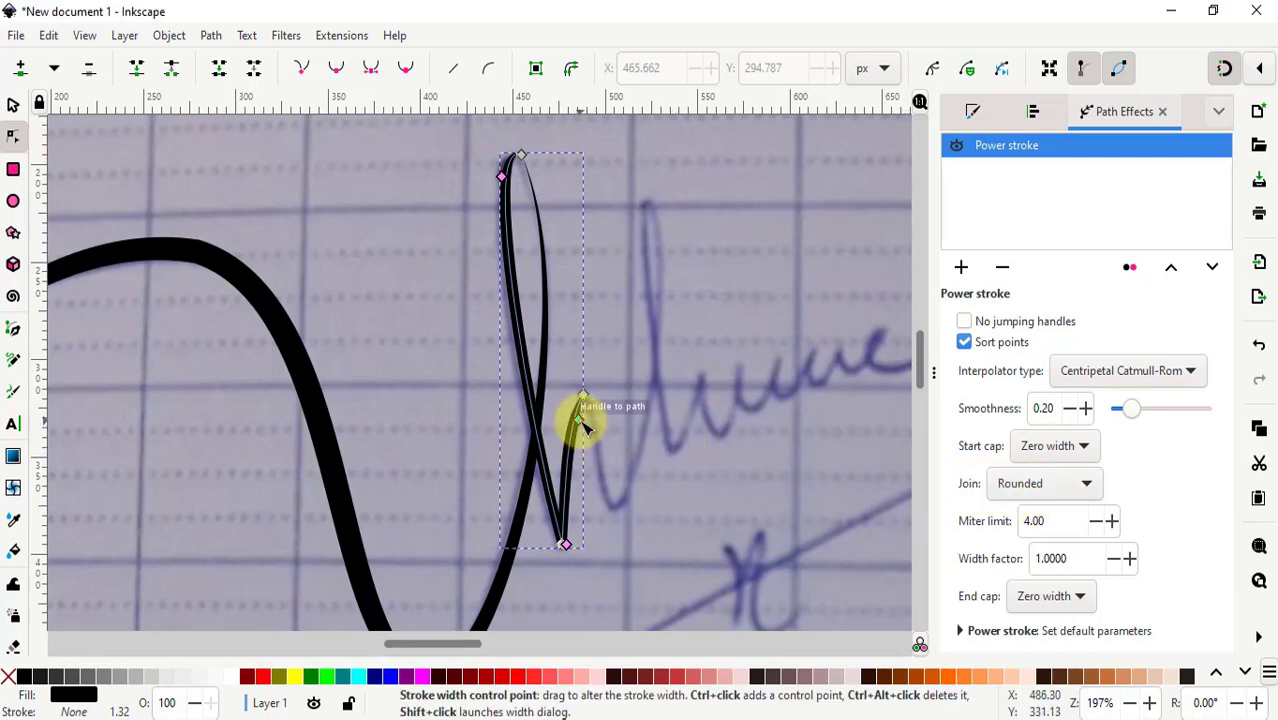
pyautogui.moveTo(582, 428); pyautogui.dragTo(562, 522)
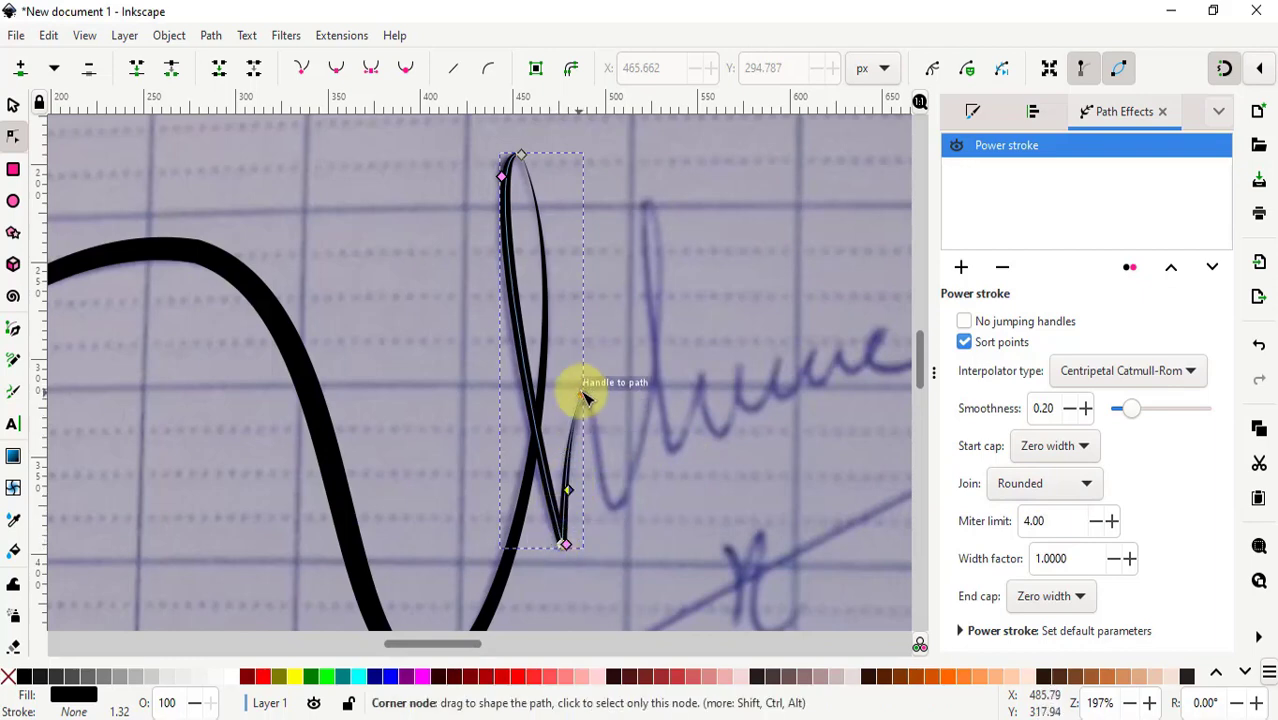
# Step: Draw a small three-node V-shaped path starting at the loop's base
pyautogui.press('-')
pyautogui.press('-')
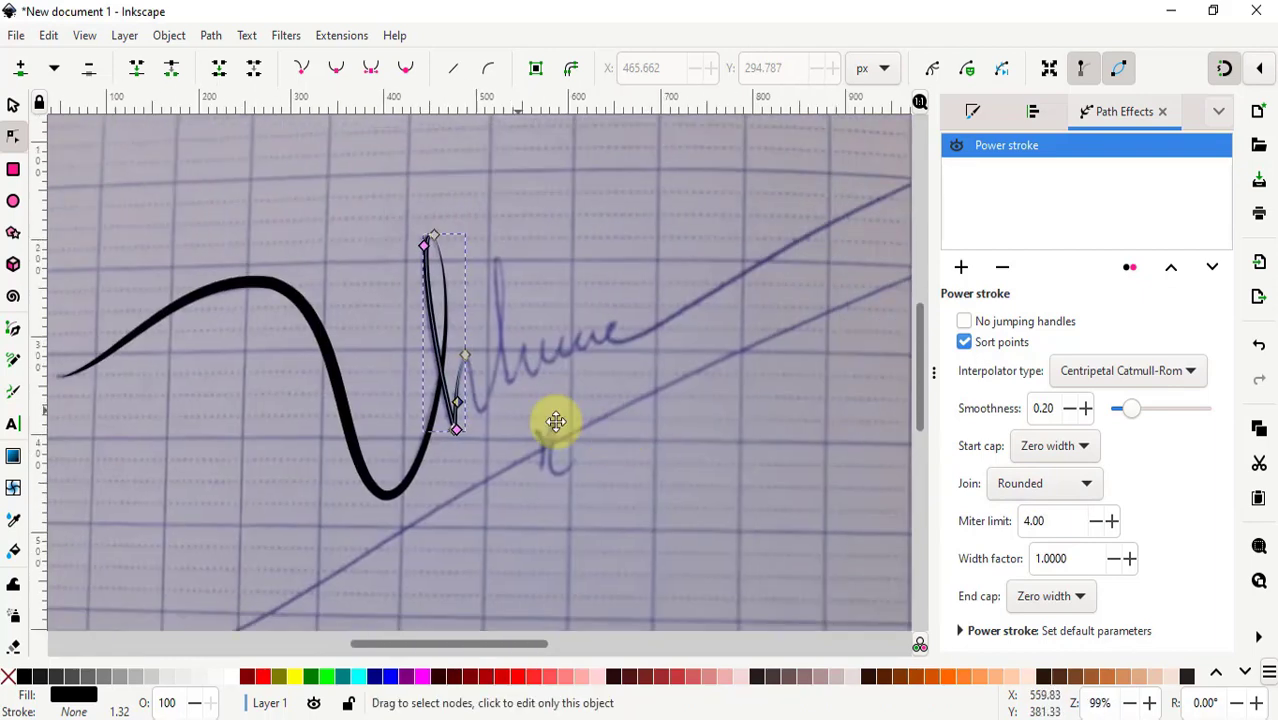
pyautogui.press('b')
pyautogui.click(439, 343)
pyautogui.click(457, 395)
pyautogui.doubleClick(475, 240)
# Step: Curve the V's long segment, give it a Power stroke effect, and deselect it
pyautogui.press('+')
pyautogui.press('+')
pyautogui.press('+')
pyautogui.press('n')
pyautogui.hscroll(-2, 491, 428)
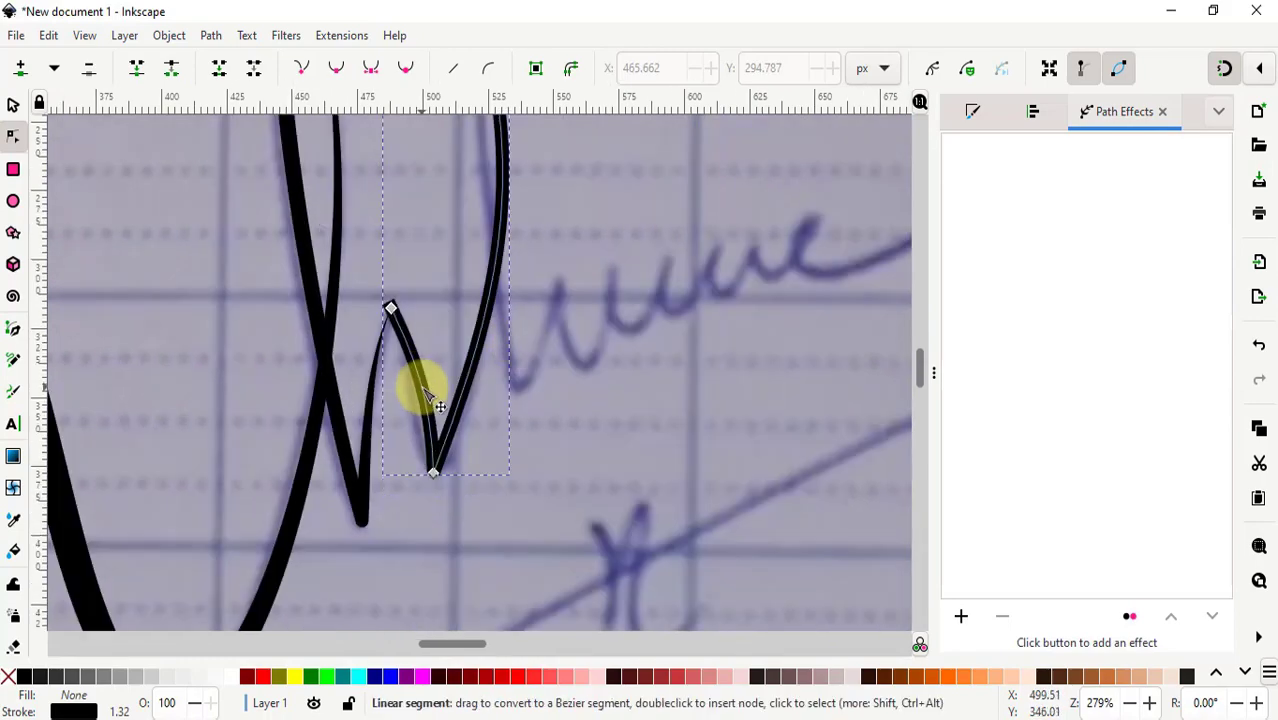
pyautogui.moveTo(462, 432); pyautogui.dragTo(428, 414)
pyautogui.press('-')
pyautogui.press('-')
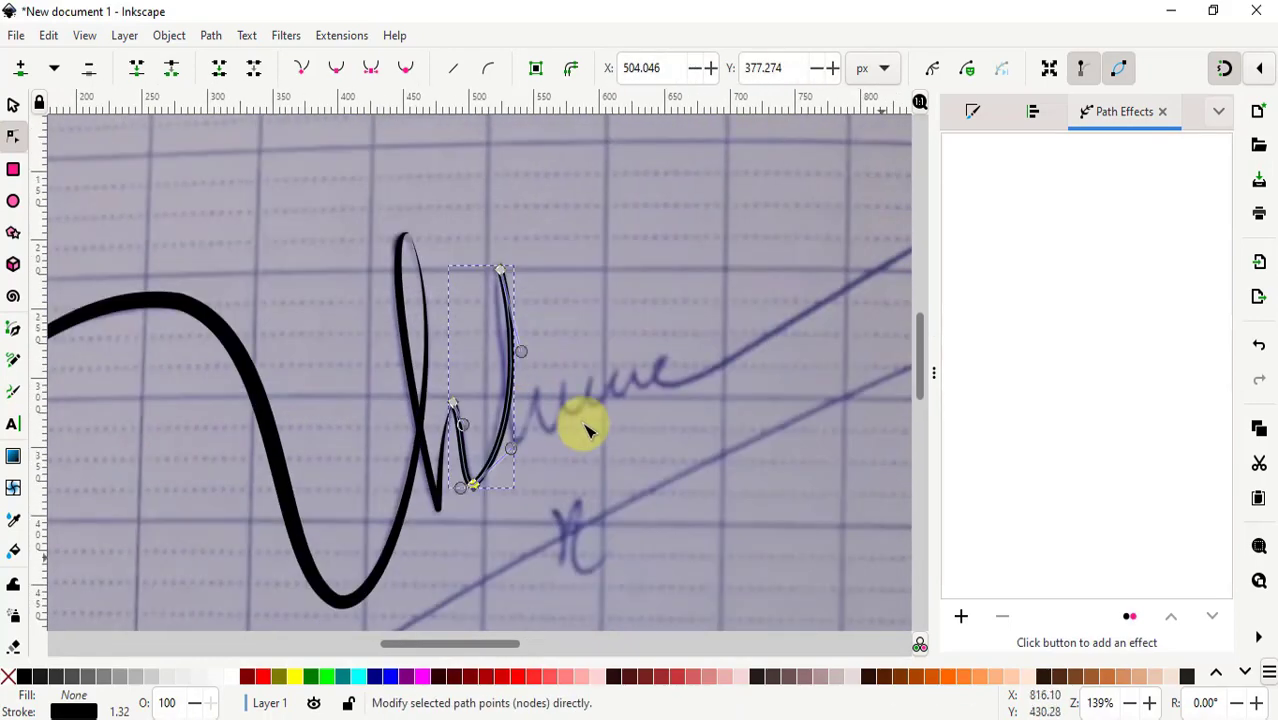
pyautogui.press('+')
pyautogui.press('+')
pyautogui.hscroll(-1, 470, 490)
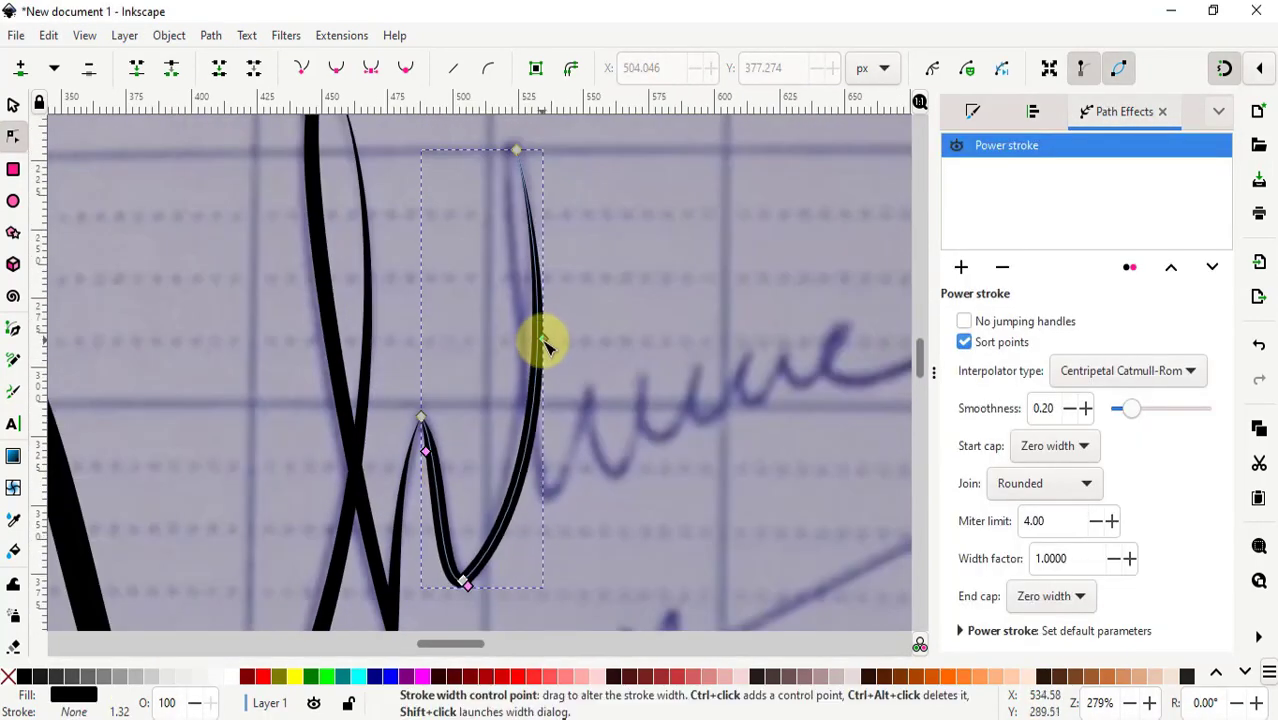
pyautogui.press('Escape')
# Step: Draw the next two-node stroke, curve its long segment, and thicken it with a width knot
pyautogui.click(13, 328)
pyautogui.click(545, 490)
pyautogui.click(605, 390)
pyautogui.press('Return')
pyautogui.press('n')
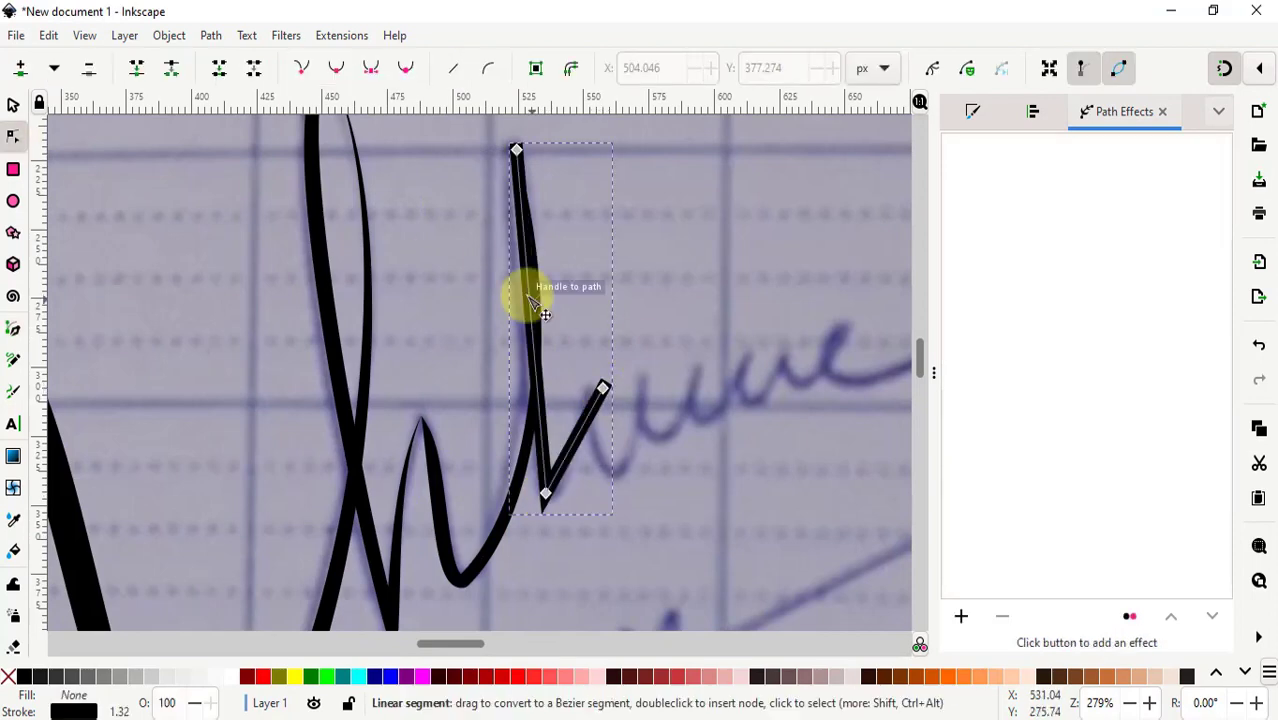
pyautogui.moveTo(528, 294); pyautogui.dragTo(570, 442)
pyautogui.moveTo(522, 400); pyautogui.dragTo(585, 442)
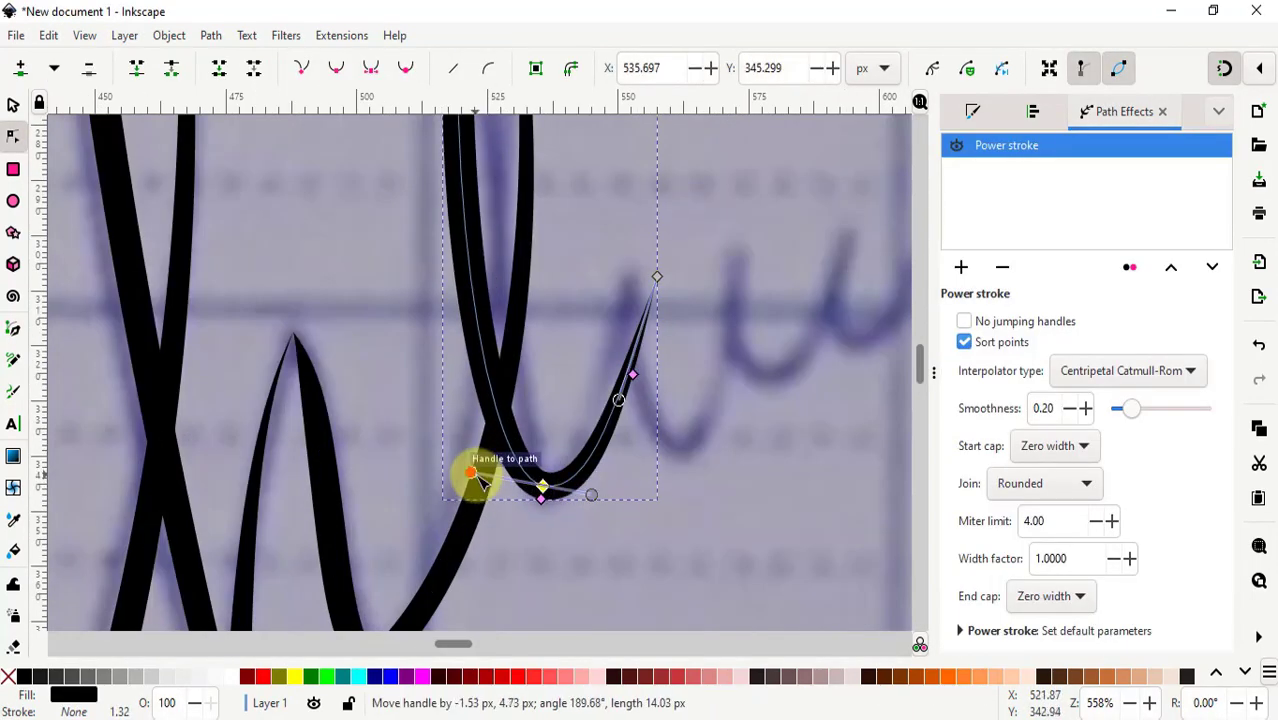
pyautogui.moveTo(545, 494); pyautogui.dragTo(525, 484)
pyautogui.press('b')
pyautogui.click(612, 381)
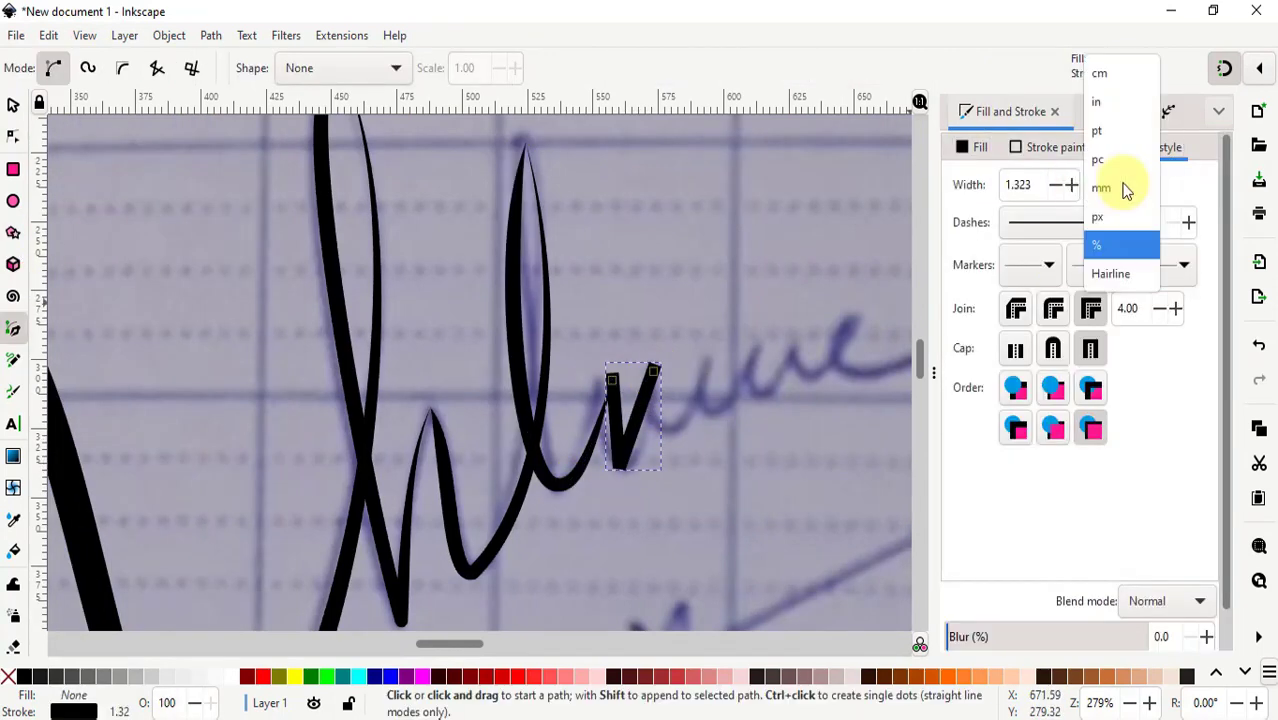
# Step: Curve the new stroke, apply Power stroke, and adjust its right, bottom and left widths
pyautogui.moveTo(573, 441); pyautogui.dragTo(650, 399)
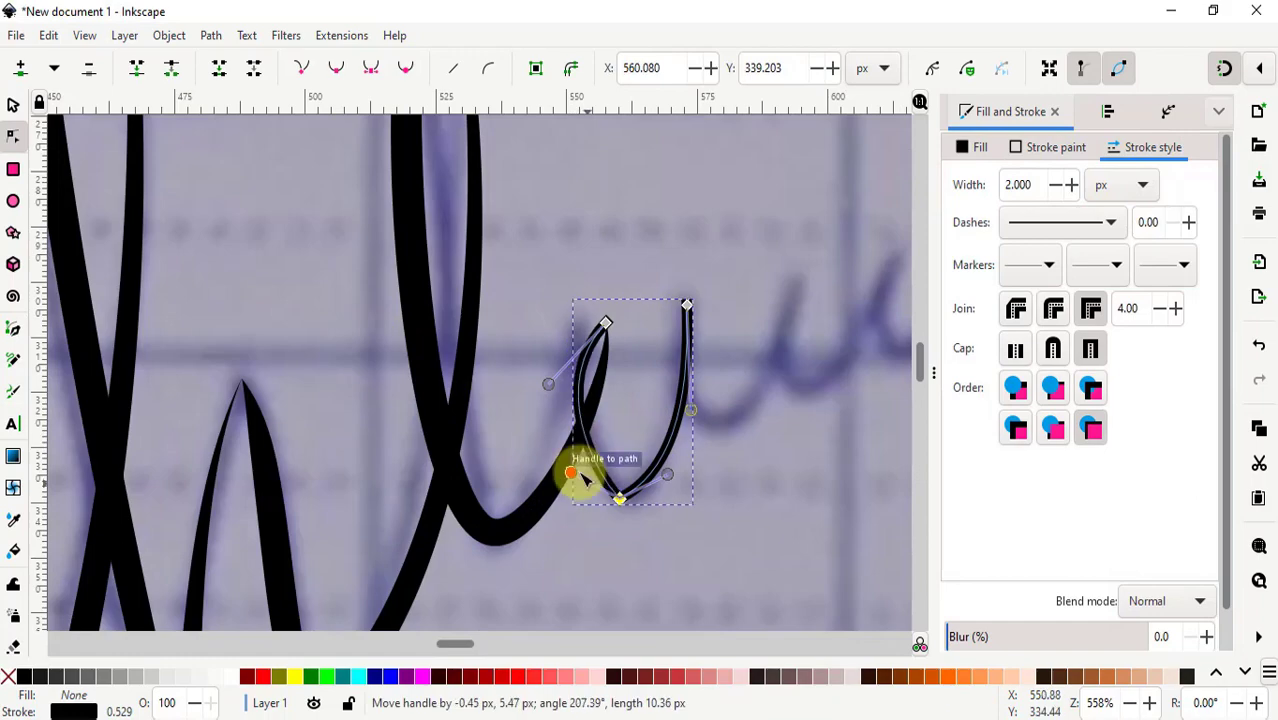
pyautogui.moveTo(598, 465); pyautogui.dragTo(699, 420)
pyautogui.hotkey('ctrl', 'shift', '7')
pyautogui.moveTo(690, 369); pyautogui.dragTo(685, 394)
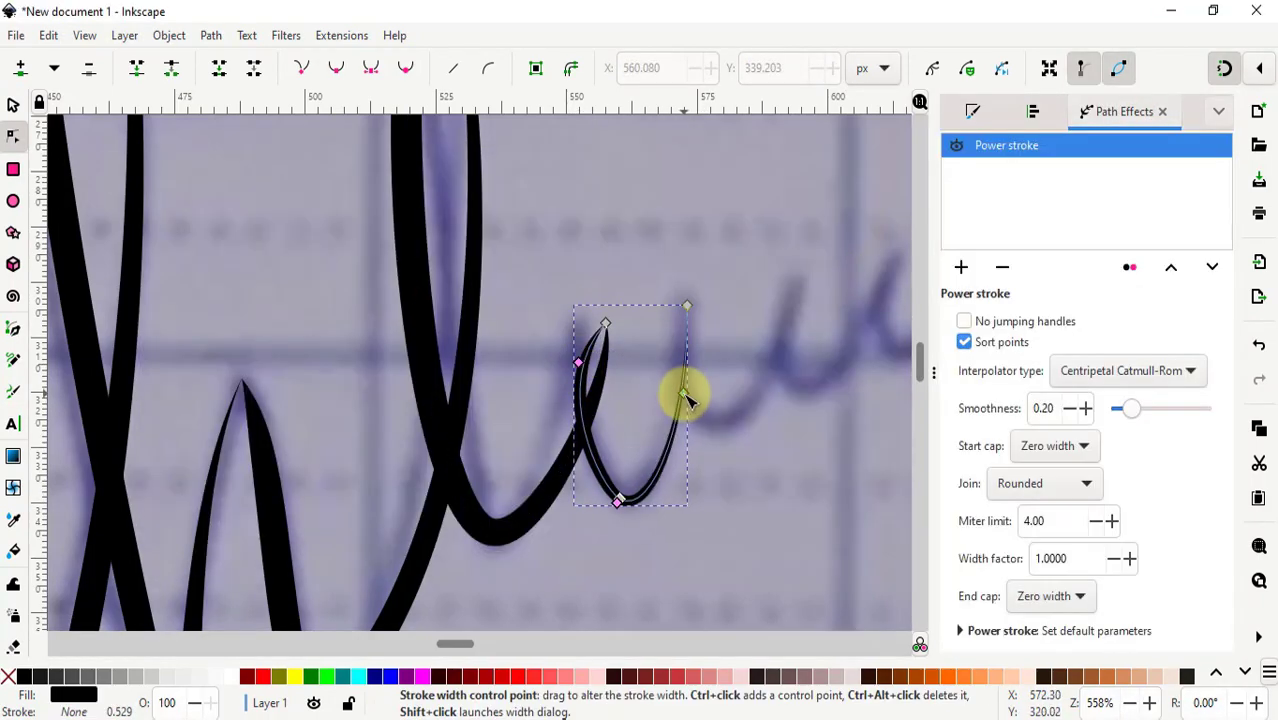
pyautogui.moveTo(618, 500); pyautogui.dragTo(608, 508)
pyautogui.moveTo(585, 342); pyautogui.dragTo(575, 372)
pyautogui.scroll(4, 565, 417)
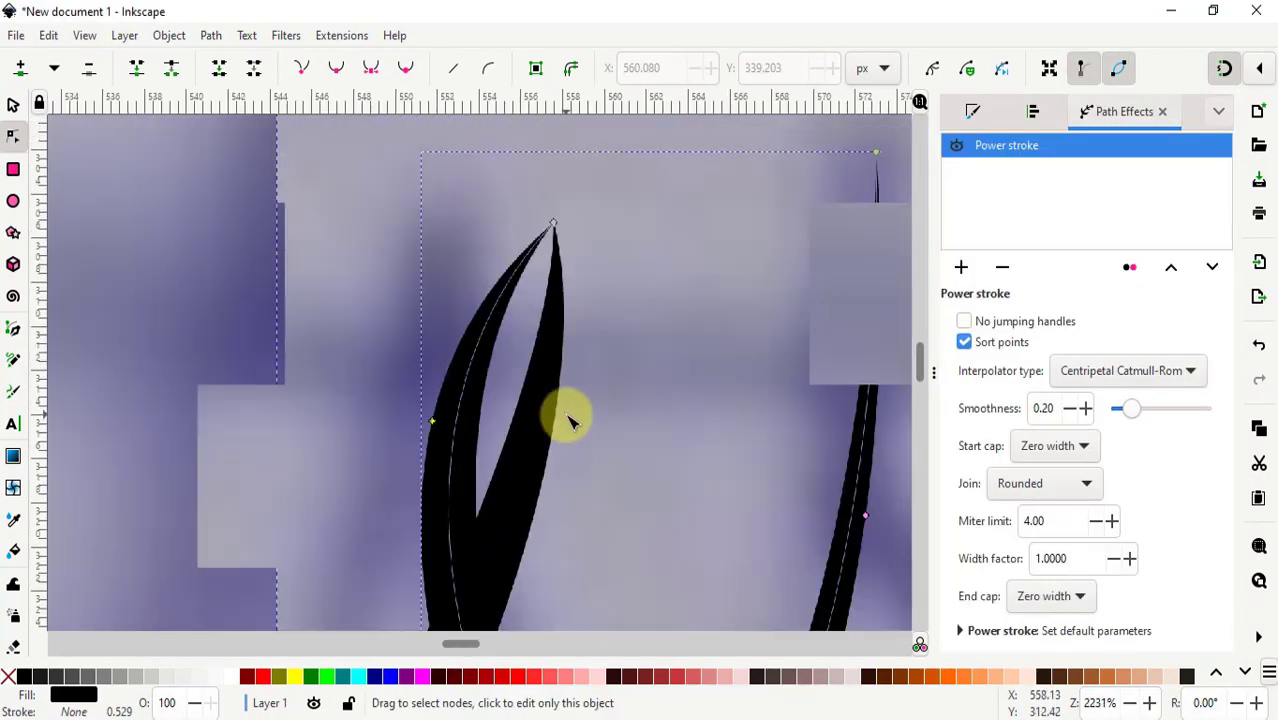
pyautogui.scroll(-4, 456, 471)
# Step: Reshape the u stroke's nodes and move it up and right into position
pyautogui.moveTo(489, 283); pyautogui.dragTo(475, 310)
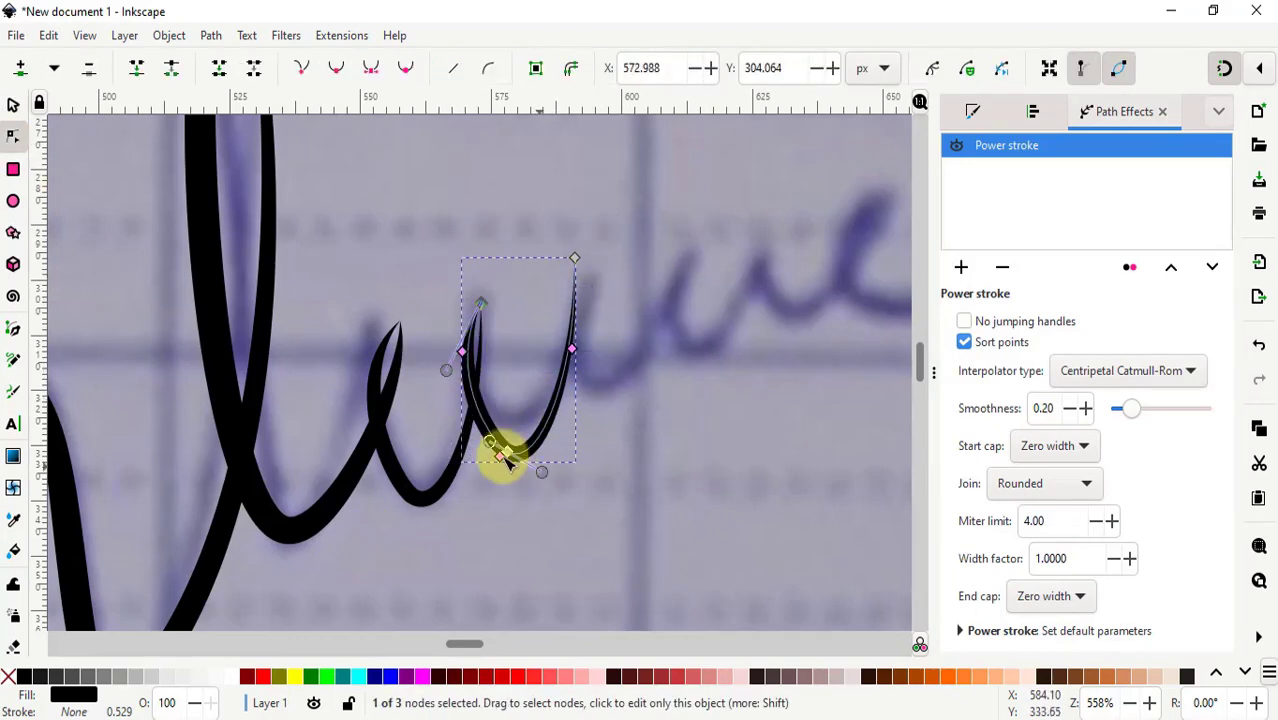
pyautogui.moveTo(490, 442); pyautogui.dragTo(637, 428)
pyautogui.scroll(3, 491, 434)
pyautogui.scroll(-1, 522, 328)
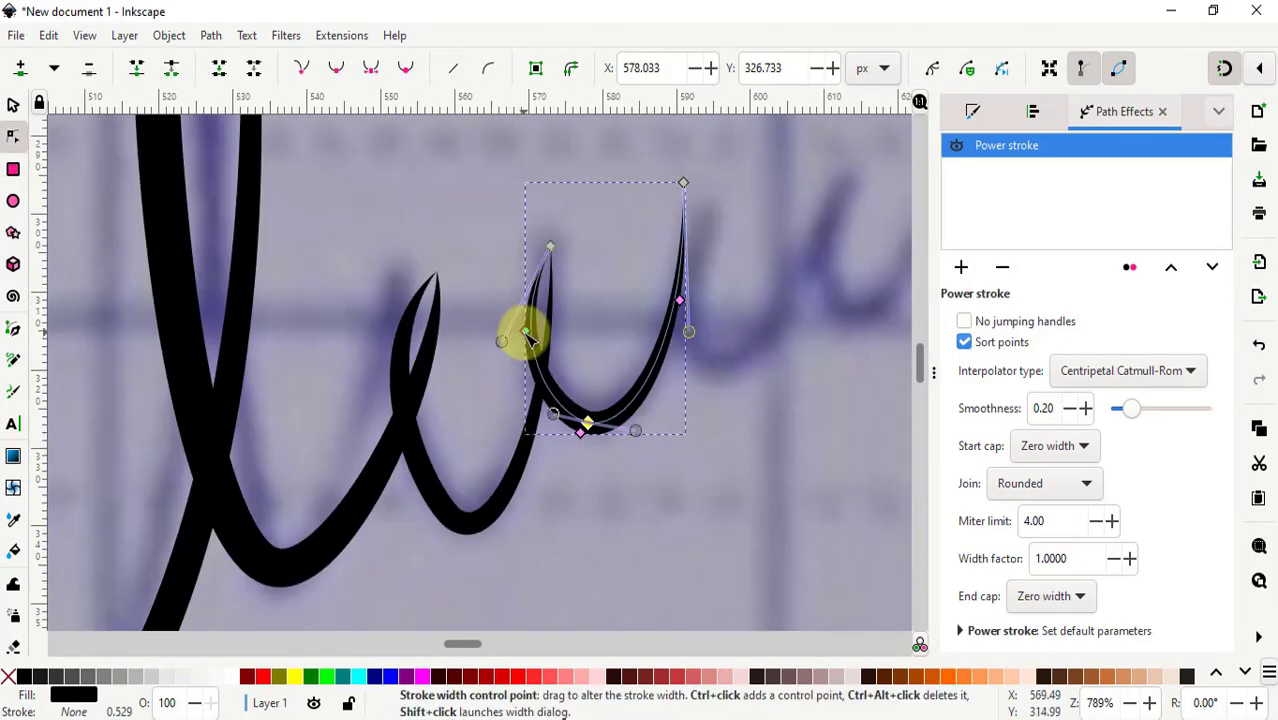
pyautogui.scroll(-1, 485, 300)
pyautogui.moveTo(471, 414); pyautogui.dragTo(398, 510)
pyautogui.press('space')
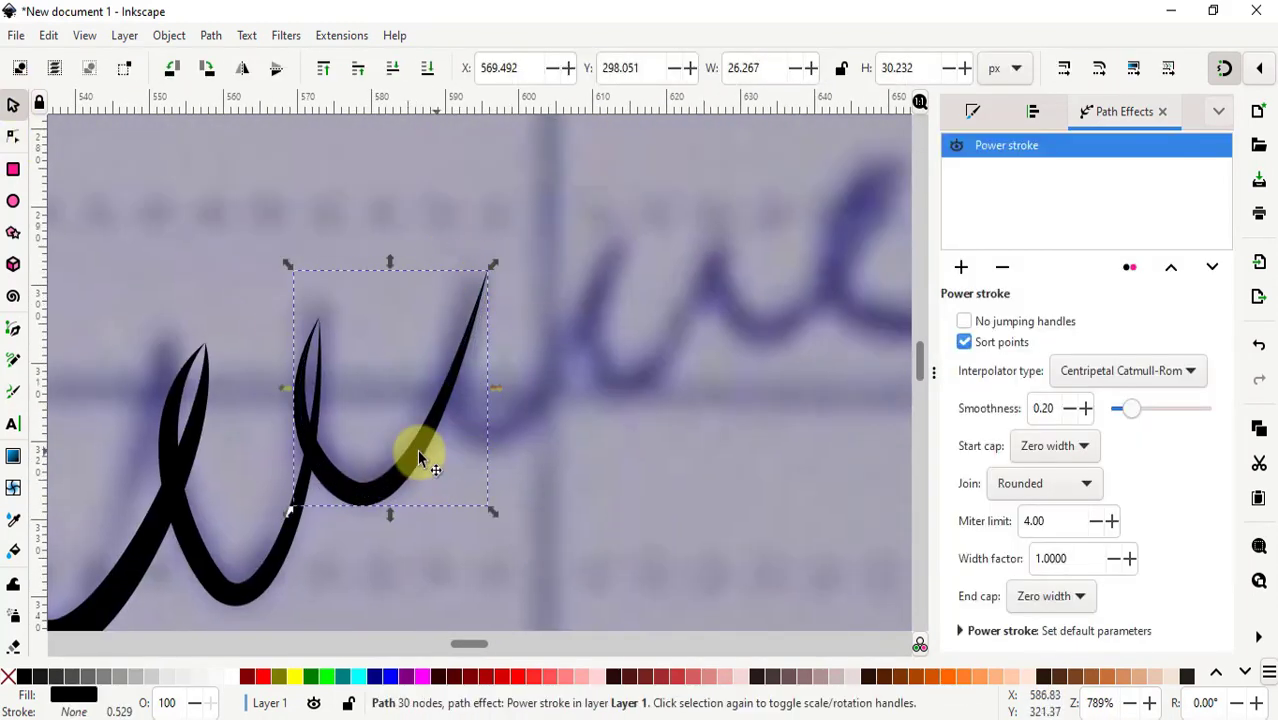
pyautogui.moveTo(413, 451); pyautogui.dragTo(556, 393)
pyautogui.moveTo(625, 345)
pyautogui.mouseDown()
pyautogui.moveTo(412, 314)
pyautogui.moveTo(342, 428)
pyautogui.moveTo(483, 424)
pyautogui.mouseUp()
# Step: Refine the u stroke's width and nodes so it fits the signature loop and tip
pyautogui.press('s')
pyautogui.press('n')
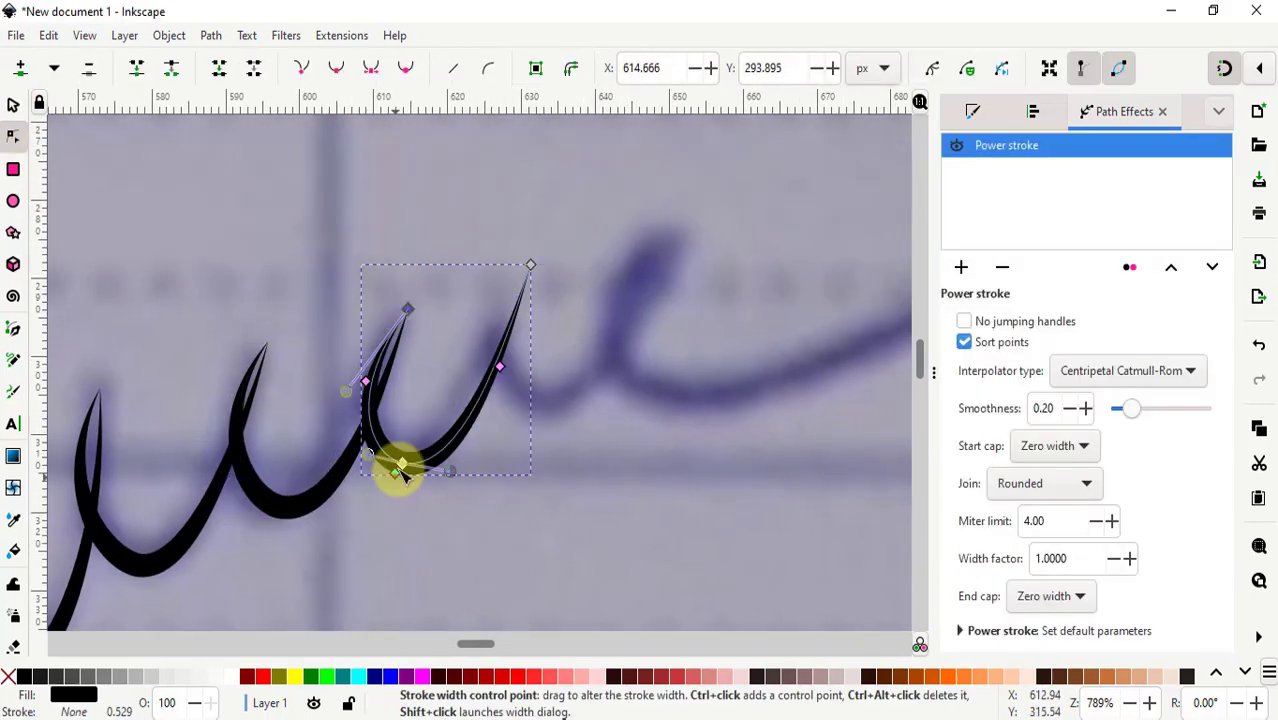
pyautogui.moveTo(399, 471)
pyautogui.mouseDown()
pyautogui.moveTo(491, 377)
pyautogui.moveTo(500, 420)
pyautogui.mouseUp()
pyautogui.moveTo(418, 455); pyautogui.dragTo(418, 461)
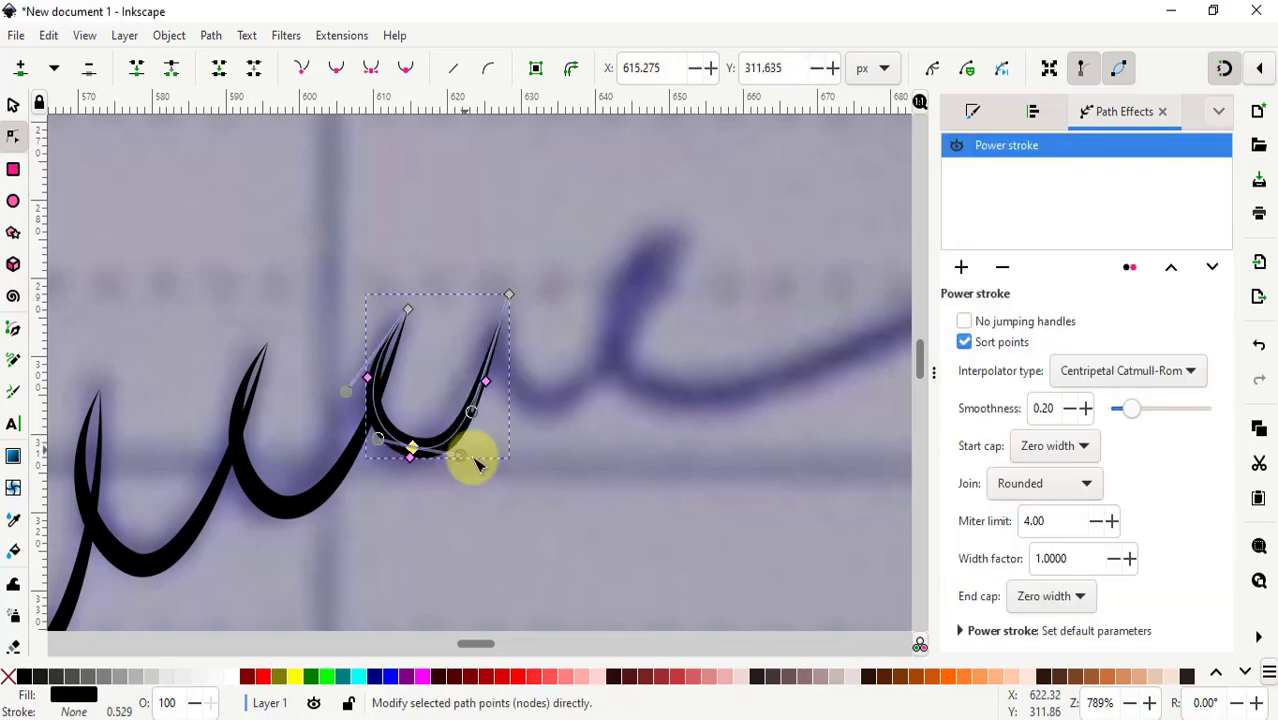
pyautogui.scroll(1, 390, 462)
pyautogui.scroll(-2, 490, 390)
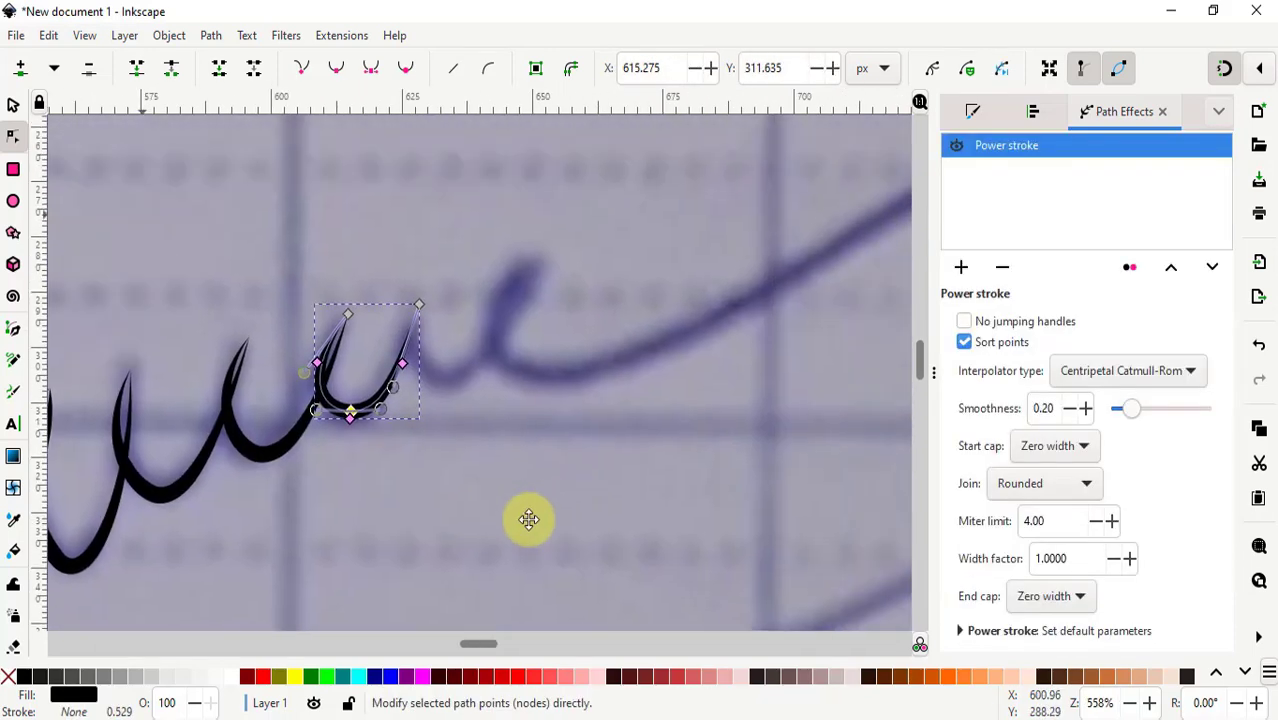
pyautogui.moveTo(374, 382)
pyautogui.mouseDown()
pyautogui.moveTo(470, 365)
pyautogui.moveTo(515, 315)
pyautogui.mouseUp()
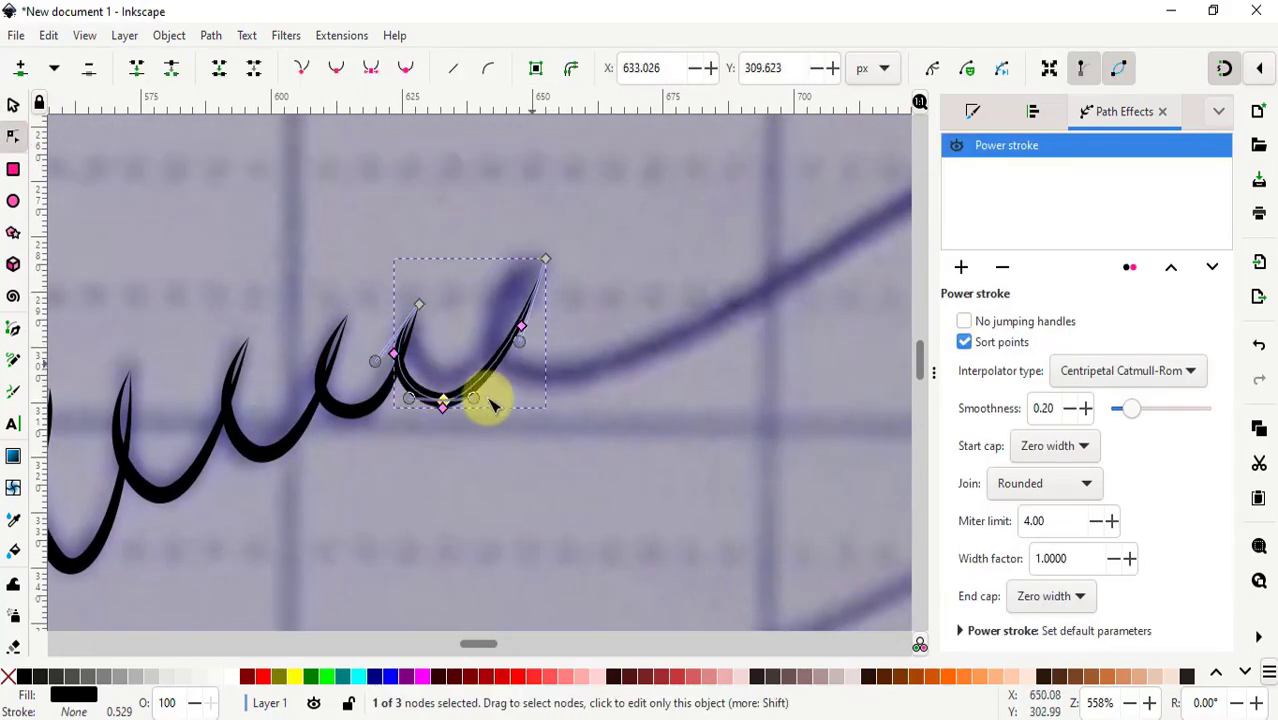
pyautogui.scroll(2, 456, 400)
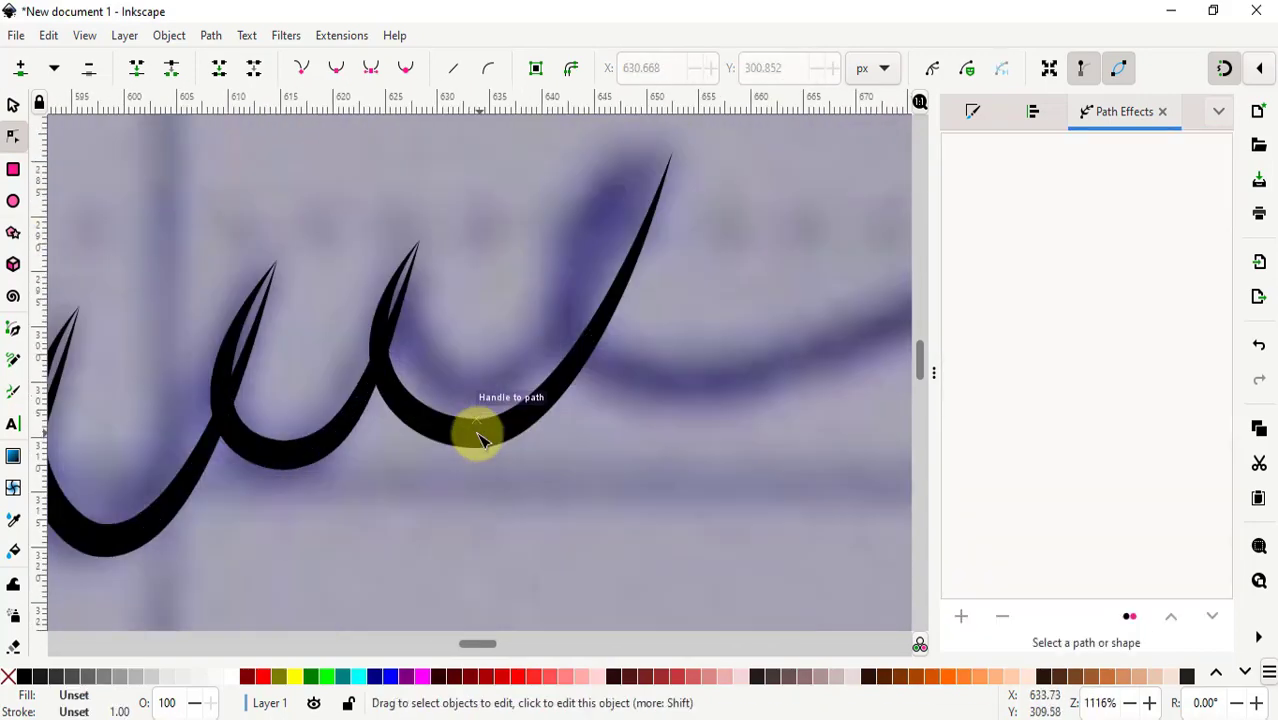
pyautogui.moveTo(676, 151); pyautogui.dragTo(645, 144)
pyautogui.moveTo(539, 416); pyautogui.dragTo(546, 397)
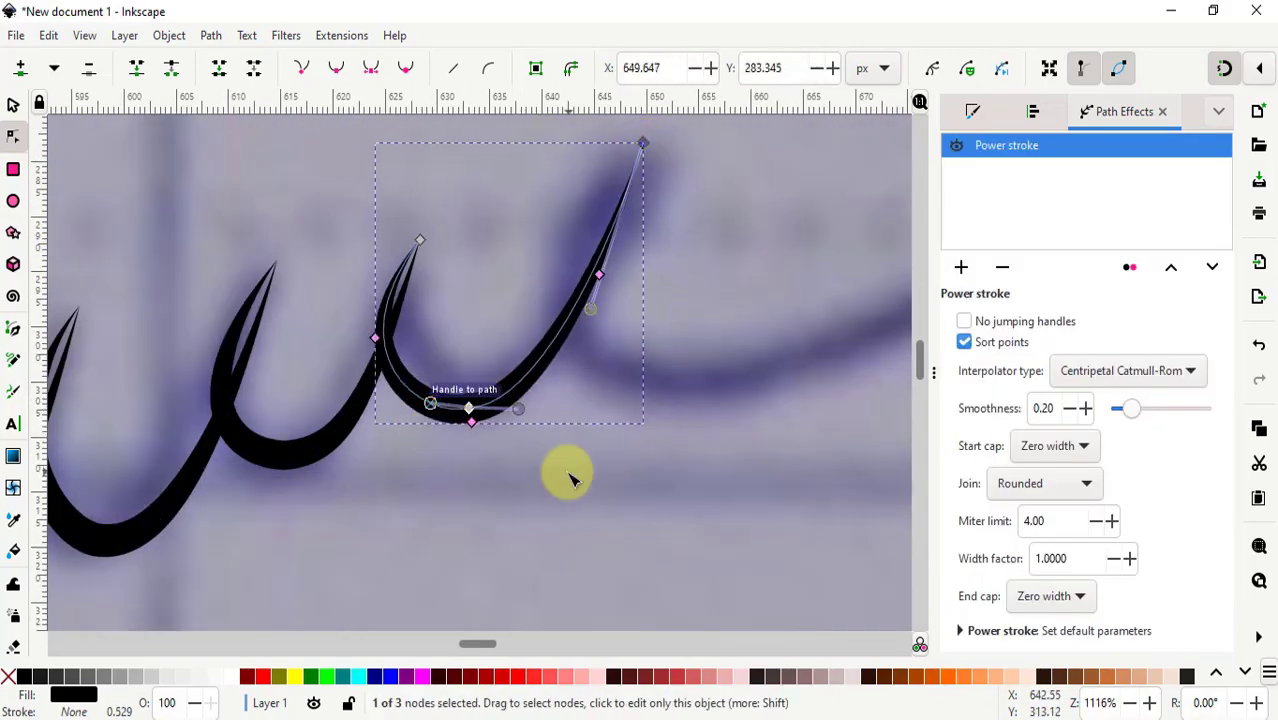
# Step: Draw the long thin rising tail as a new path and curve it along the stroke
pyautogui.press('b')
pyautogui.click(609, 254)
pyautogui.scroll(-3, 516, 429)
pyautogui.doubleClick(858, 234)
pyautogui.press('n')
pyautogui.scroll(5, 205, 268)
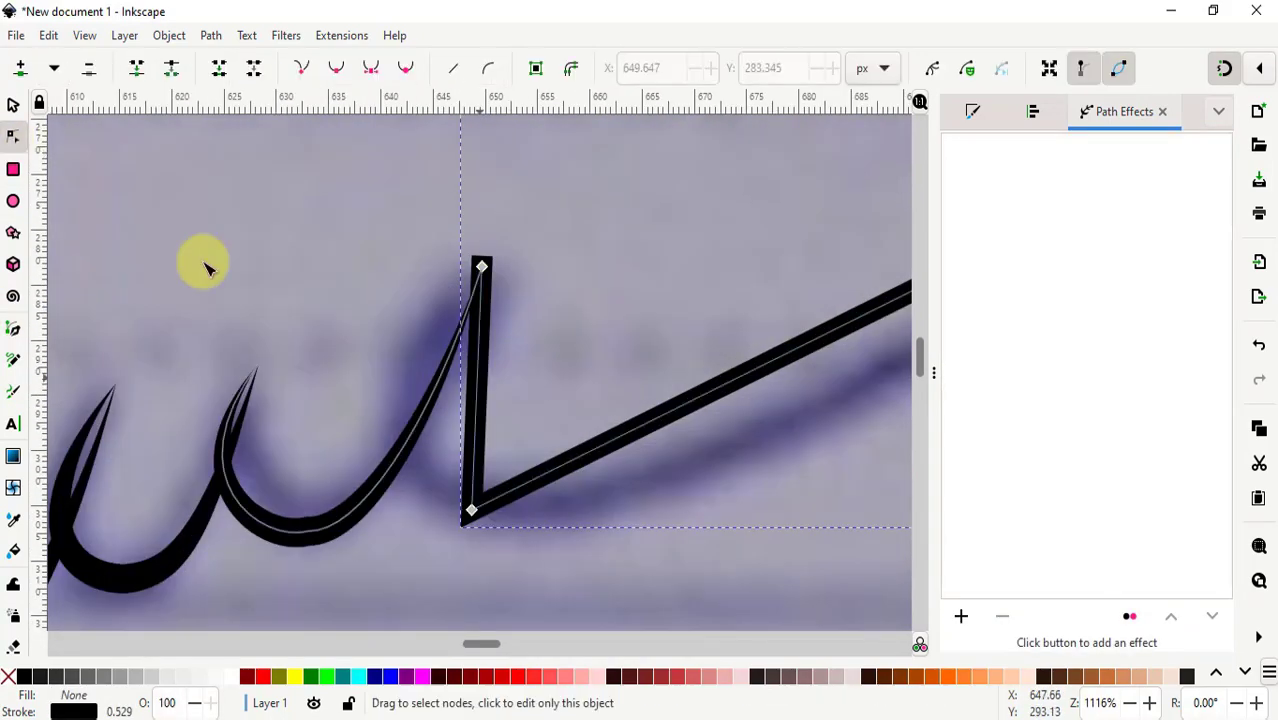
pyautogui.click(456, 505)
pyautogui.scroll(-2, 736, 465)
pyautogui.scroll(-2, 579, 400)
pyautogui.moveTo(579, 400); pyautogui.dragTo(716, 340)
pyautogui.scroll(-2, 716, 340)
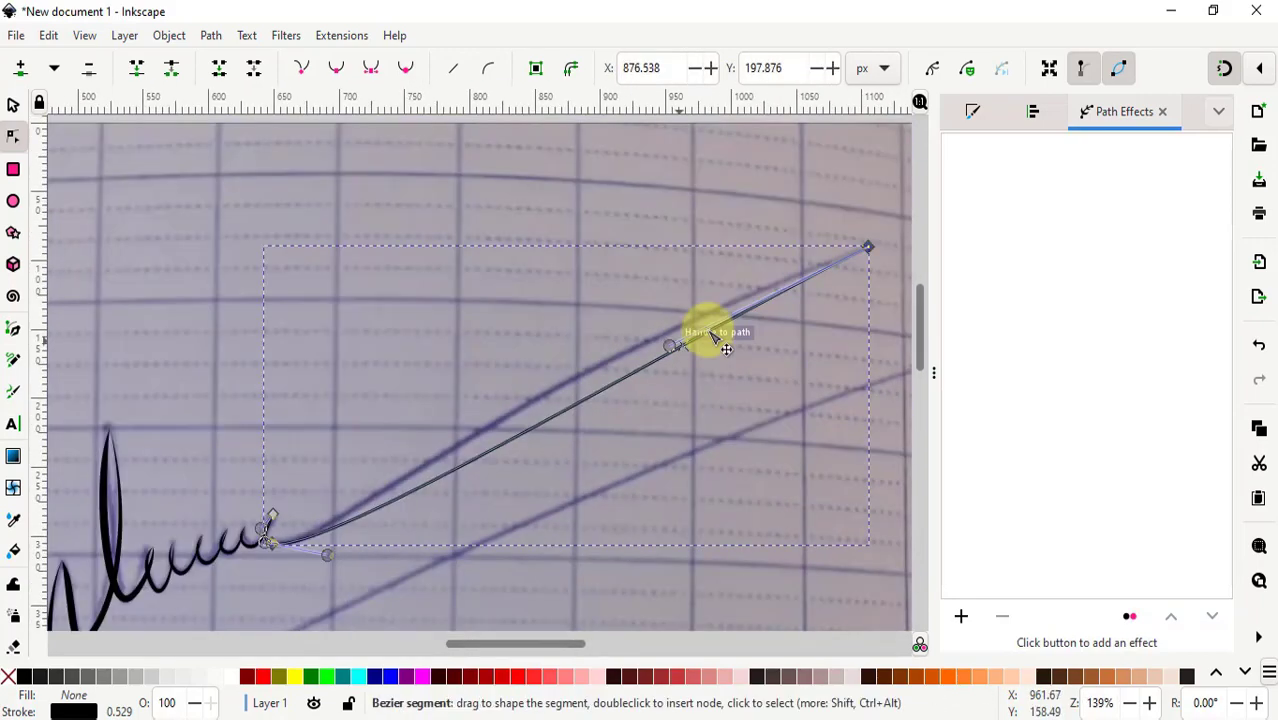
pyautogui.scroll(3, 271, 557)
pyautogui.scroll(2, 747, 408)
pyautogui.scroll(4, 330, 448)
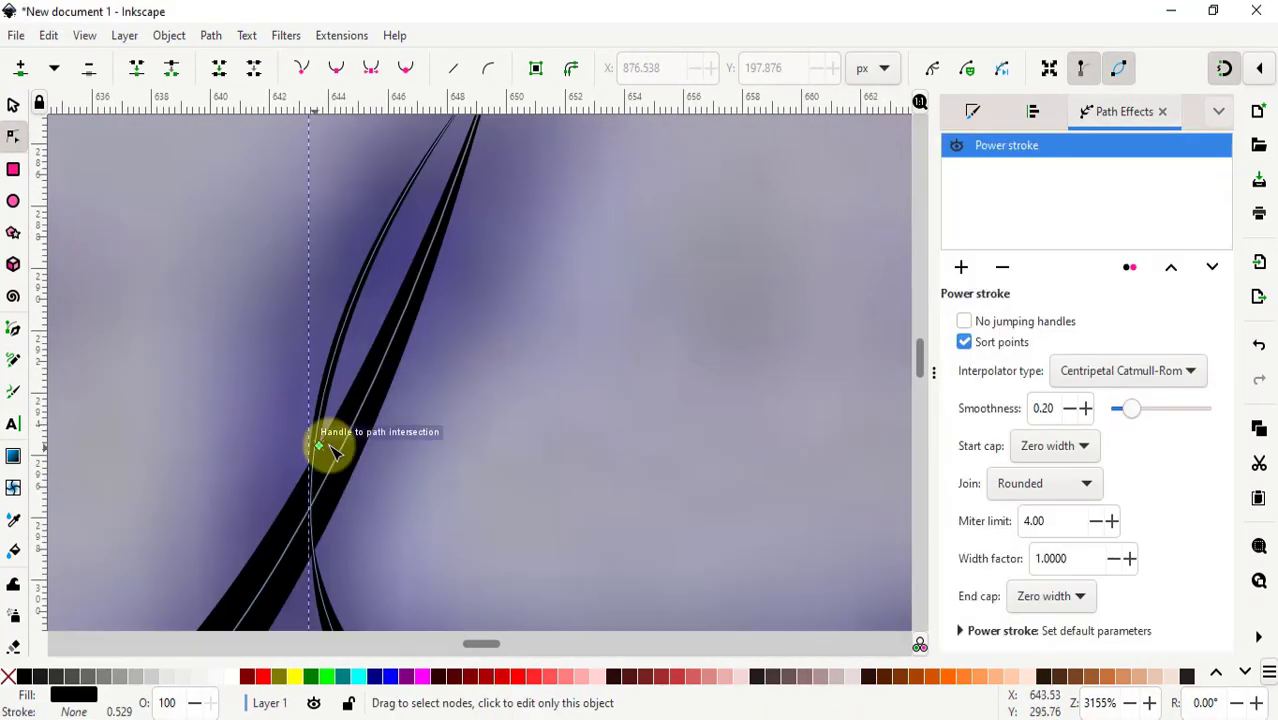
pyautogui.scroll(-8, 330, 448)
pyautogui.scroll(-3, 420, 508)
pyautogui.press('Escape')
# Step: Draw the long diagonal underline from lower left to upper right and curve it to the photo
pyautogui.click(13, 328)
pyautogui.click(205, 568)
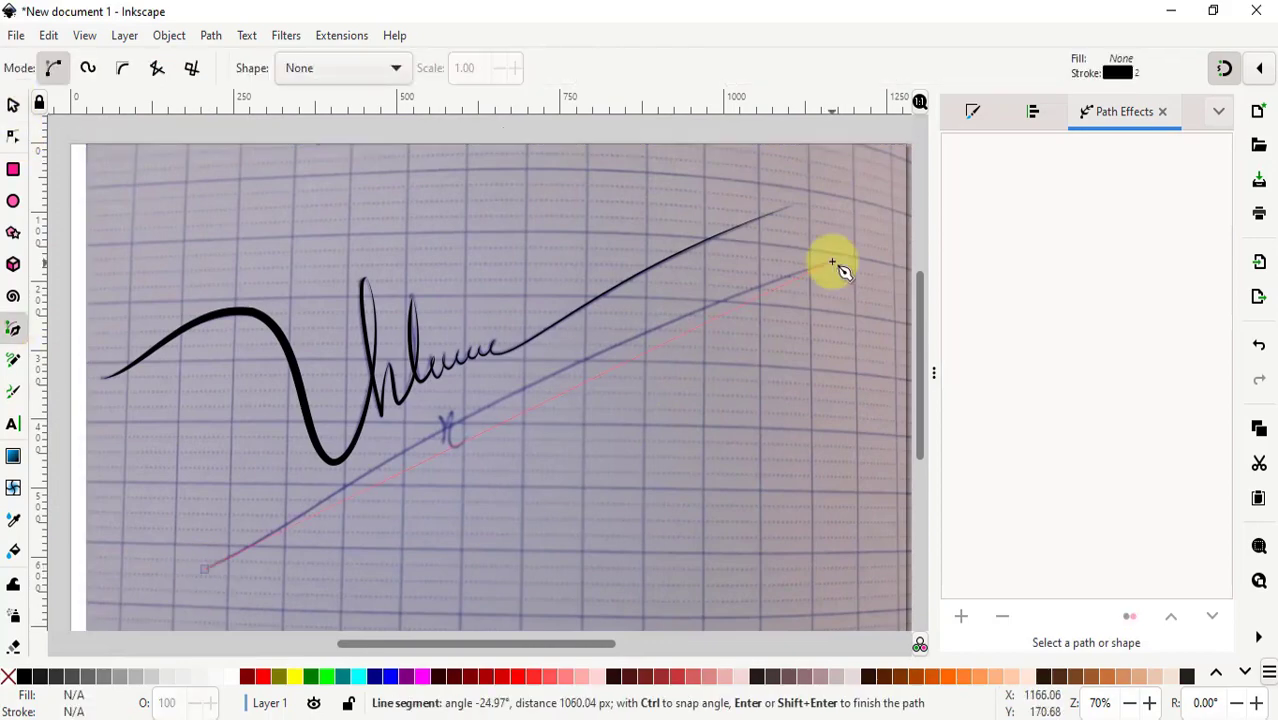
pyautogui.doubleClick(832, 263)
pyautogui.click(14, 134)
pyautogui.scroll(2, 521, 427)
pyautogui.scroll(-3, 299, 530)
pyautogui.scroll(1, 299, 530)
pyautogui.moveTo(590, 395)
pyautogui.mouseDown()
pyautogui.moveTo(537, 395)
pyautogui.moveTo(685, 257)
pyautogui.mouseUp()
pyautogui.scroll(2, 537, 395)
pyautogui.scroll(-2, 700, 500)
pyautogui.click(528, 441)
pyautogui.scroll(2, 528, 517)
pyautogui.scroll(-1, 622, 280)
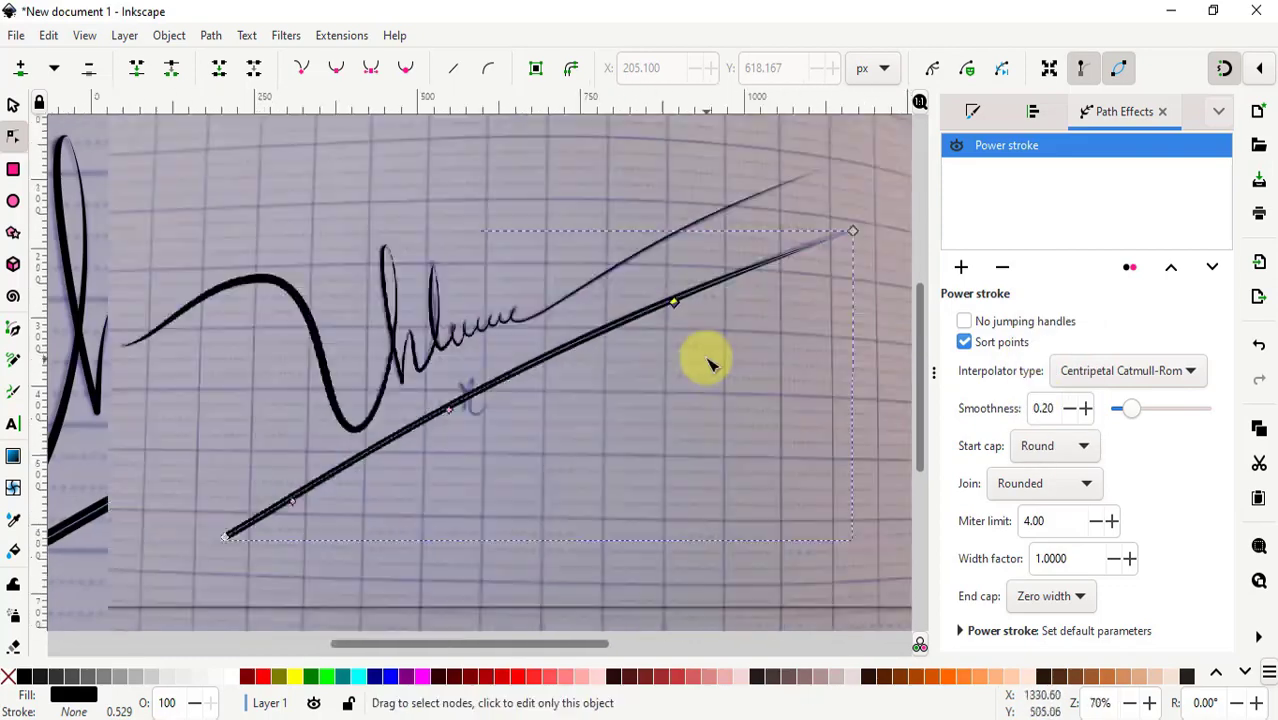
# Step: Trace the small Y-shaped crossed mark and give it a tapered Power stroke
pyautogui.press('b')
pyautogui.scroll(4, 485, 422)
pyautogui.click(465, 271)
pyautogui.doubleClick(428, 322)
pyautogui.press('n')
pyautogui.scroll(2, 446, 318)
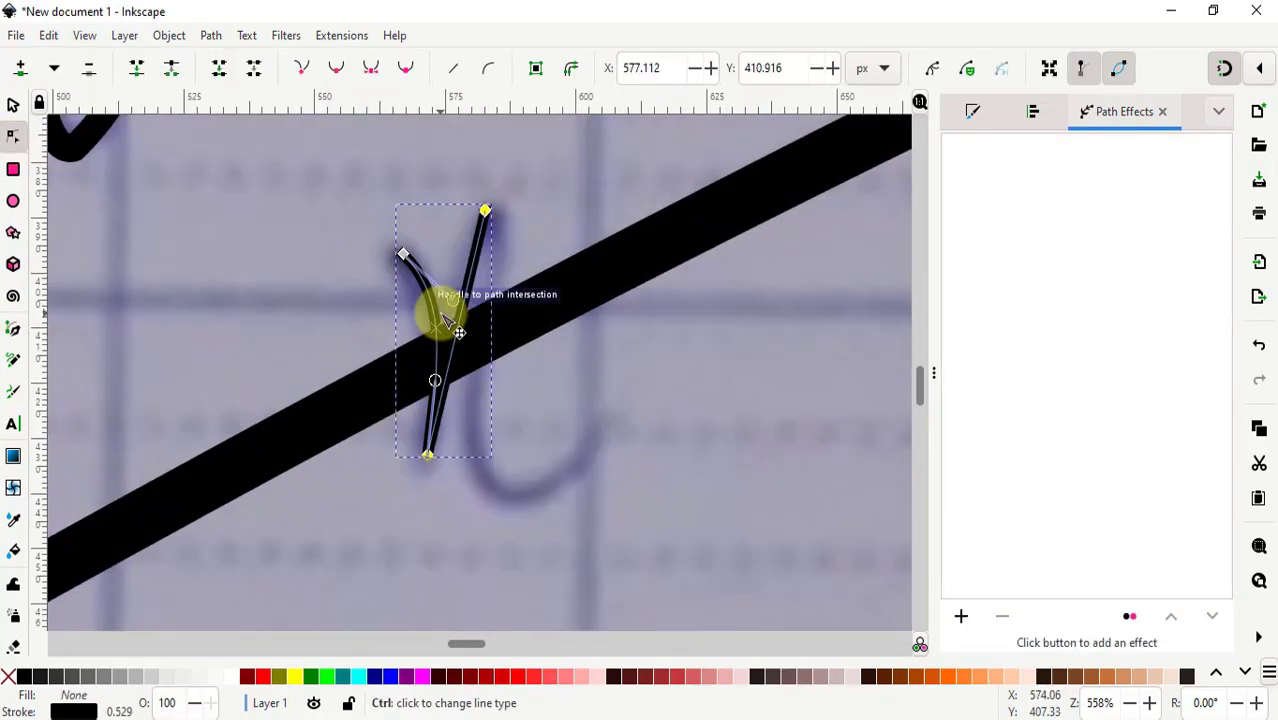
pyautogui.hotkey('ctrl', '7')
pyautogui.scroll(1, 530, 350)
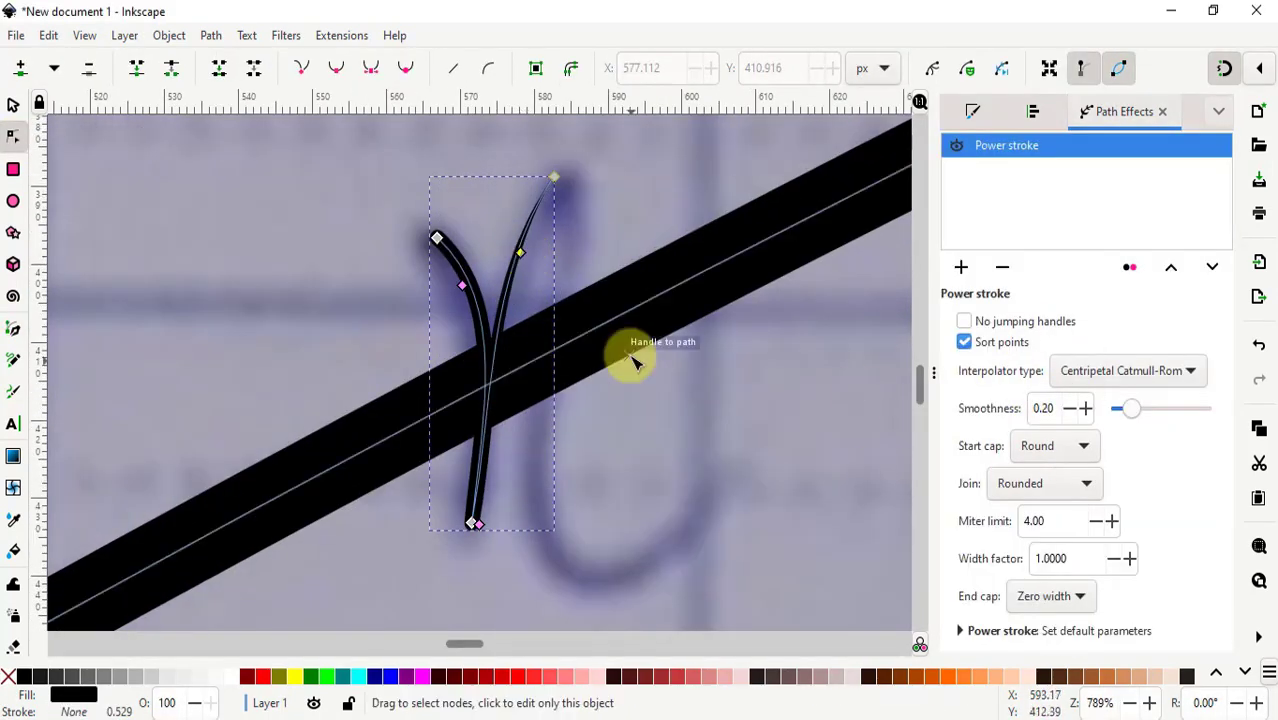
pyautogui.scroll(-3, 633, 362)
pyautogui.press('b')
pyautogui.click(471, 422)
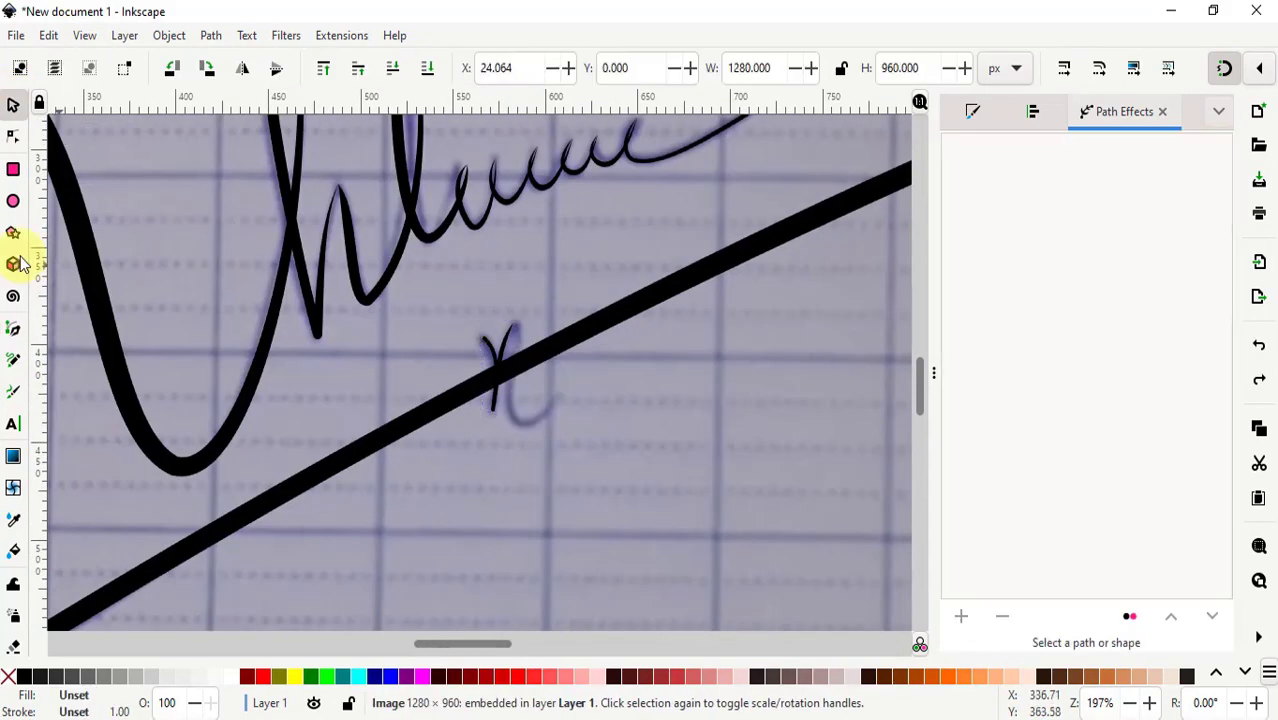
# Step: Draw the hook stroke, curve its bottom into a loop, and apply a tapered Power stroke
pyautogui.press('b')
pyautogui.scroll(2, 540, 400)
pyautogui.click(540, 398)
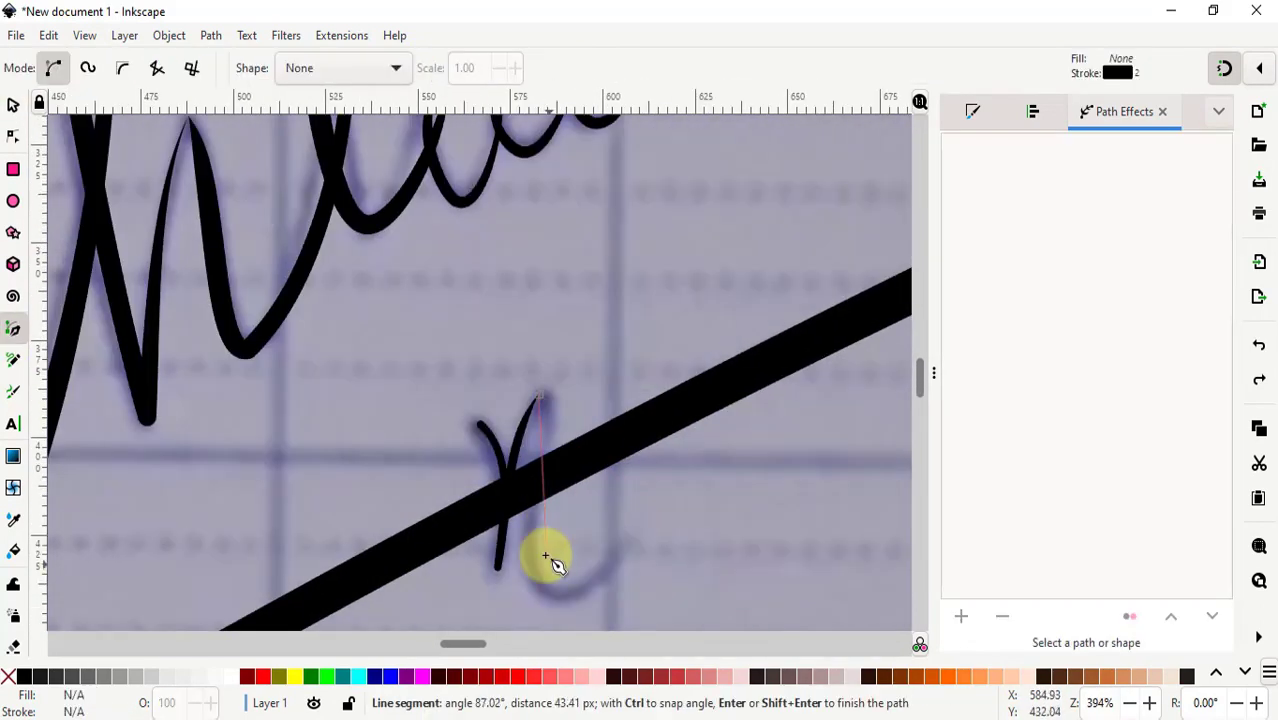
pyautogui.click(551, 595)
pyautogui.doubleClick(629, 543)
pyautogui.press('n')
pyautogui.scroll(1, 537, 530)
pyautogui.click(541, 343)
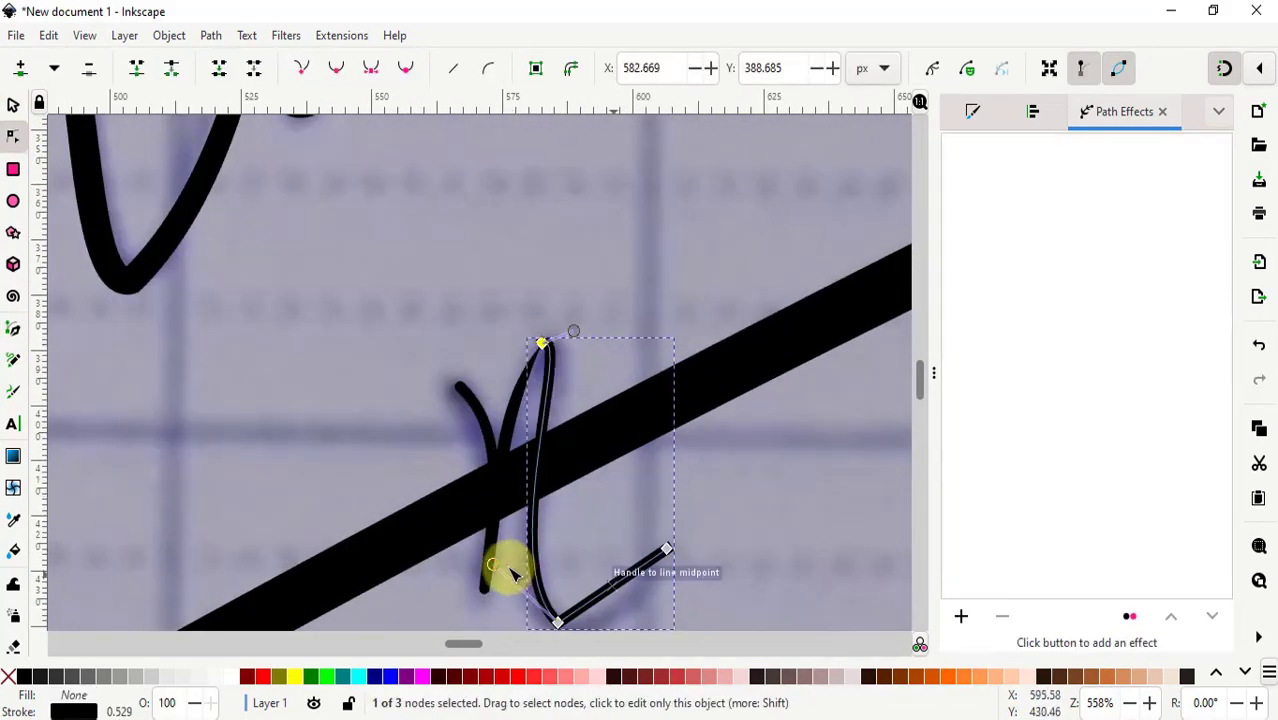
pyautogui.moveTo(560, 600); pyautogui.dragTo(628, 522)
pyautogui.scroll(-3, 551, 428)
pyautogui.scroll(3, 502, 228)
pyautogui.hotkey('ctrl', '7')
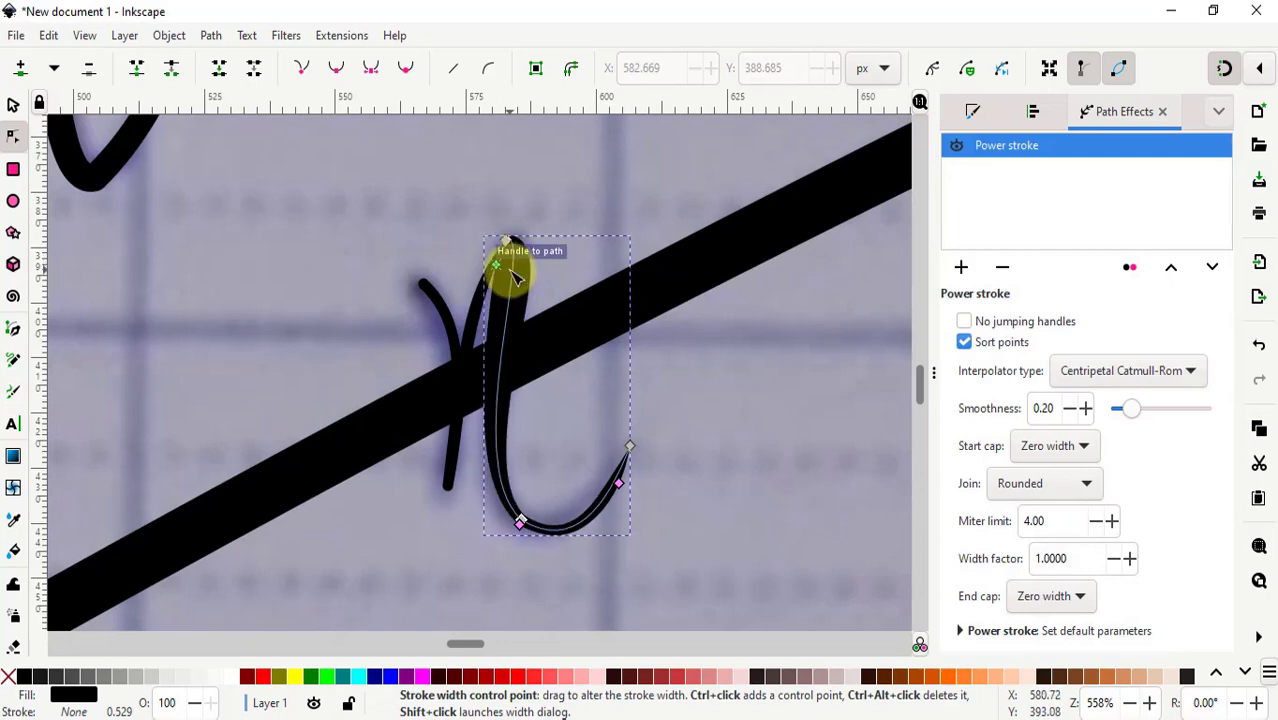
pyautogui.scroll(-1, 571, 264)
pyautogui.click(600, 475)
# Step: Remove the reference photo from the page
pyautogui.scroll(-5, 595, 460)
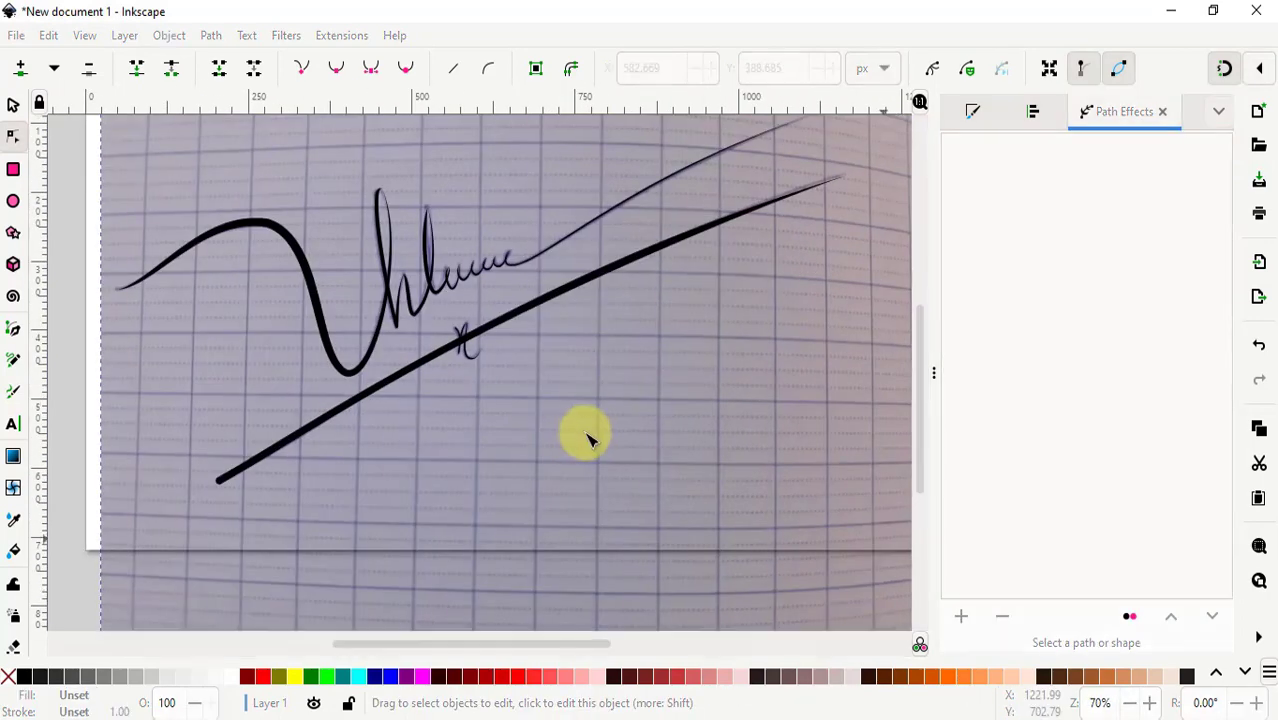
pyautogui.scroll(2, 585, 432)
pyautogui.scroll(-4, 585, 432)
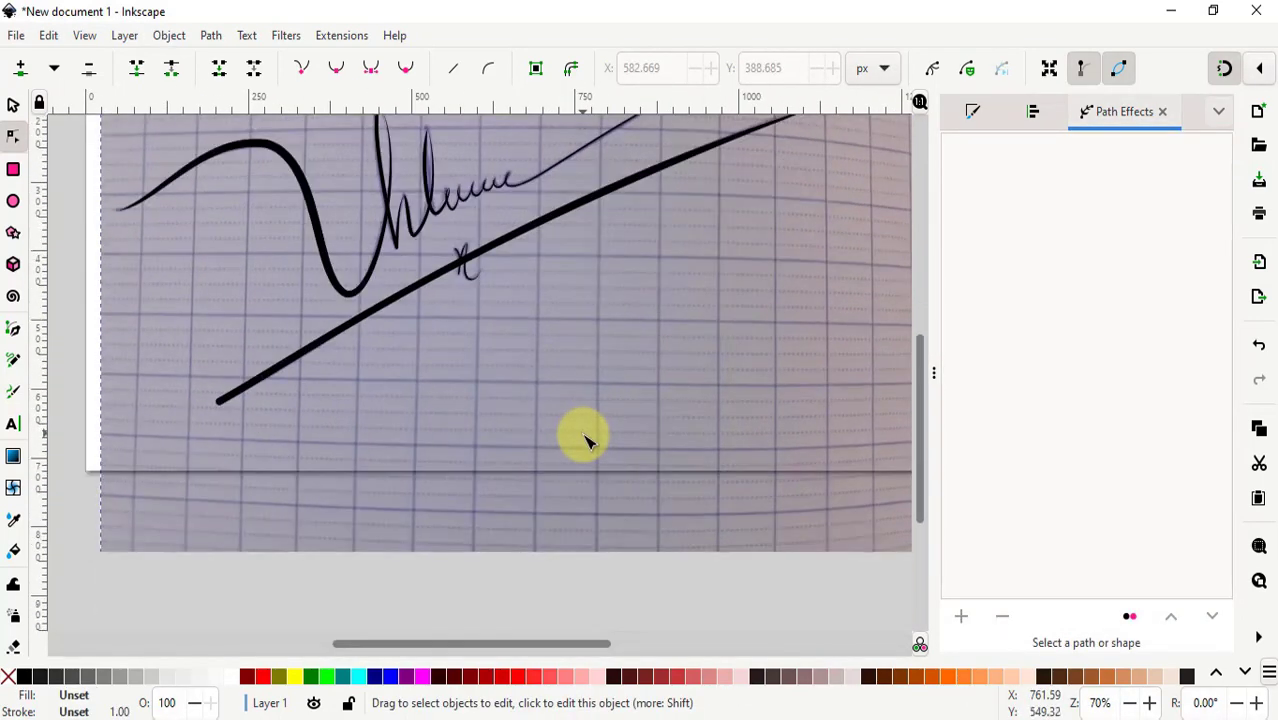
pyautogui.scroll(4, 520, 390)
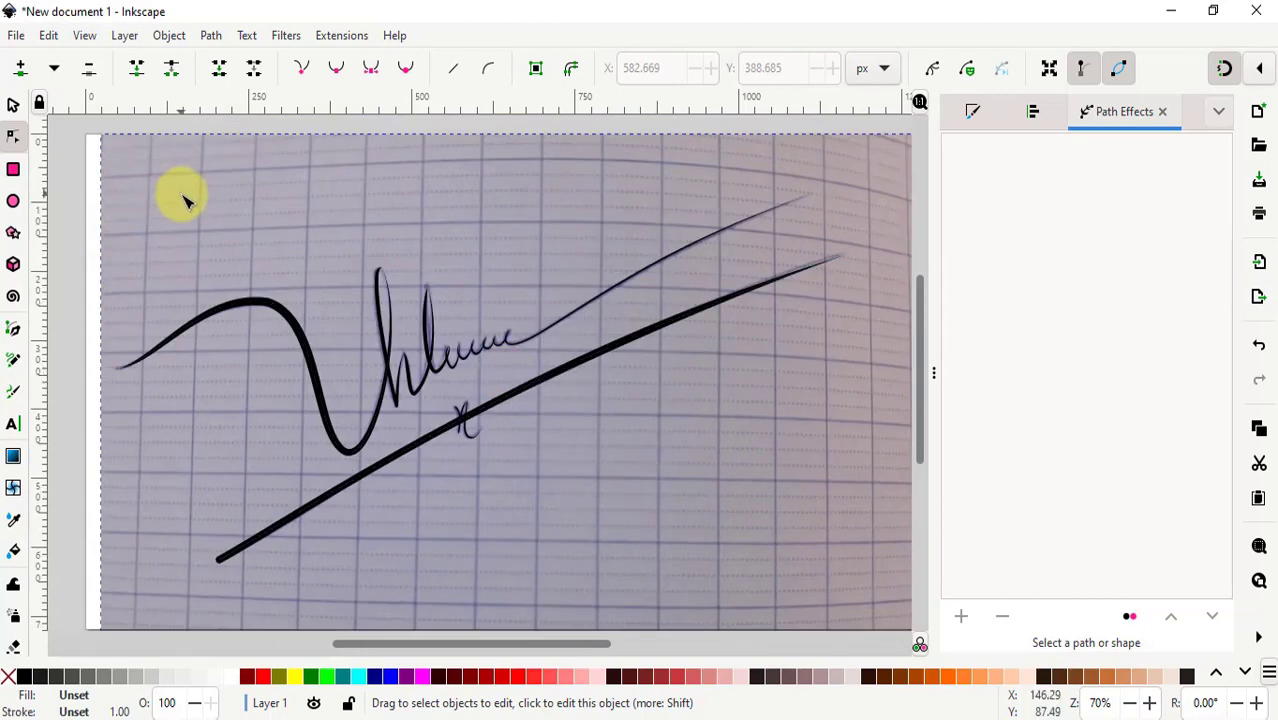
pyautogui.press('s')
pyautogui.scroll(-3, 520, 410)
pyautogui.click(520, 410)
pyautogui.press('Escape')
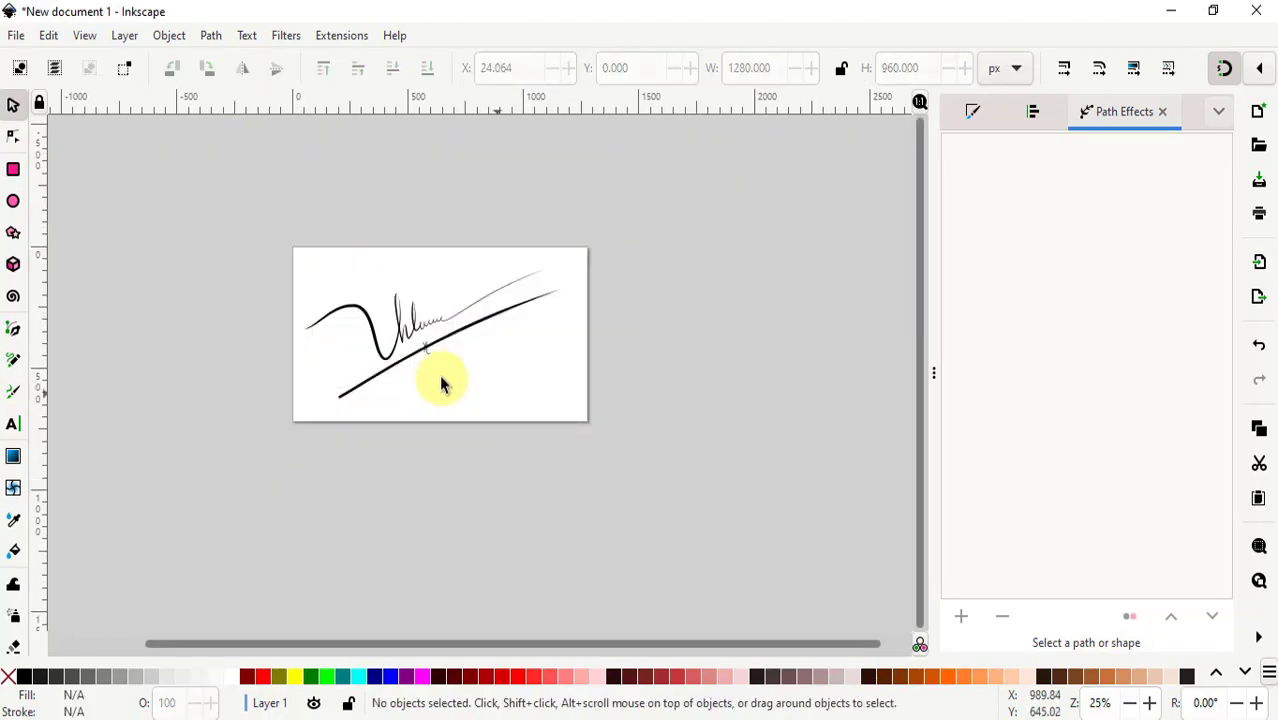
# Step: Group all 13 traced signature strokes, about 651 × 311 px, into one object
pyautogui.scroll(2, 437, 375)
pyautogui.scroll(2, 433, 370)
pyautogui.scroll(-2, 405, 339)
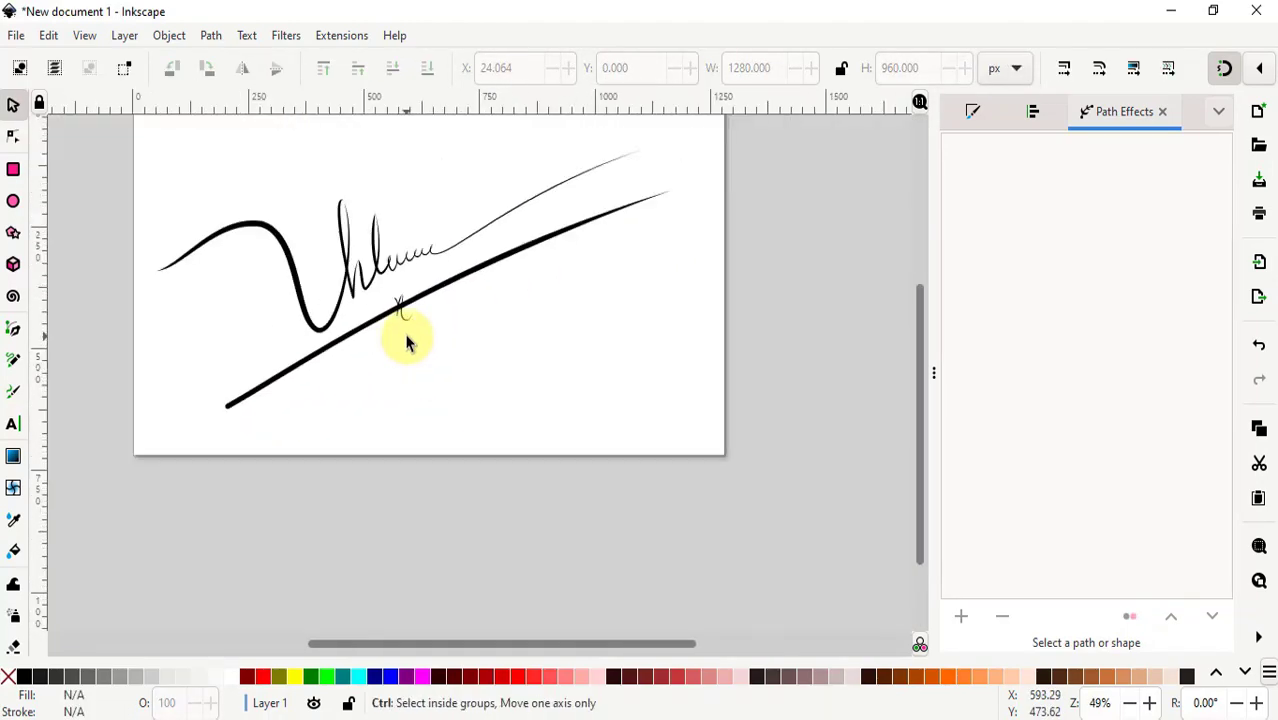
pyautogui.scroll(-1, 408, 342)
pyautogui.moveTo(246, 187)
pyautogui.mouseDown()
pyautogui.moveTo(615, 440)
pyautogui.moveTo(514, 352)
pyautogui.moveTo(528, 365)
pyautogui.mouseUp()
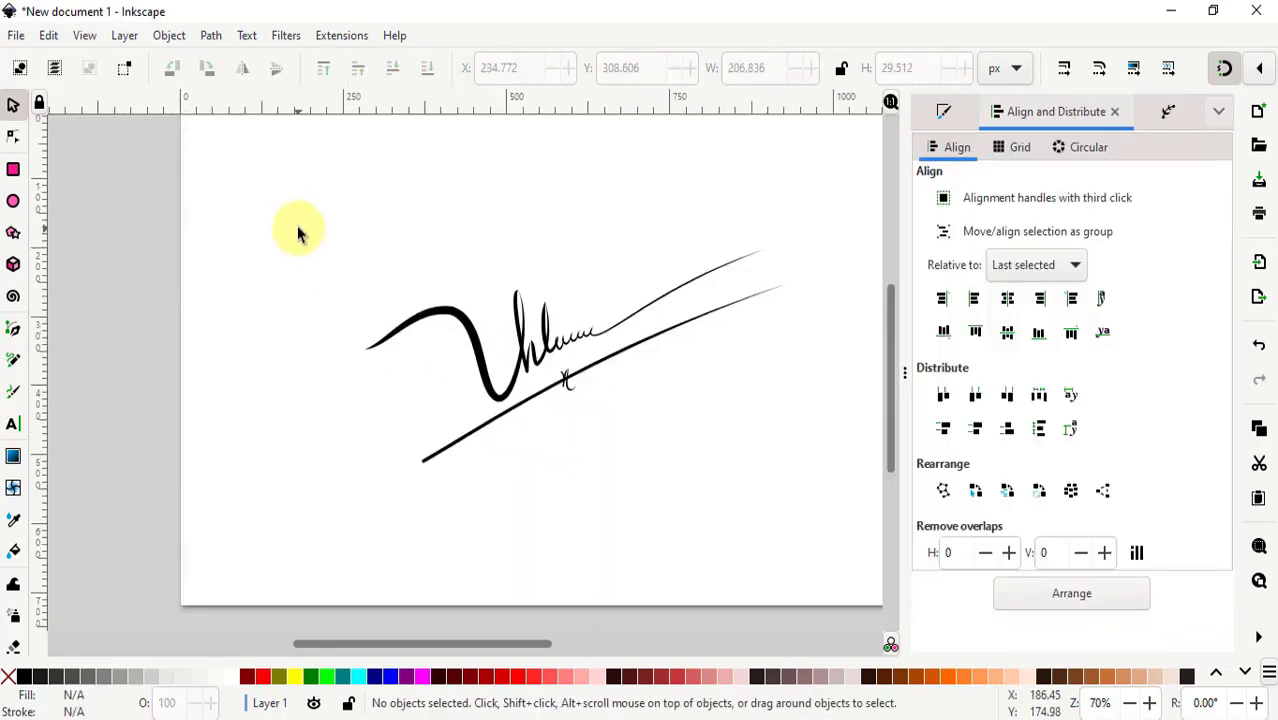
pyautogui.moveTo(297, 232); pyautogui.dragTo(835, 515)
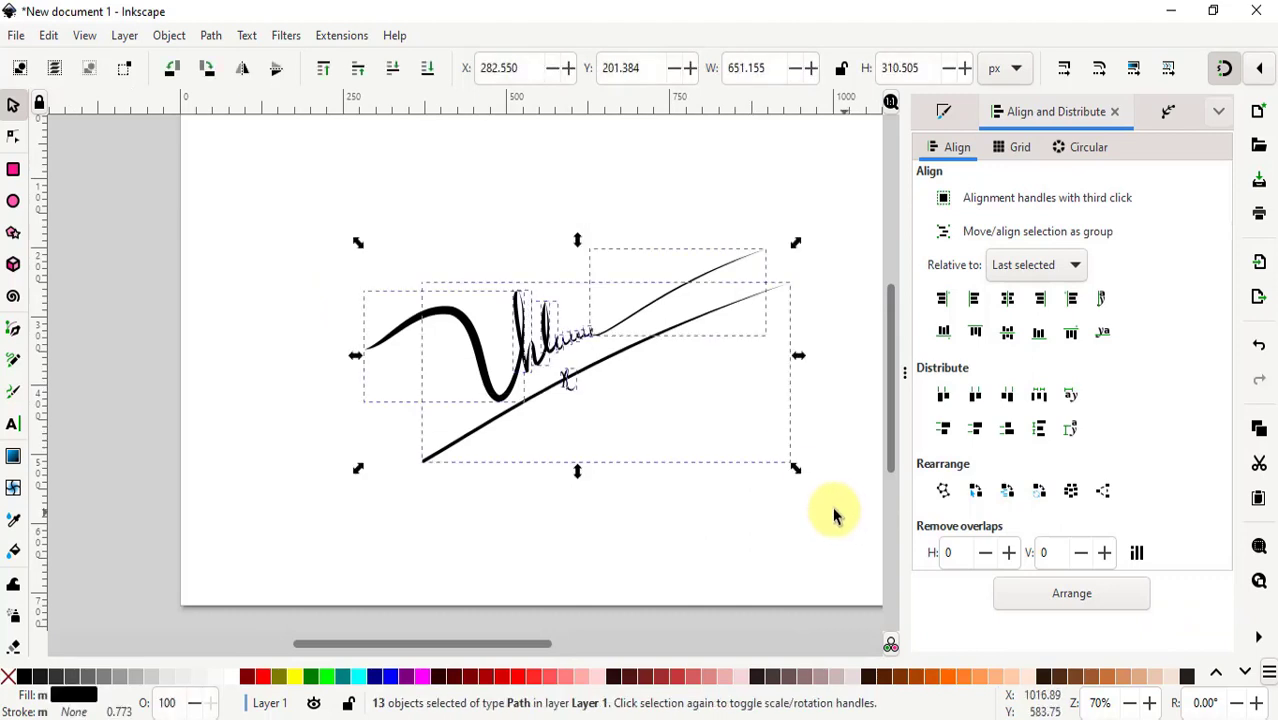
pyautogui.click(165, 37)
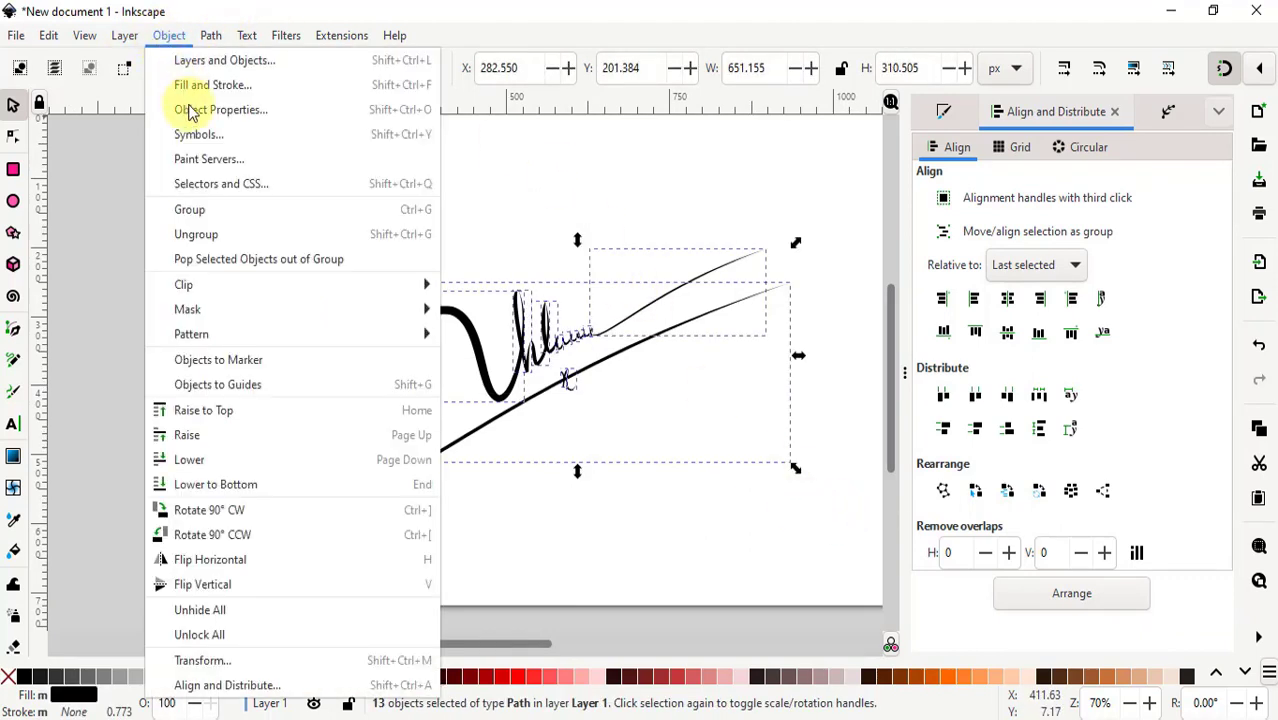
pyautogui.click(190, 212)
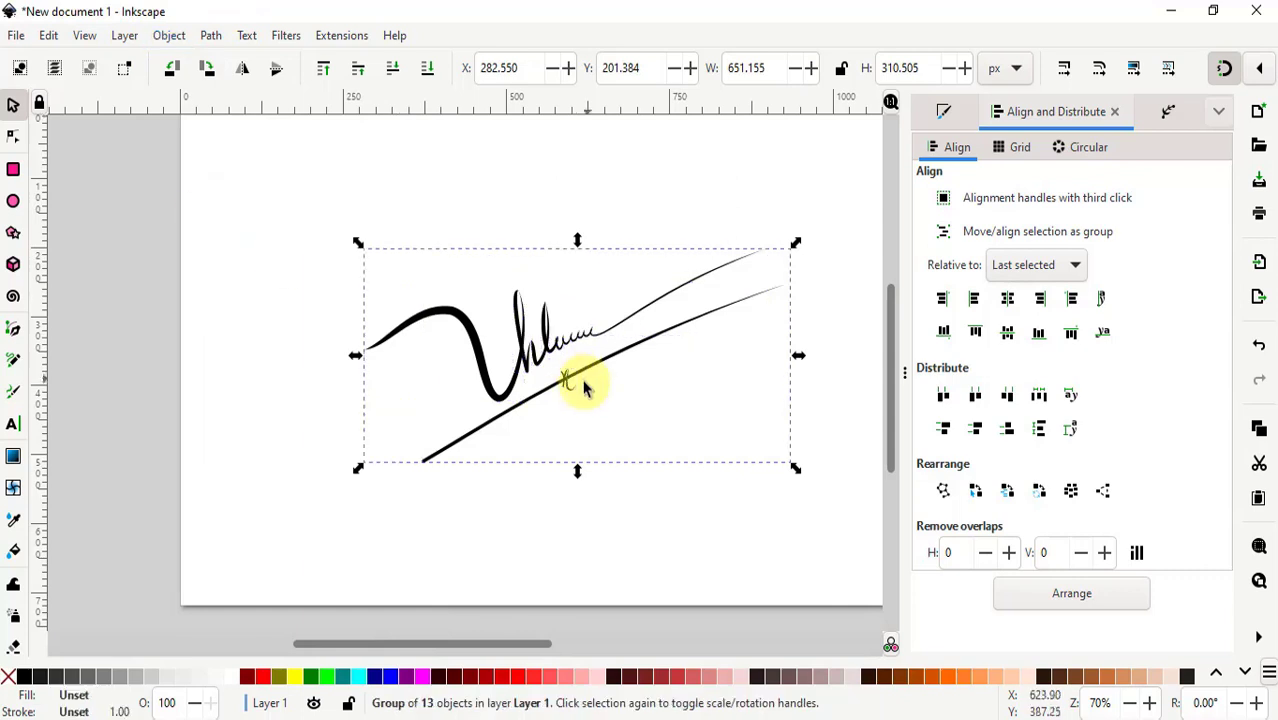
# Step: Draw a large circle over the signature with a black outline and no fill
pyautogui.click(165, 235)
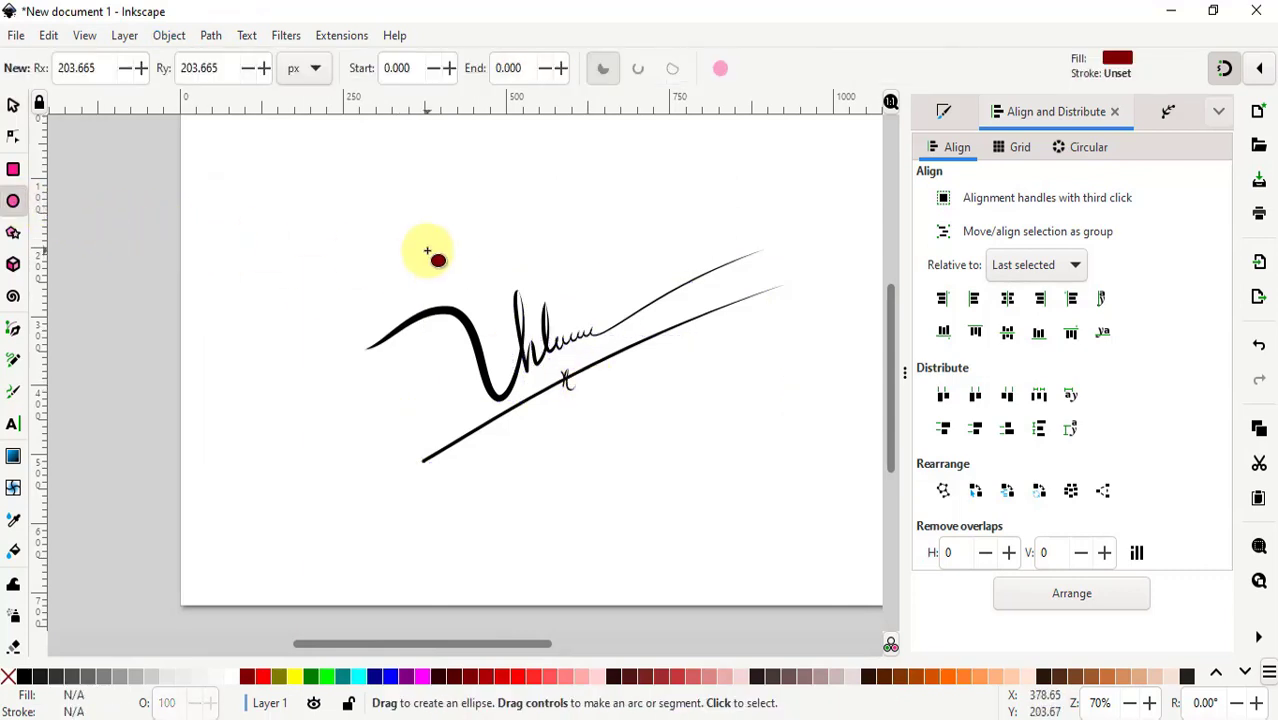
pyautogui.moveTo(418, 211); pyautogui.dragTo(618, 509)
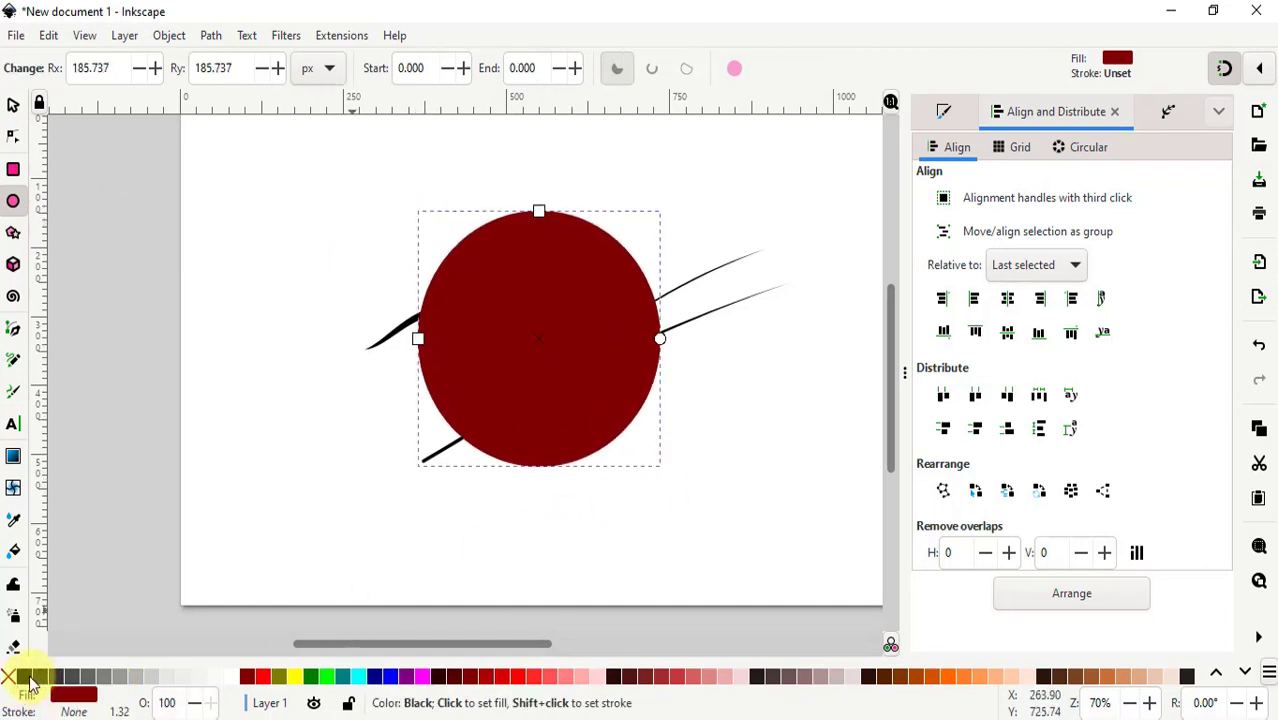
pyautogui.keyDown('shift'); pyautogui.click(30, 683); pyautogui.keyUp('shift')
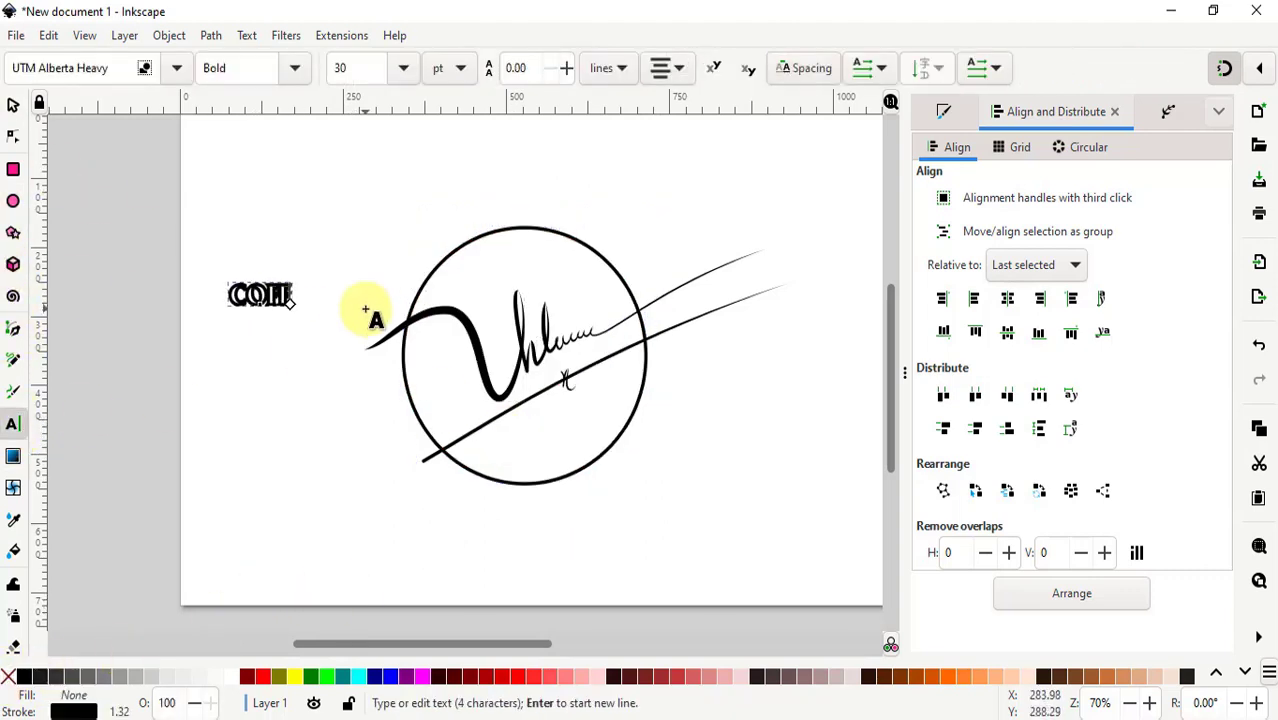
# Step: Make COFFEE dark red with no outline and widen its letter spacing
pyautogui.click(247, 678)
pyautogui.keyDown('shift'); pyautogui.click(8, 677); pyautogui.keyUp('shift')
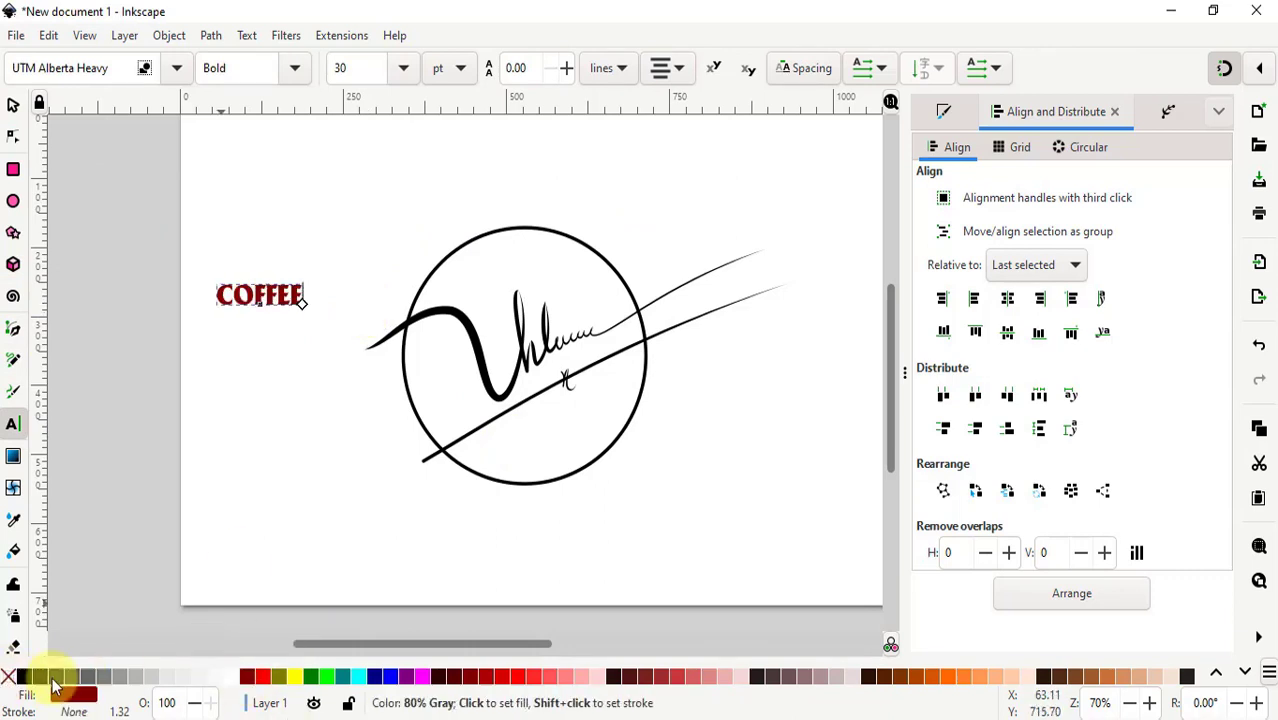
pyautogui.click(804, 68)
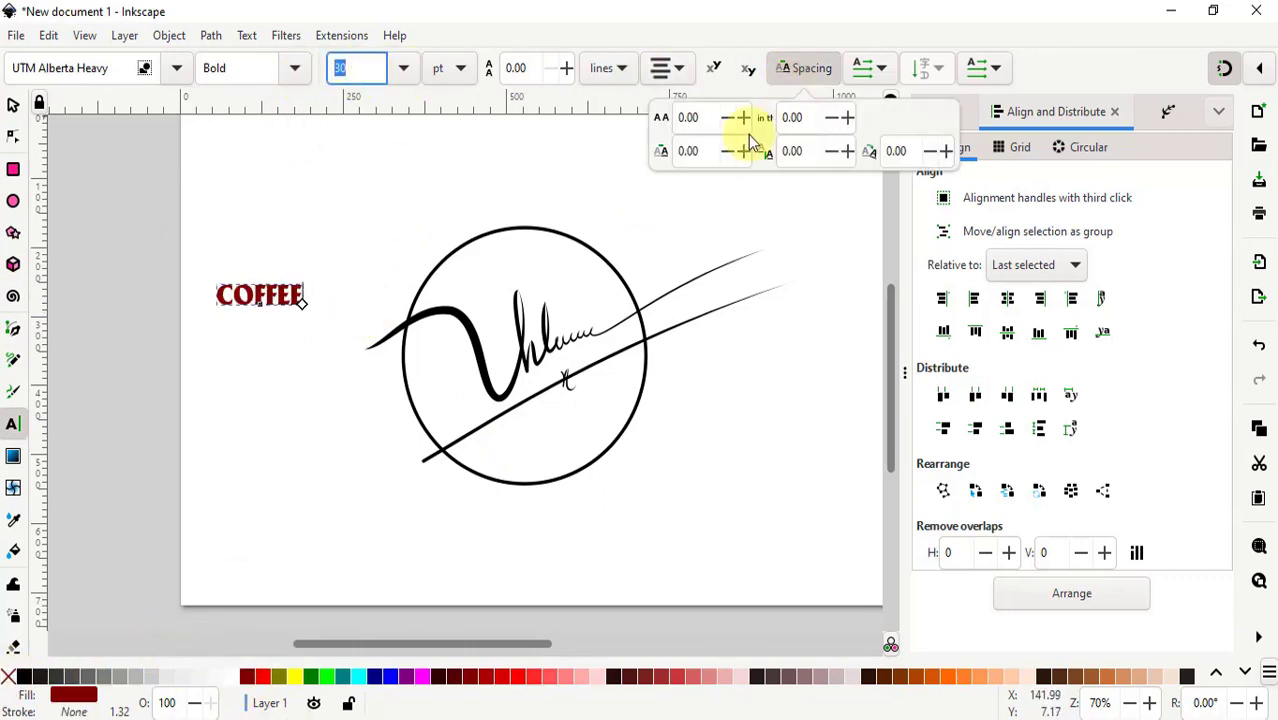
# Step: Put COFFEE on the circle's path so it runs down the left edge
pyautogui.click(13, 104)
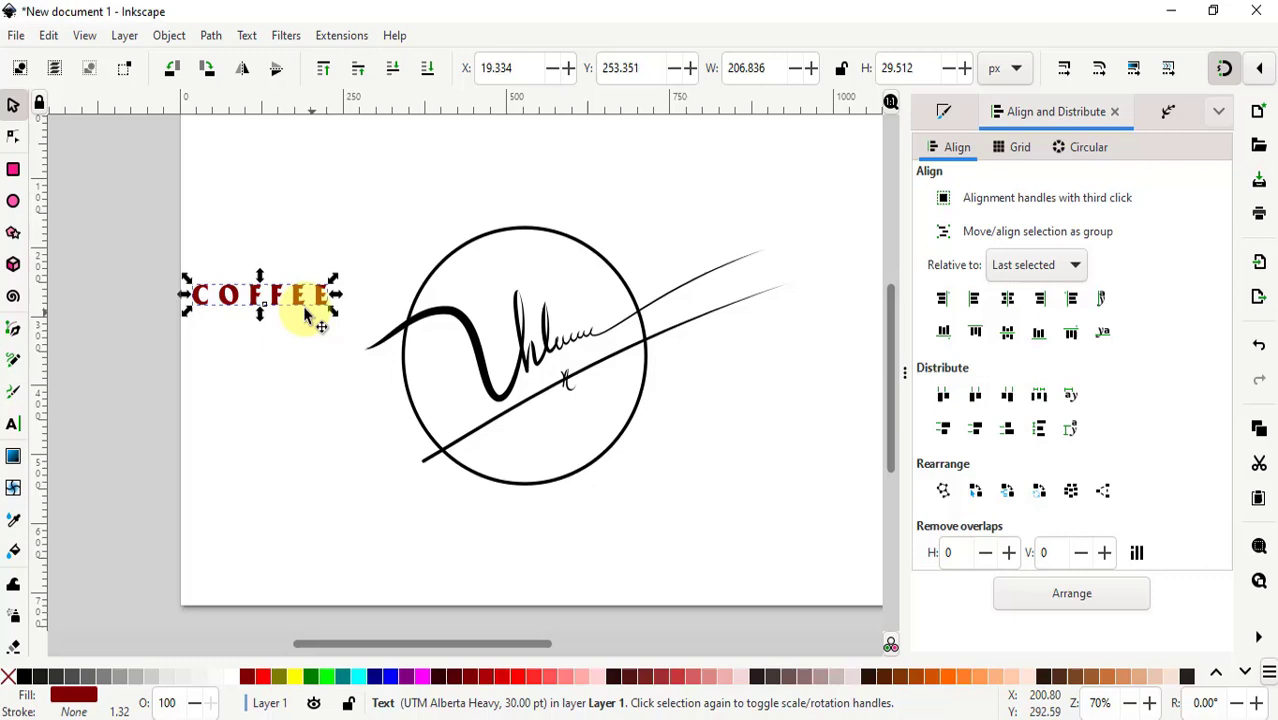
pyautogui.keyDown('shift'); pyautogui.click(418, 280); pyautogui.keyUp('shift')
pyautogui.click(247, 35)
pyautogui.click(300, 134)
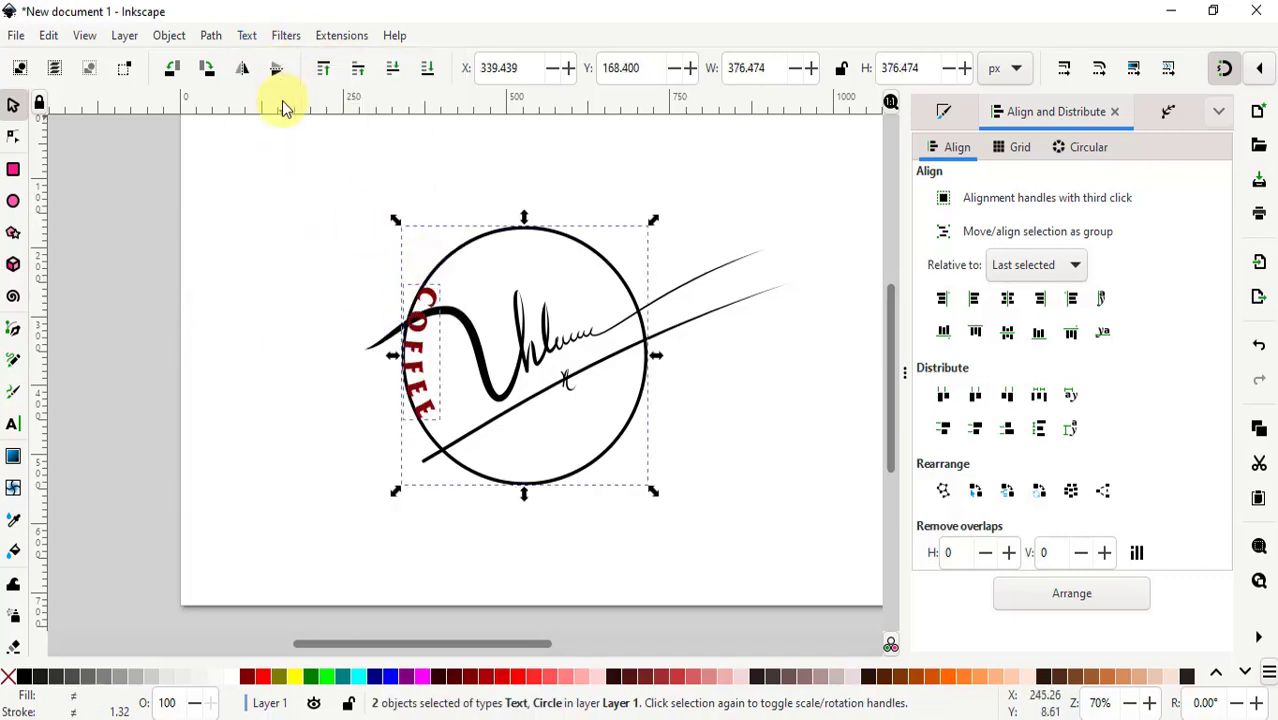
# Step: Set COFFEE's rotation centre to the circle centre and move the signature up-right out of the circle
pyautogui.click(297, 322)
pyautogui.click(414, 357)
pyautogui.moveTo(421, 353); pyautogui.dragTo(537, 350)
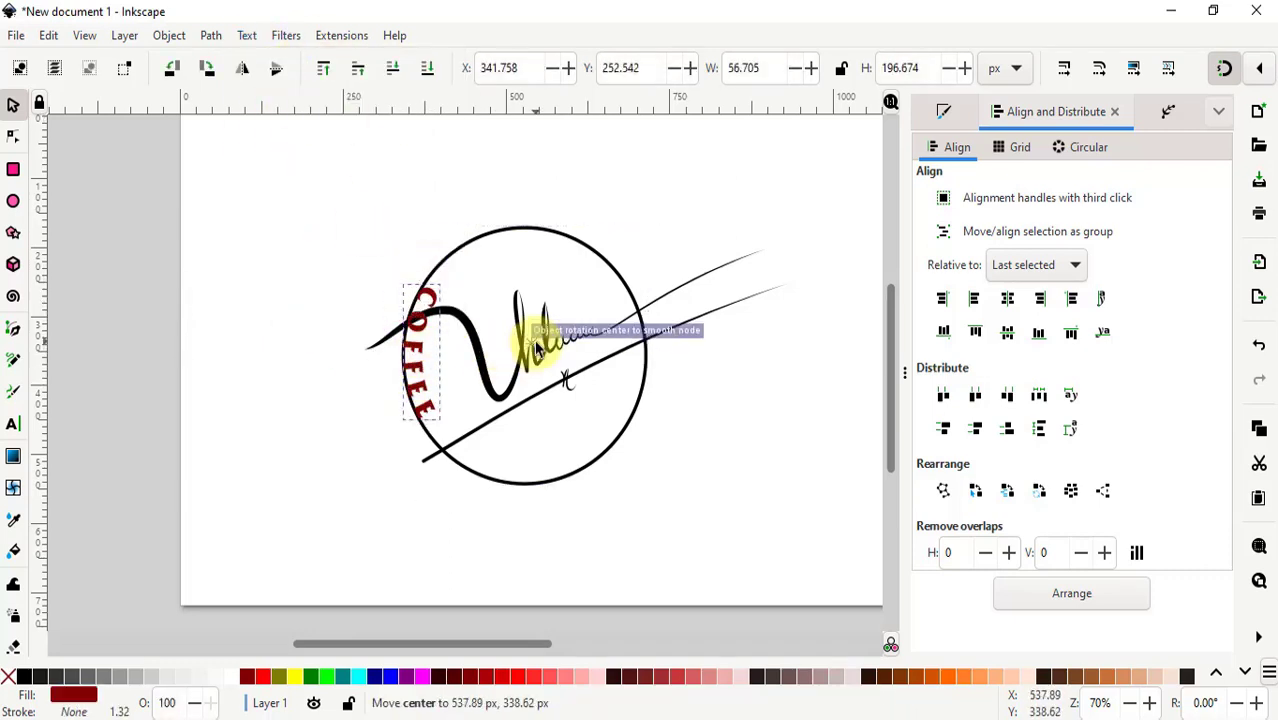
pyautogui.click(607, 265)
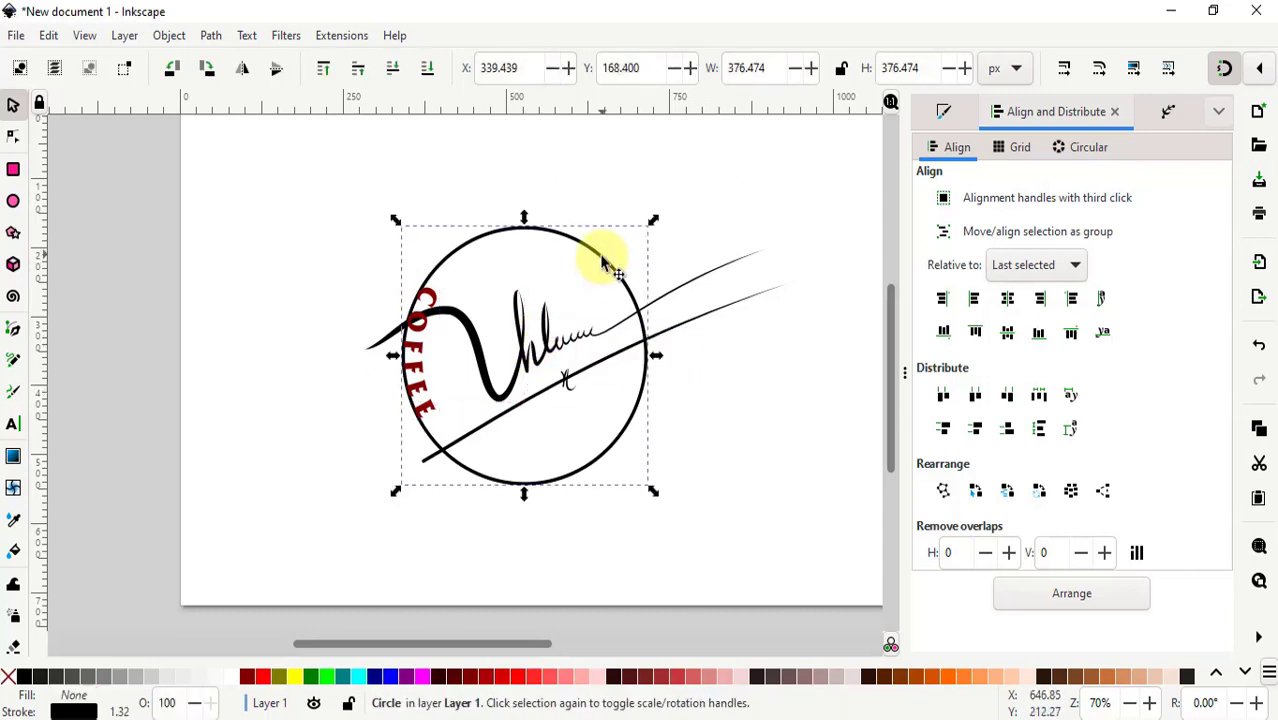
pyautogui.click(420, 360)
pyautogui.moveTo(421, 352); pyautogui.dragTo(522, 362)
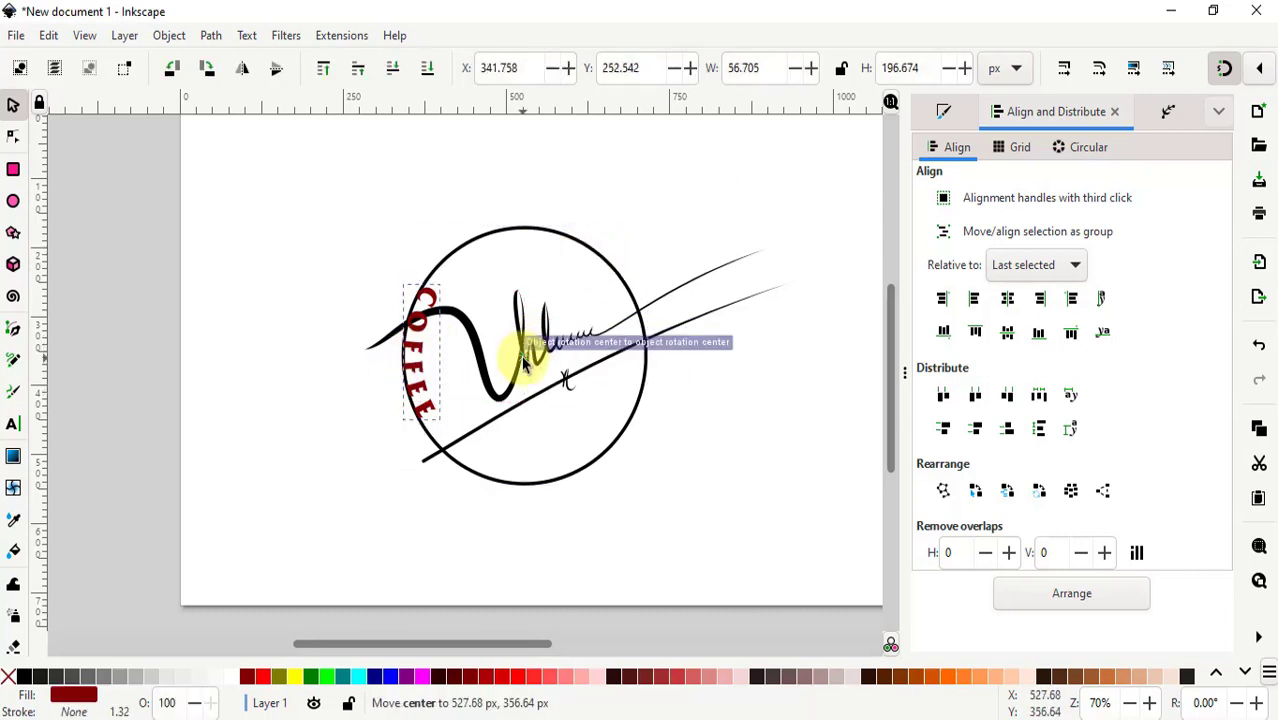
pyautogui.moveTo(400, 278); pyautogui.dragTo(418, 485)
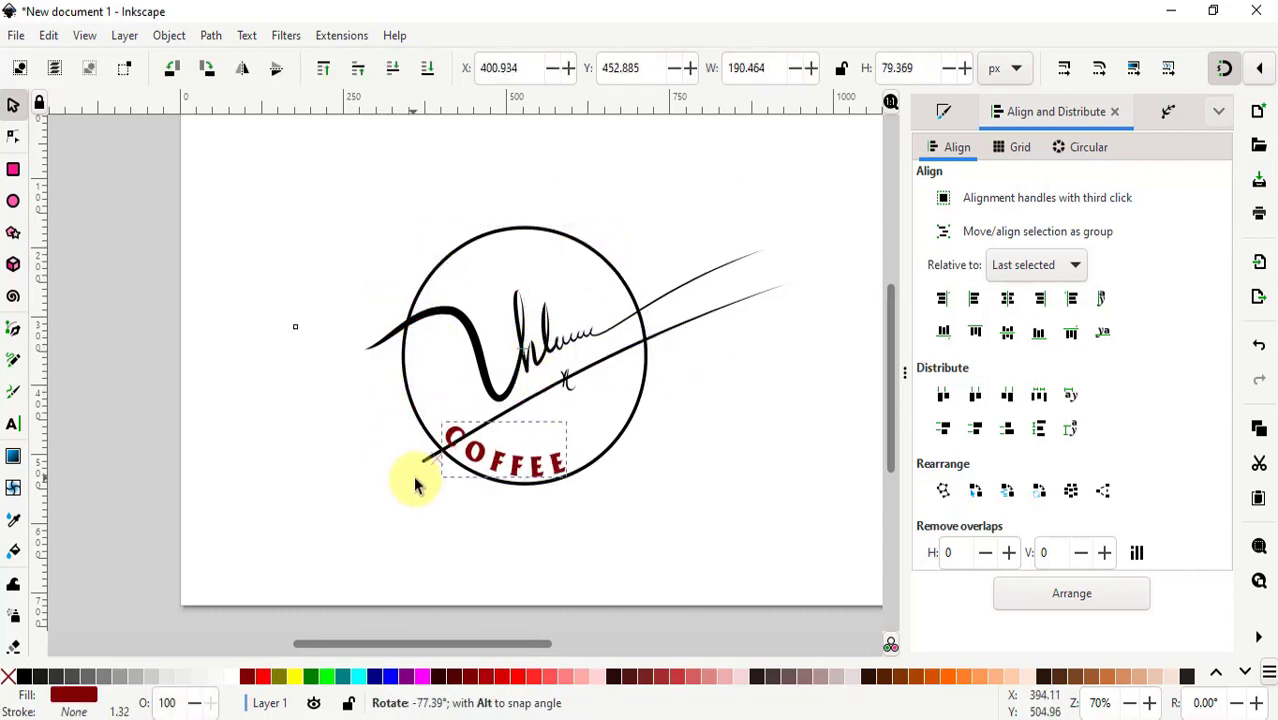
pyautogui.hotkey('ctrl', 'z')
pyautogui.click(684, 428)
pyautogui.moveTo(622, 320); pyautogui.dragTo(837, 165)
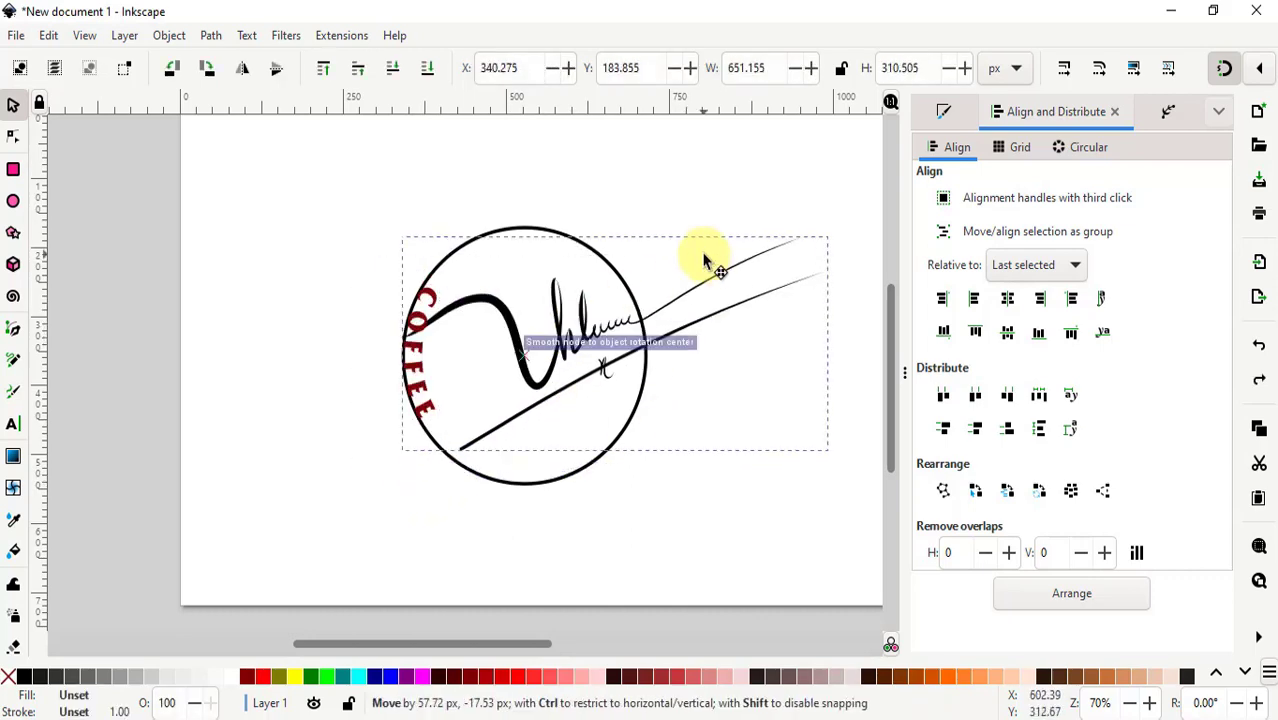
# Step: Rotate COFFEE about 93° so it curves along the circle's bottom
pyautogui.click(428, 371)
pyautogui.click(428, 371)
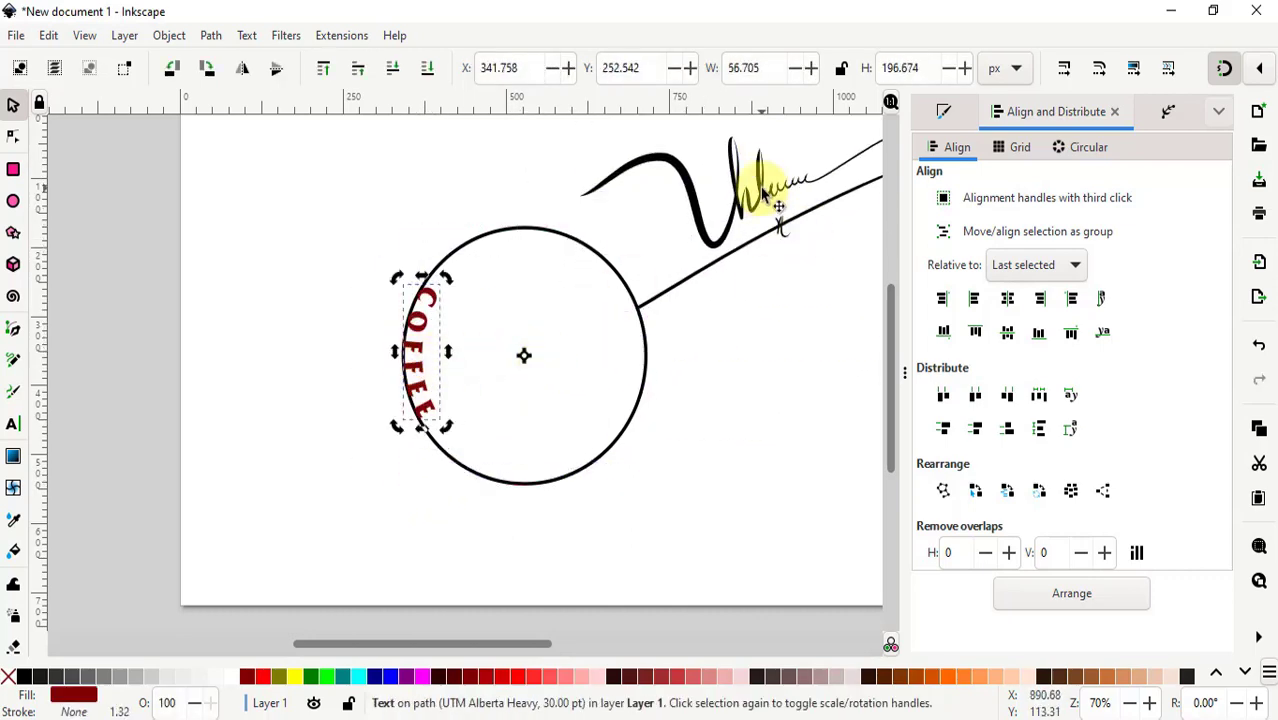
pyautogui.press('Escape')
pyautogui.click(407, 313)
pyautogui.click(407, 313)
pyautogui.moveTo(405, 281); pyautogui.dragTo(422, 522)
pyautogui.keyDown('shift'); pyautogui.click(644, 387); pyautogui.keyUp('shift')
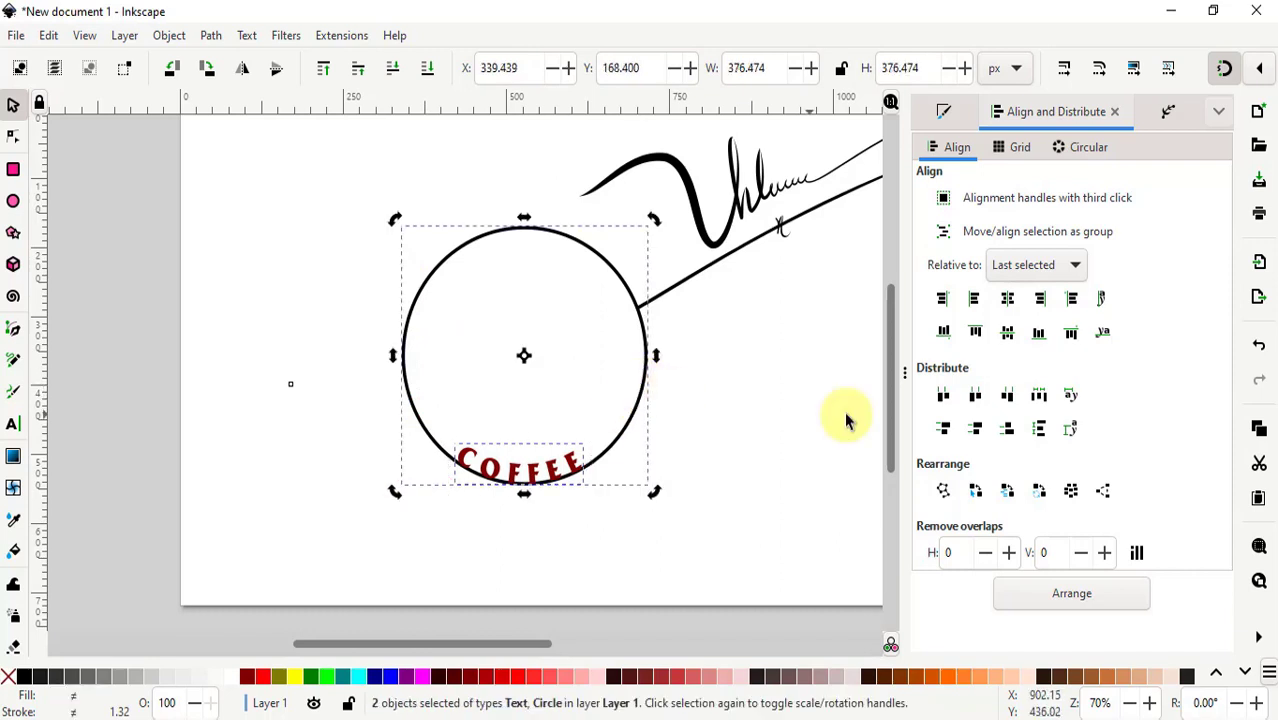
pyautogui.click(743, 462)
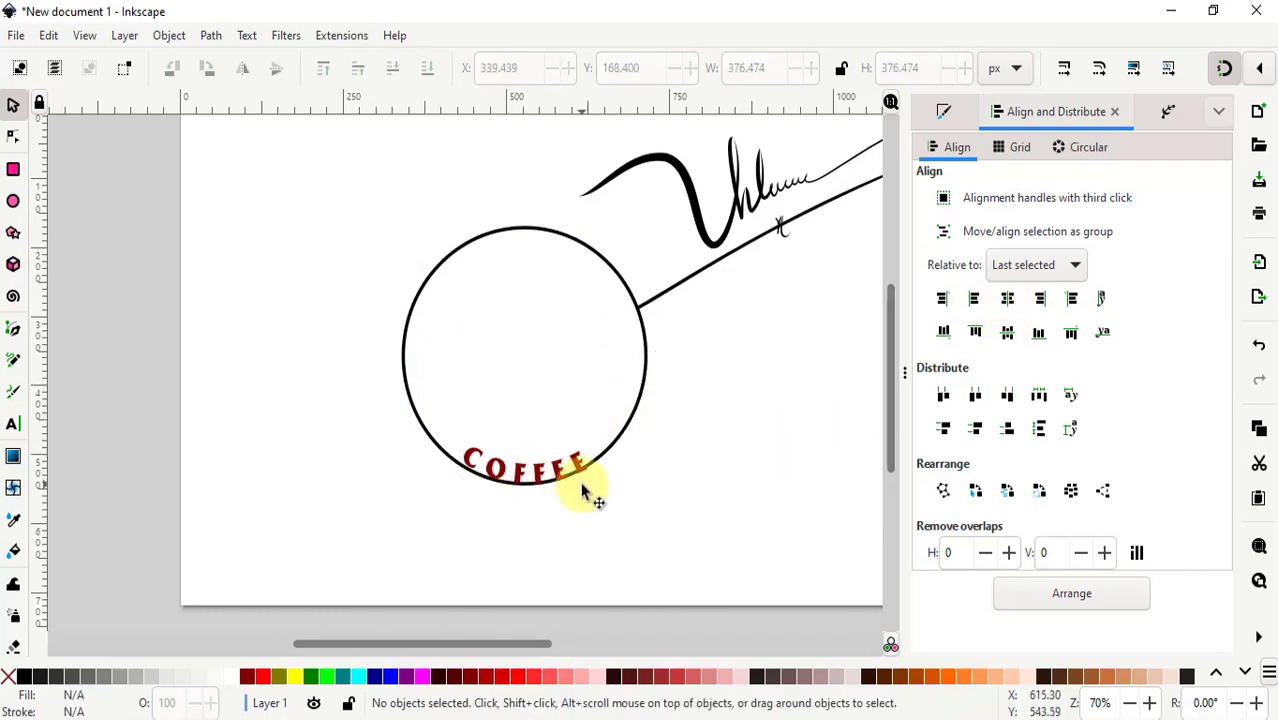
pyautogui.click(583, 486)
pyautogui.keyDown('shift'); pyautogui.click(645, 405); pyautogui.keyUp('shift')
pyautogui.click(781, 410)
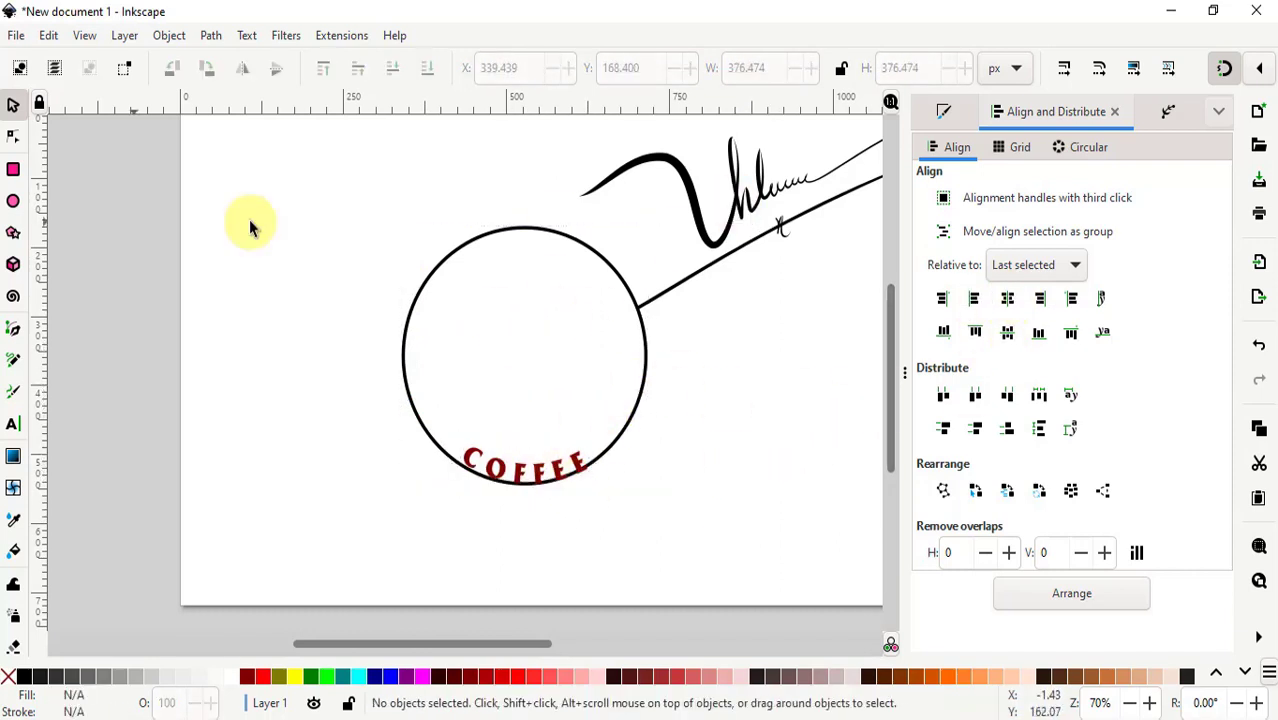
pyautogui.click(530, 462)
# Step: Enlarge a copy of the circle into a slightly larger 399.422 px outer ring
pyautogui.click(211, 35)
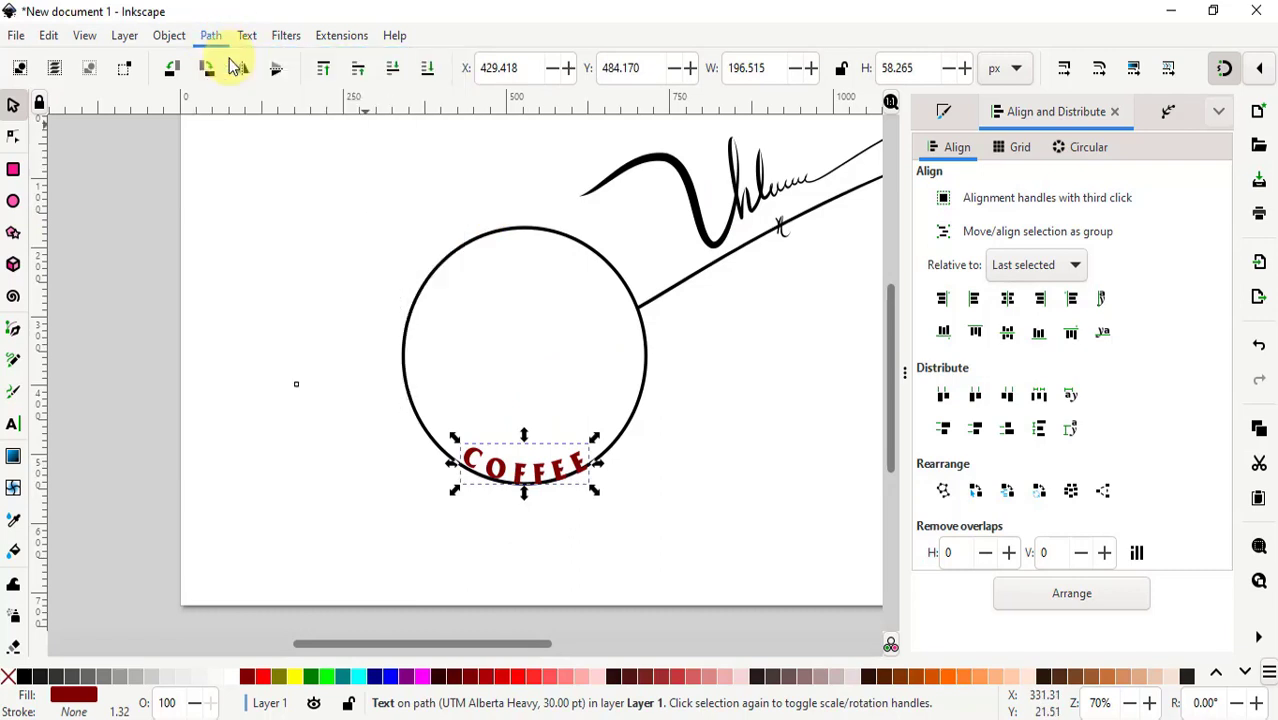
pyautogui.click(625, 435)
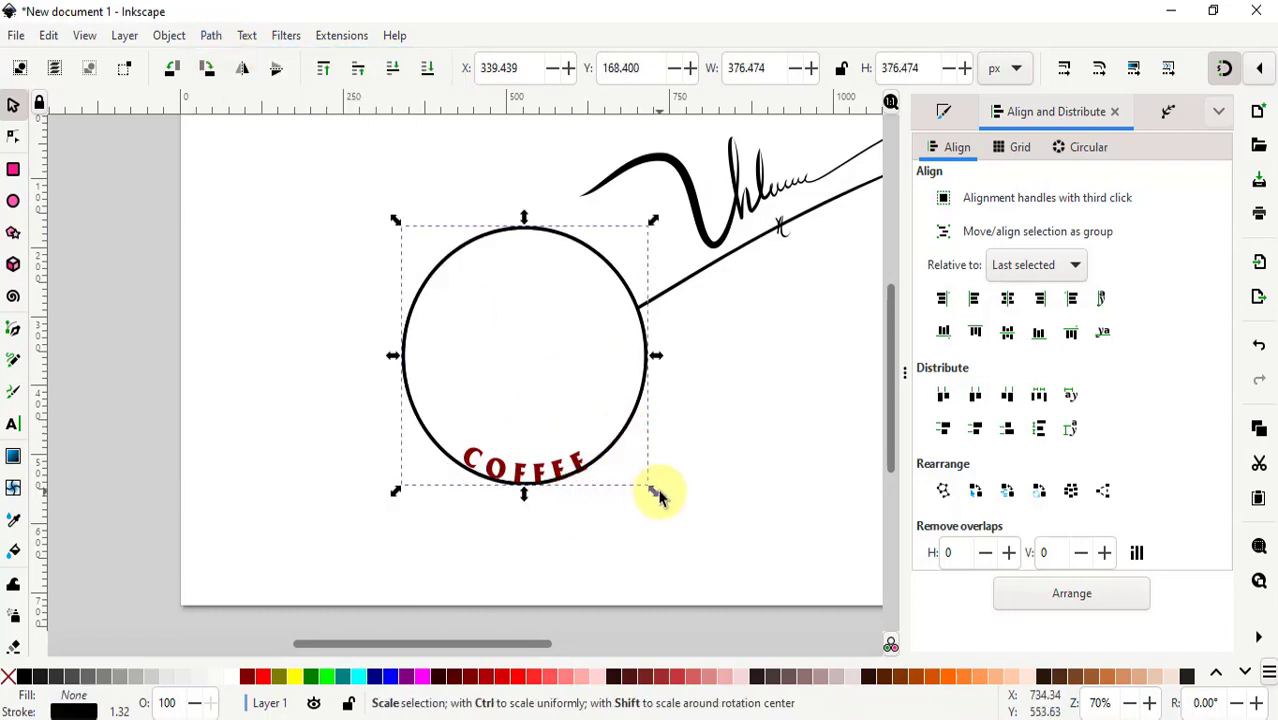
pyautogui.moveTo(655, 492); pyautogui.dragTo(662, 505)
pyautogui.click(711, 397)
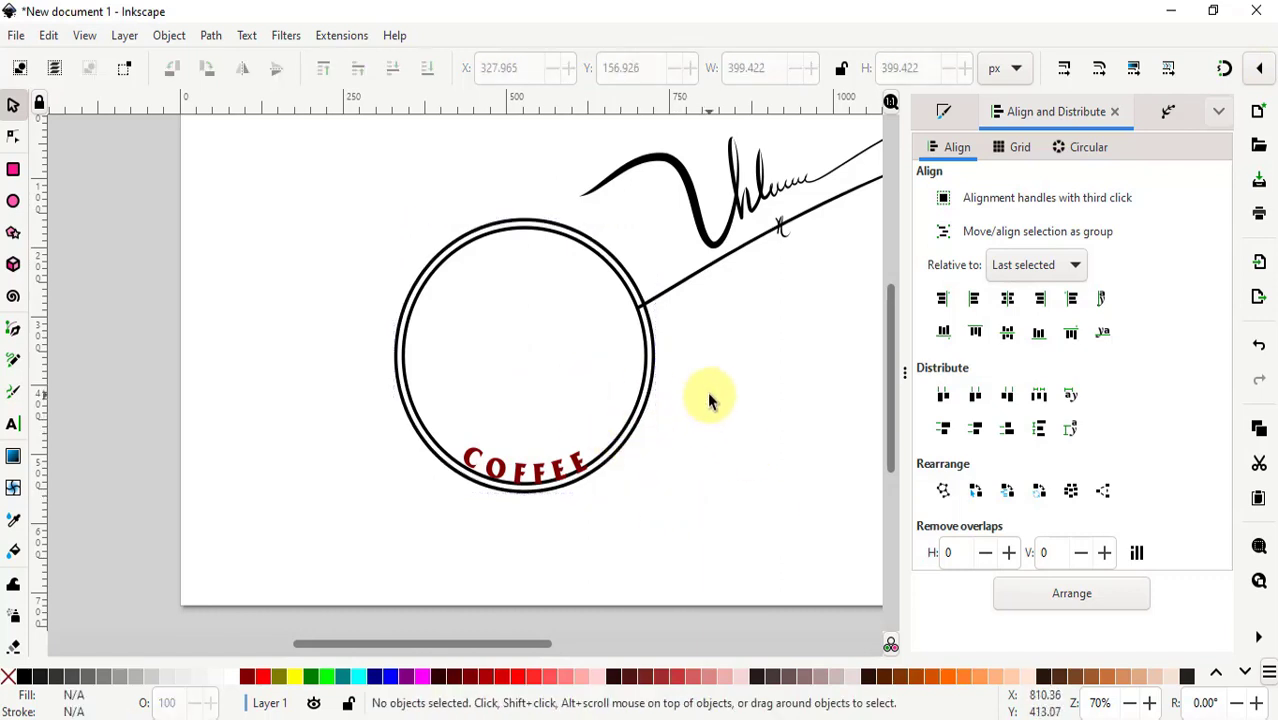
pyautogui.click(524, 222)
pyautogui.click(292, 303)
# Step: Add widely spaced LY NHI TV text and put it on the inner circle's path
pyautogui.click(13, 428)
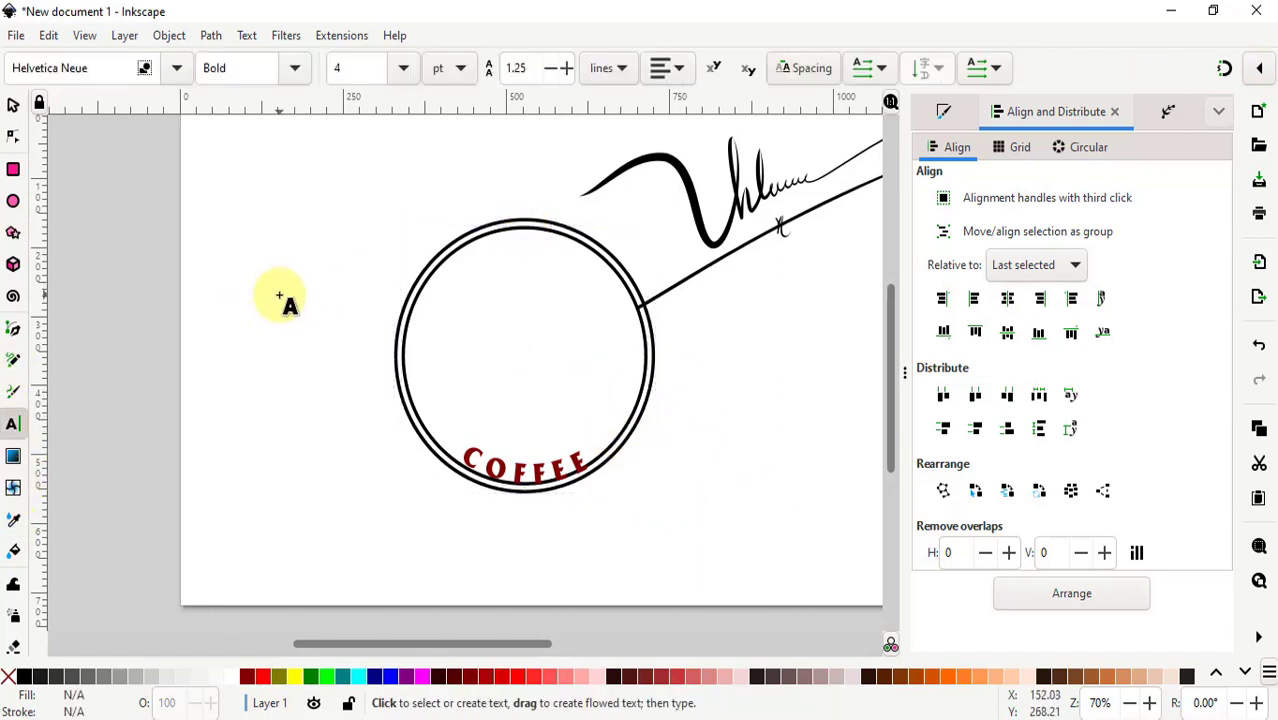
pyautogui.press('F1')
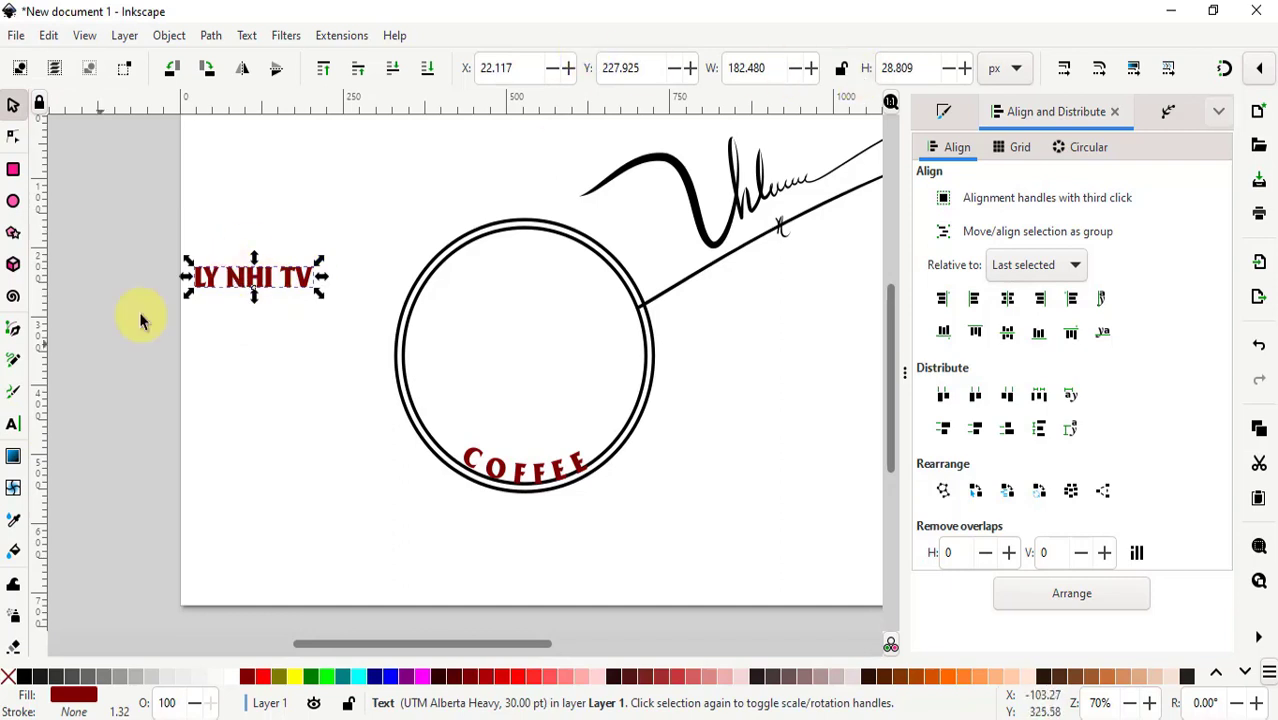
pyautogui.press('F8')
pyautogui.click(805, 67)
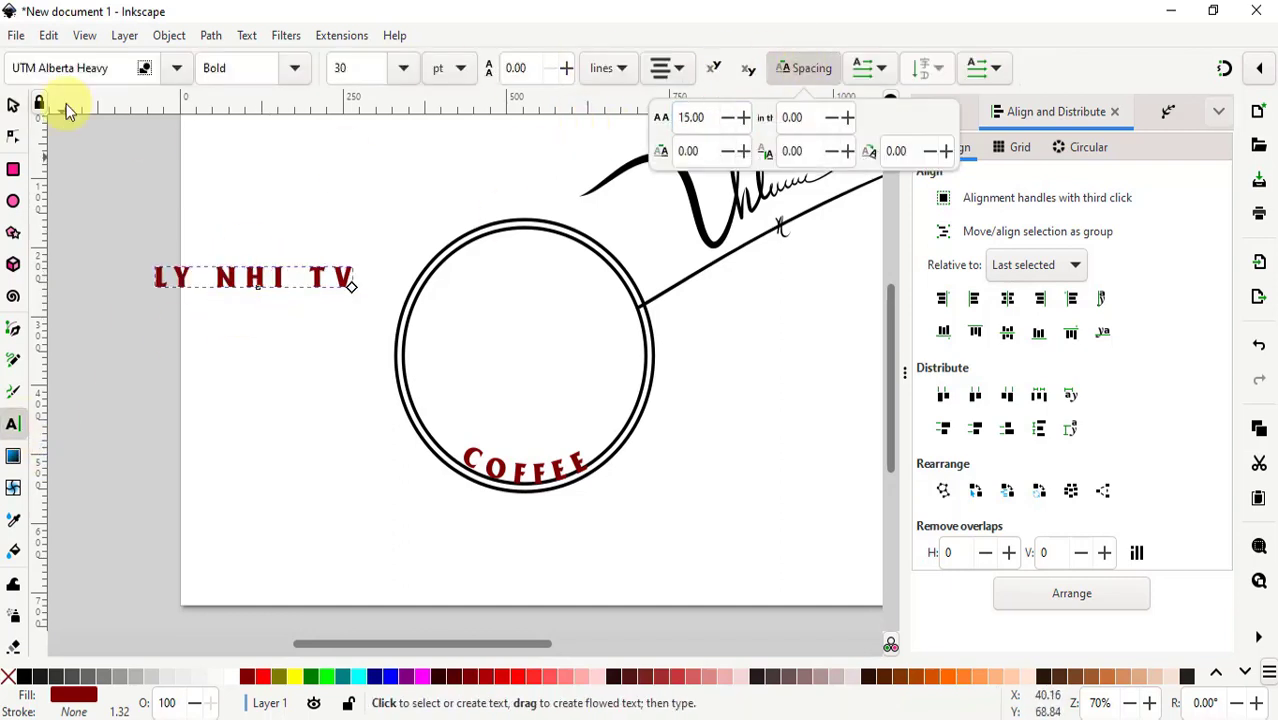
pyautogui.click(13, 104)
pyautogui.keyDown('shift'); pyautogui.click(462, 268); pyautogui.keyUp('shift')
pyautogui.click(246, 35)
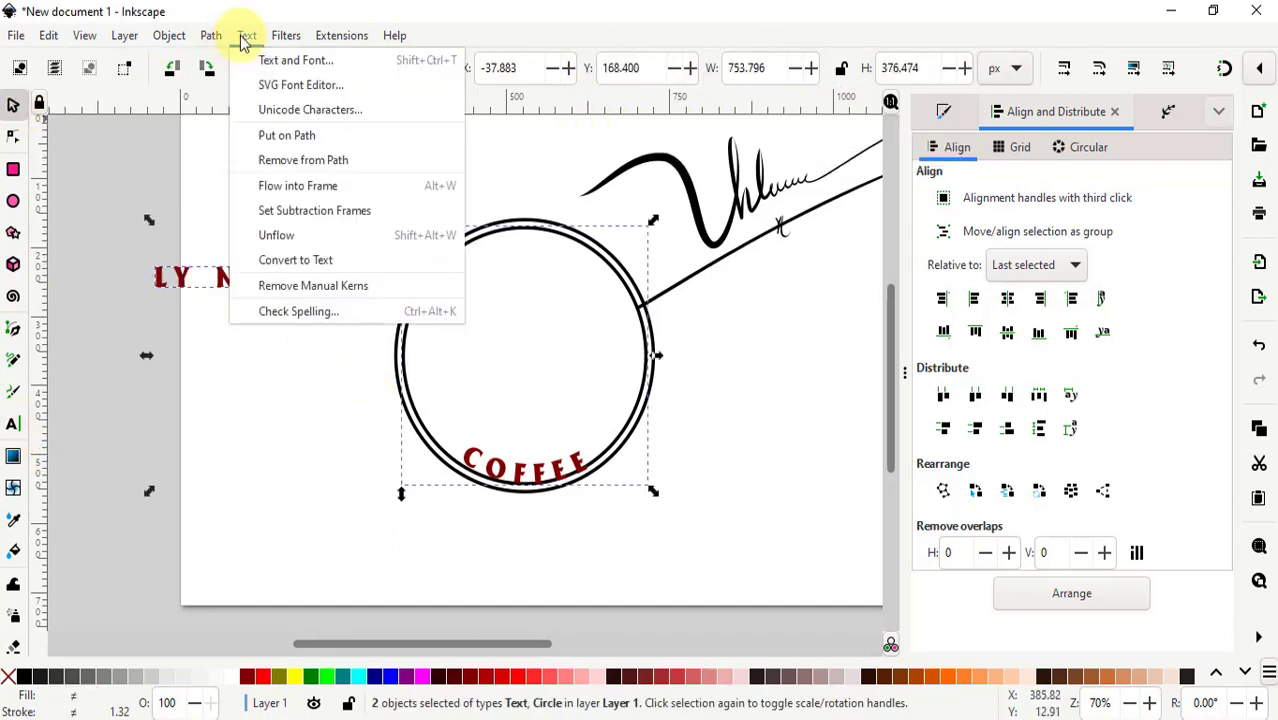
pyautogui.click(285, 131)
# Step: Flip LY NHI TV and rotate it about the circle centre to the top
pyautogui.press('Escape')
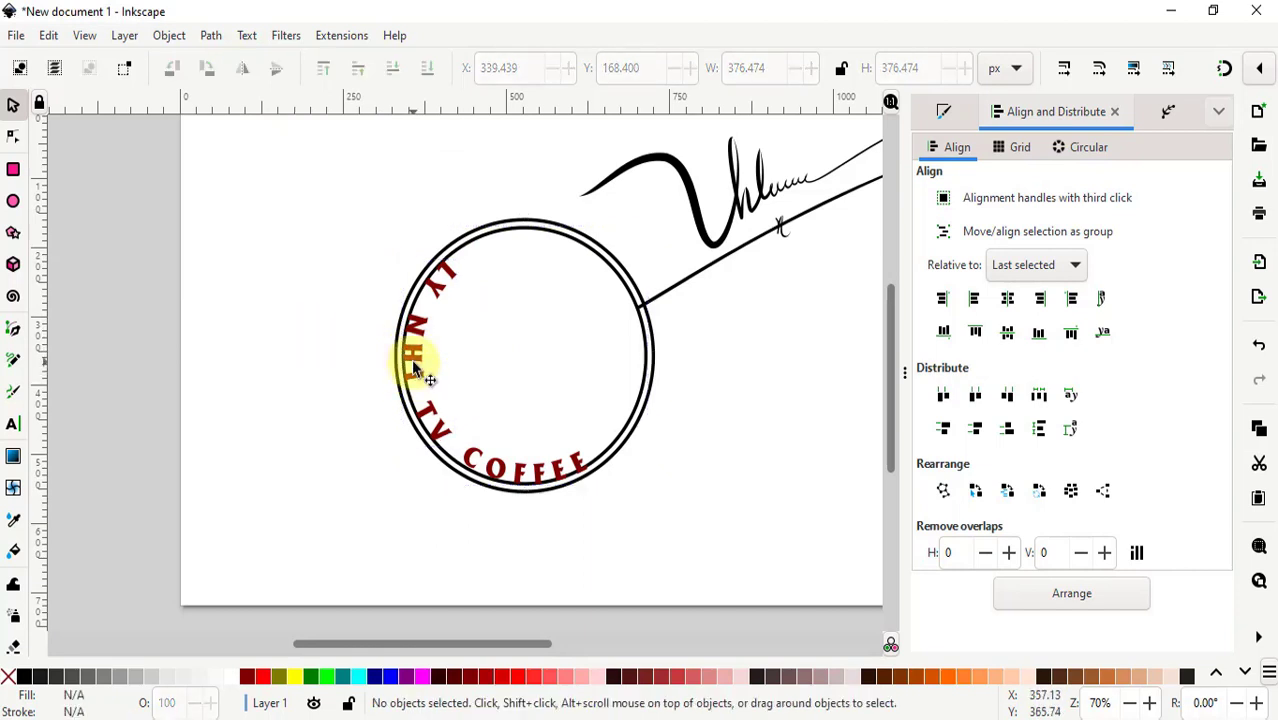
pyautogui.click(413, 368)
pyautogui.keyDown('shift'); pyautogui.click(496, 245); pyautogui.keyUp('shift')
pyautogui.click(277, 72)
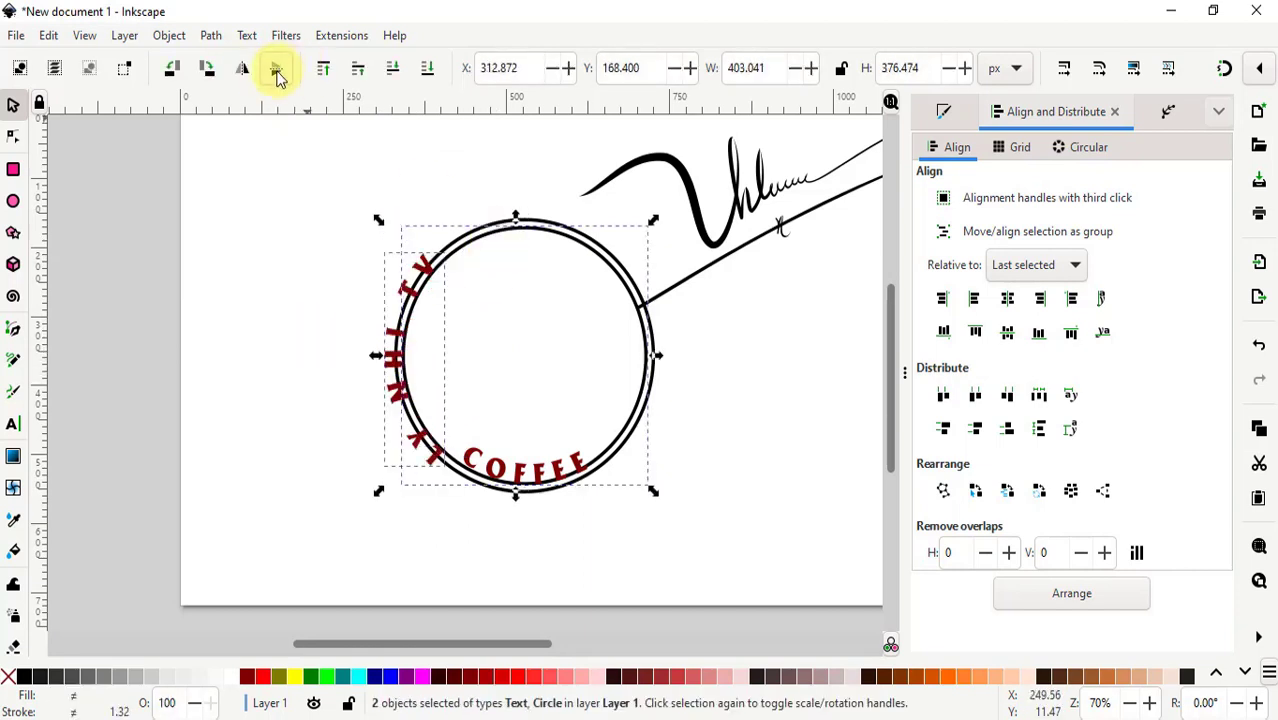
pyautogui.press('Escape')
pyautogui.click(414, 363)
pyautogui.click(414, 363)
pyautogui.moveTo(414, 360); pyautogui.dragTo(541, 360)
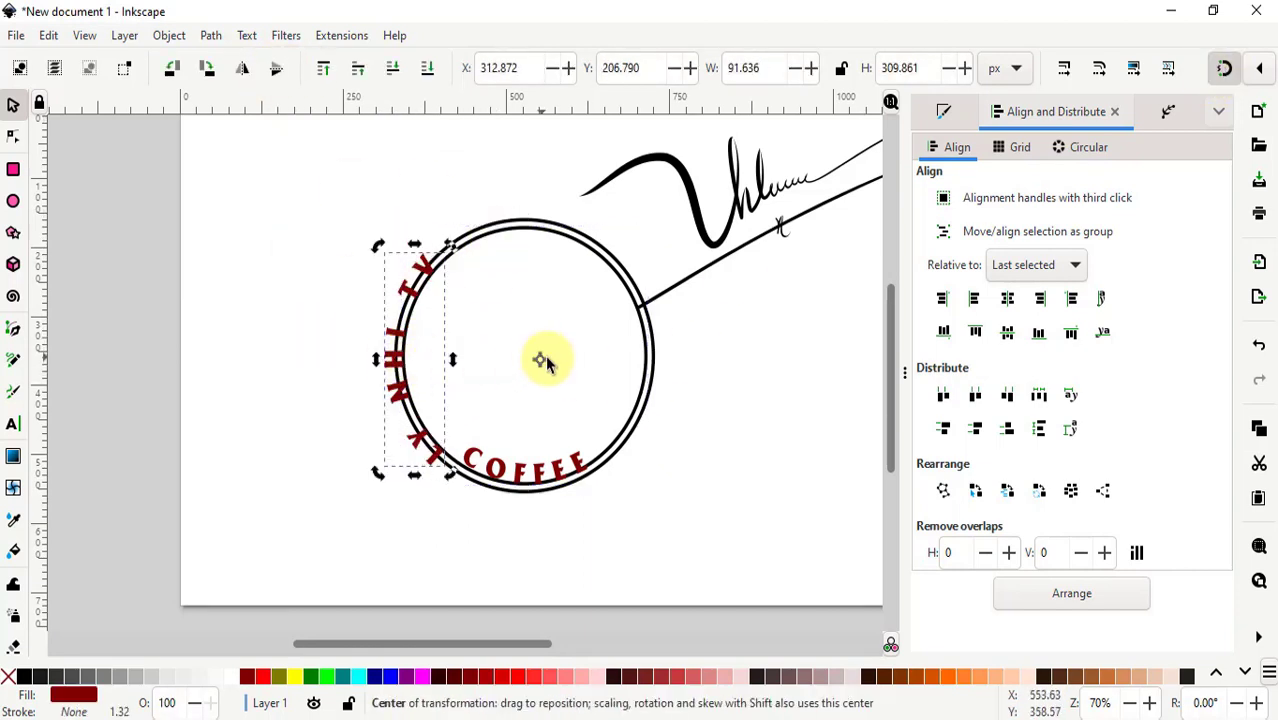
pyautogui.moveTo(378, 246); pyautogui.dragTo(592, 248)
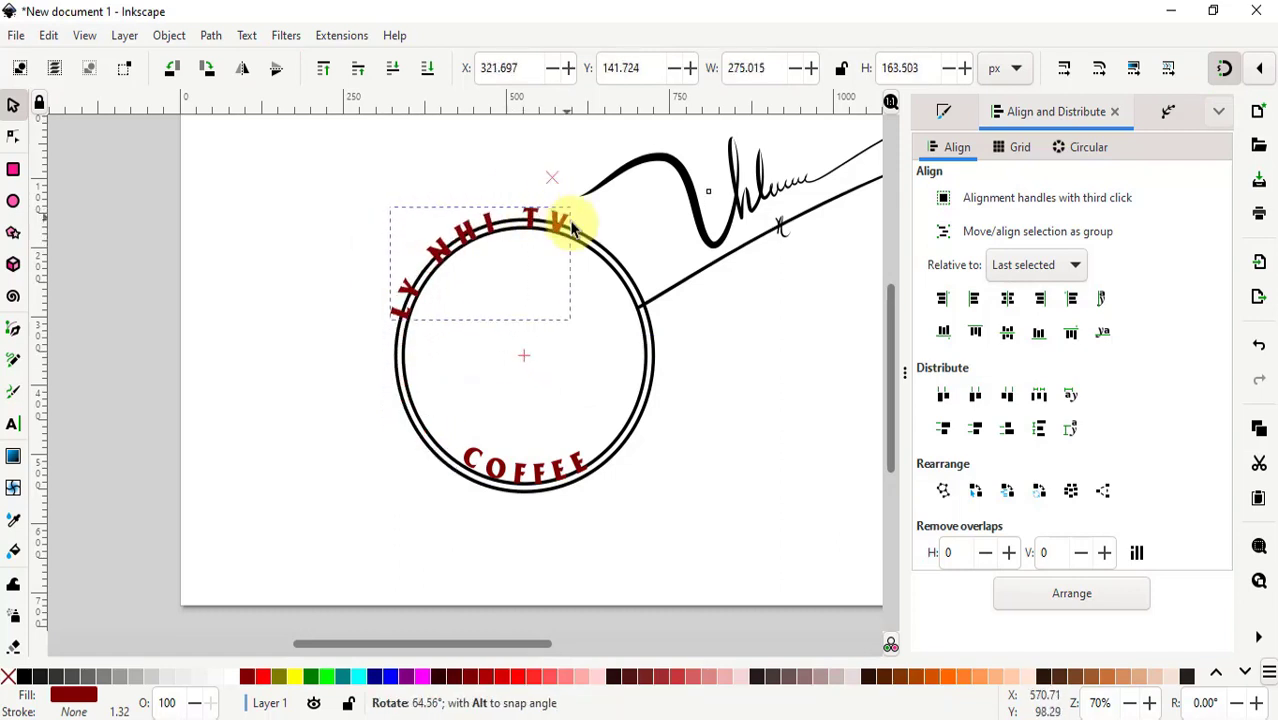
pyautogui.keyDown('shift'); pyautogui.click(635, 335); pyautogui.keyUp('shift')
pyautogui.click(737, 352)
# Step: Move the signature back inside the circle, centre it vertically, and shrink it to fit
pyautogui.moveTo(755, 190); pyautogui.dragTo(521, 352)
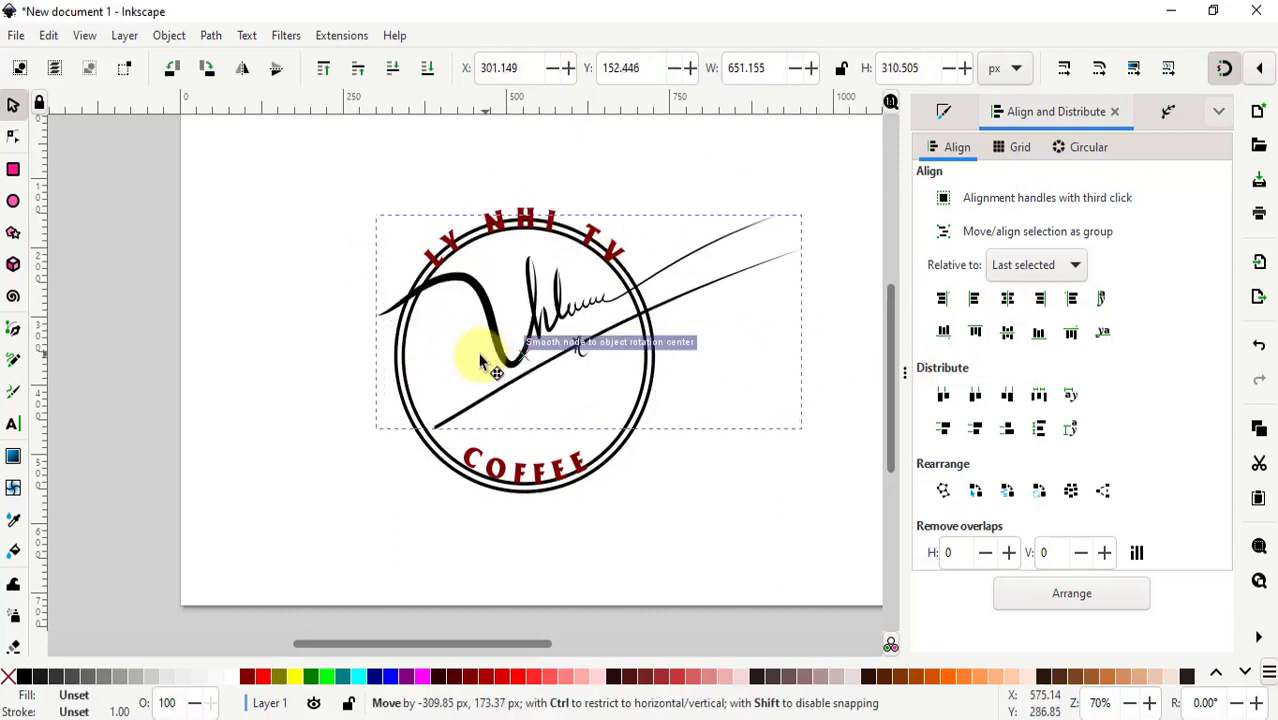
pyautogui.keyDown('shift'); pyautogui.click(400, 371); pyautogui.keyUp('shift')
pyautogui.click(1007, 331)
pyautogui.click(771, 368)
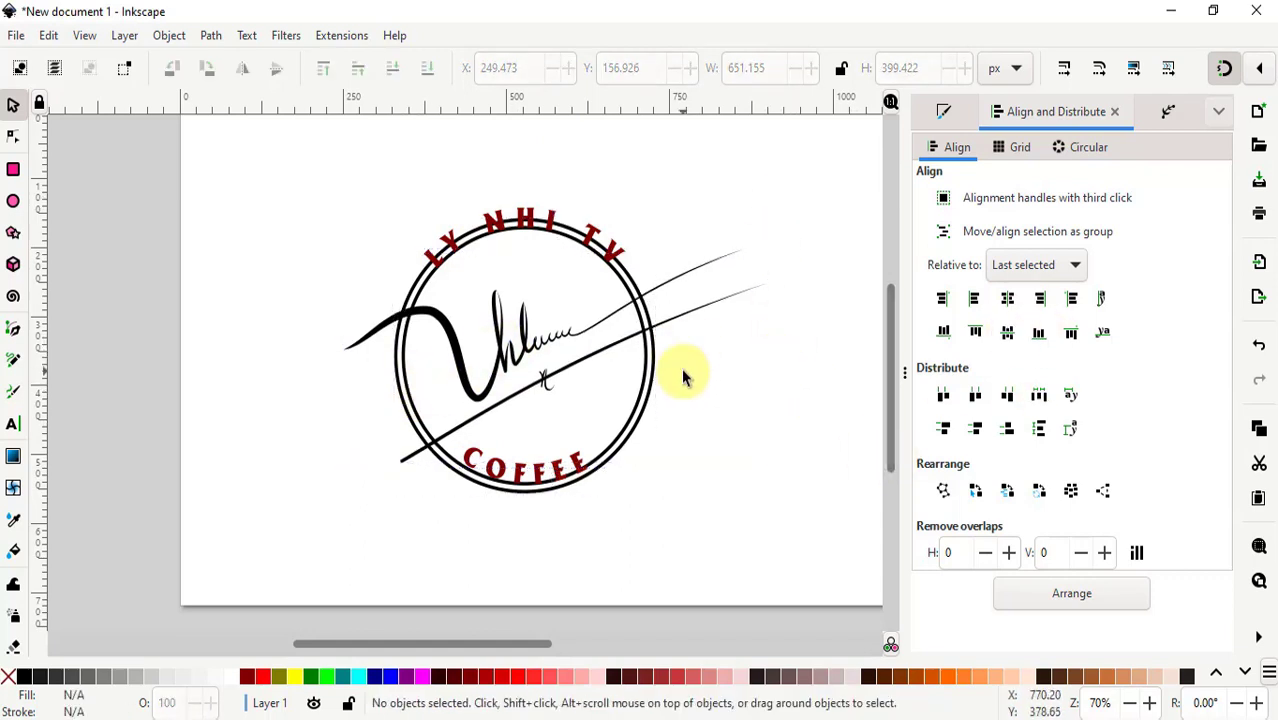
pyautogui.click(578, 376)
pyautogui.moveTo(773, 456); pyautogui.dragTo(750, 459)
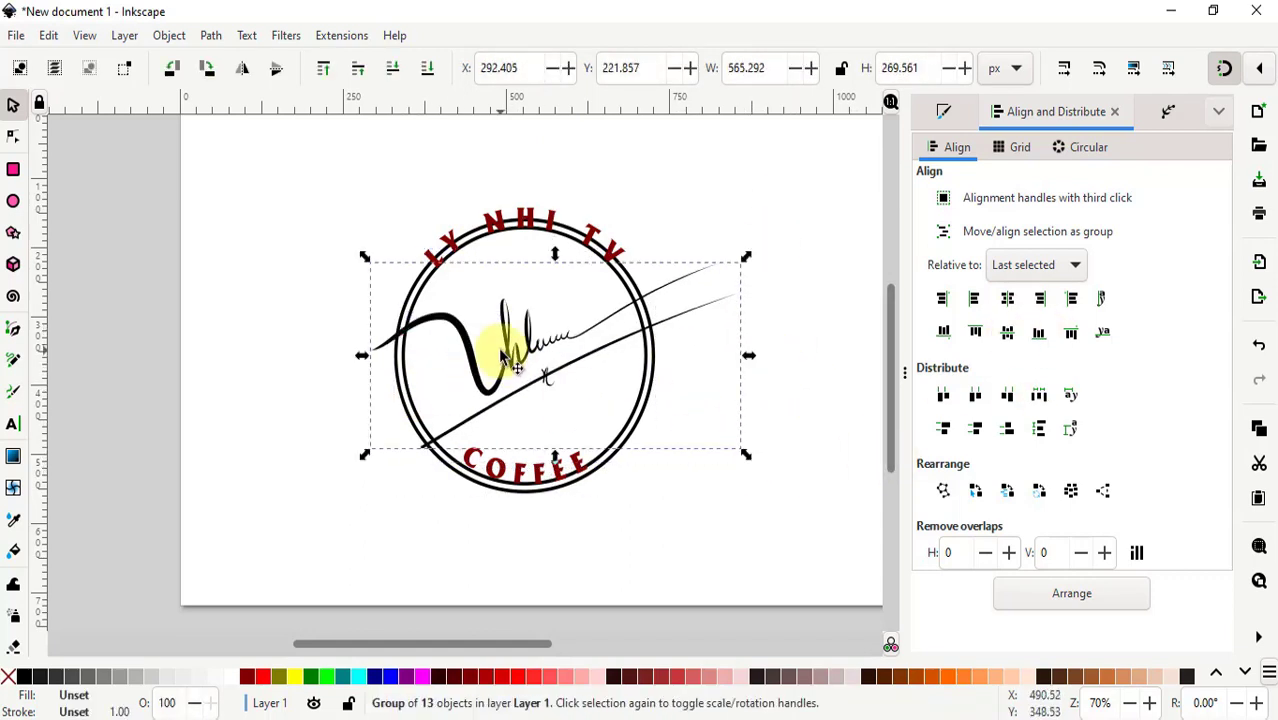
# Step: Nudge LY NHI TV down closer to the circle
pyautogui.click(638, 205)
pyautogui.click(560, 232)
pyautogui.click(210, 35)
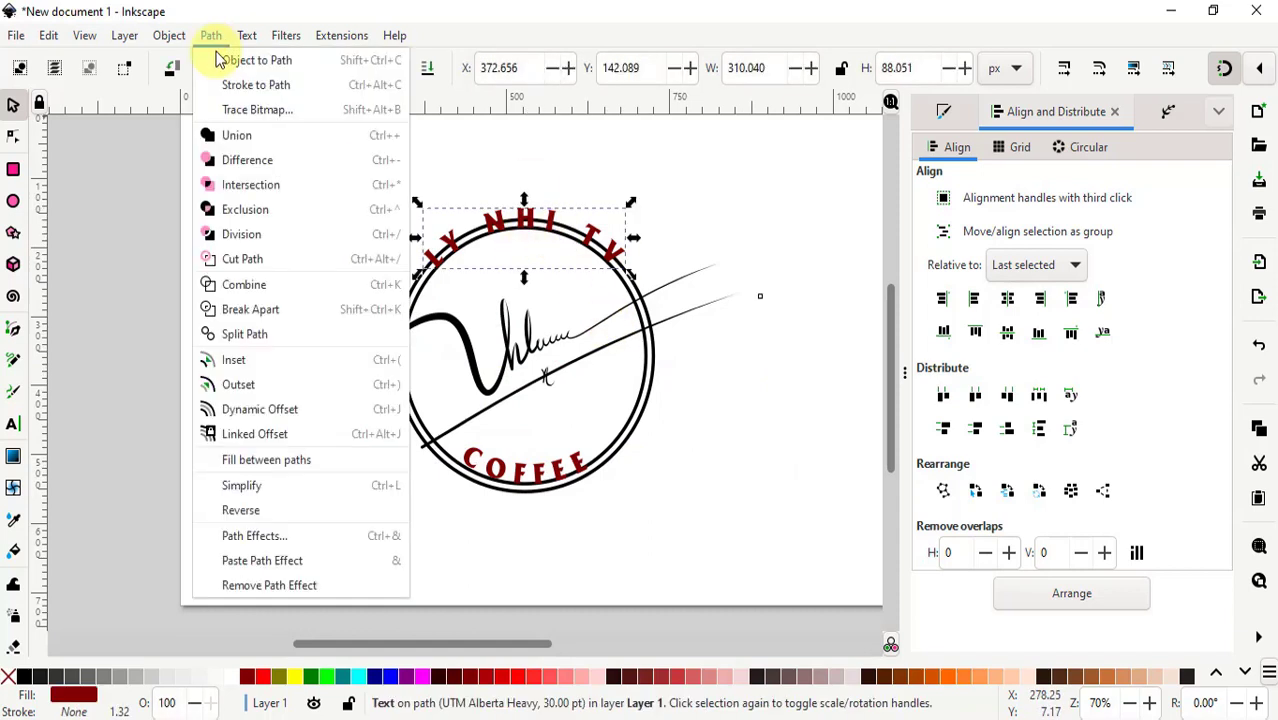
pyautogui.click(522, 300)
pyautogui.moveTo(508, 223); pyautogui.dragTo(522, 270)
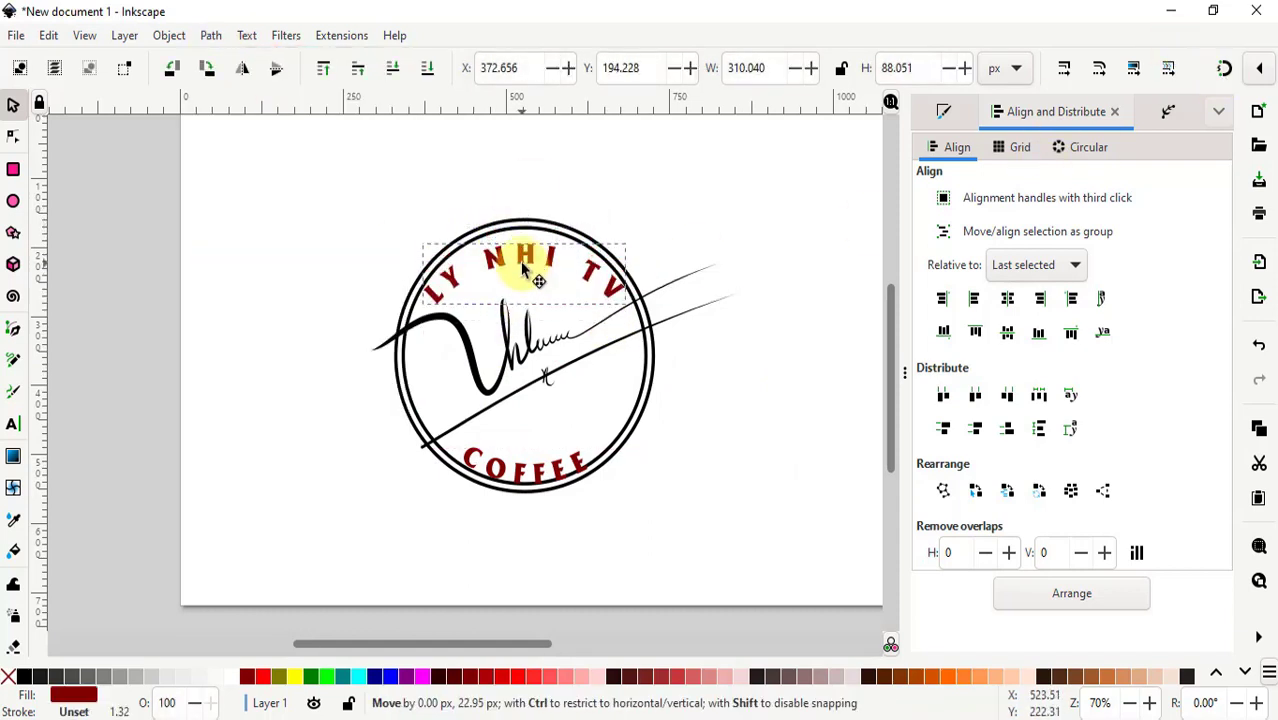
pyautogui.click(681, 163)
pyautogui.click(614, 350)
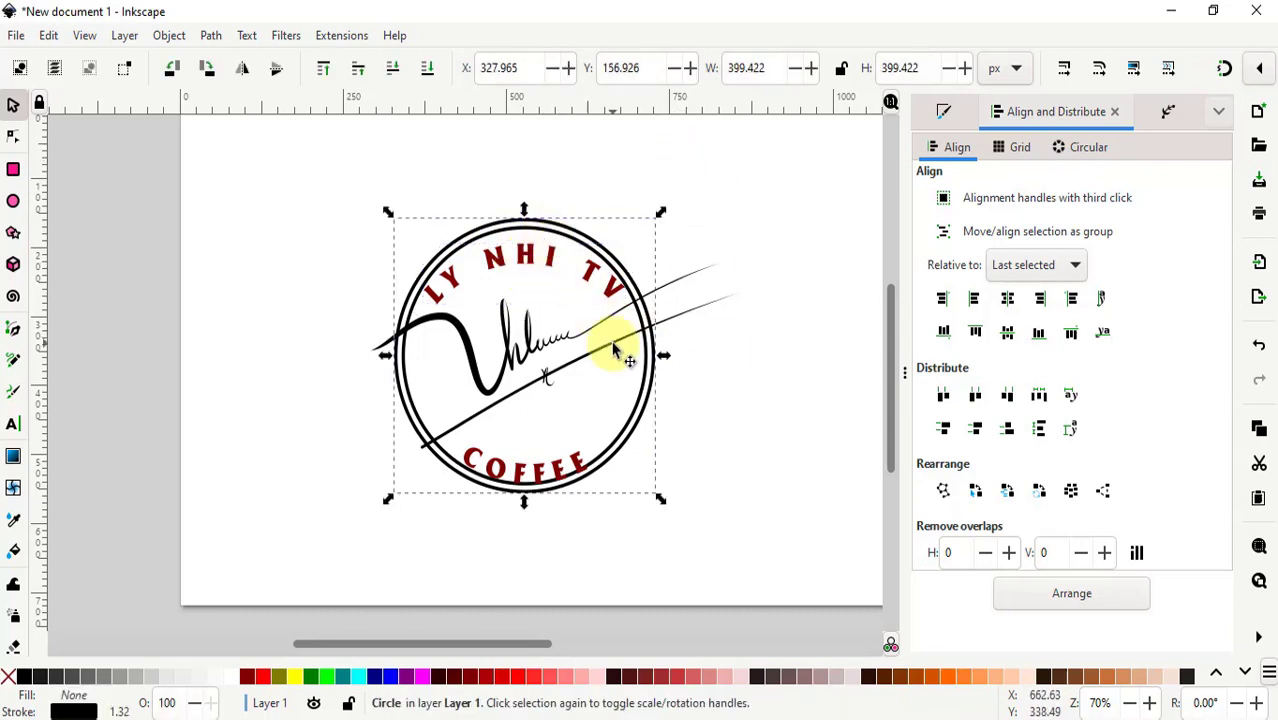
# Step: Trim the outer ring into an open arc spanning the top
pyautogui.click(13, 201)
pyautogui.moveTo(653, 355); pyautogui.dragTo(407, 302)
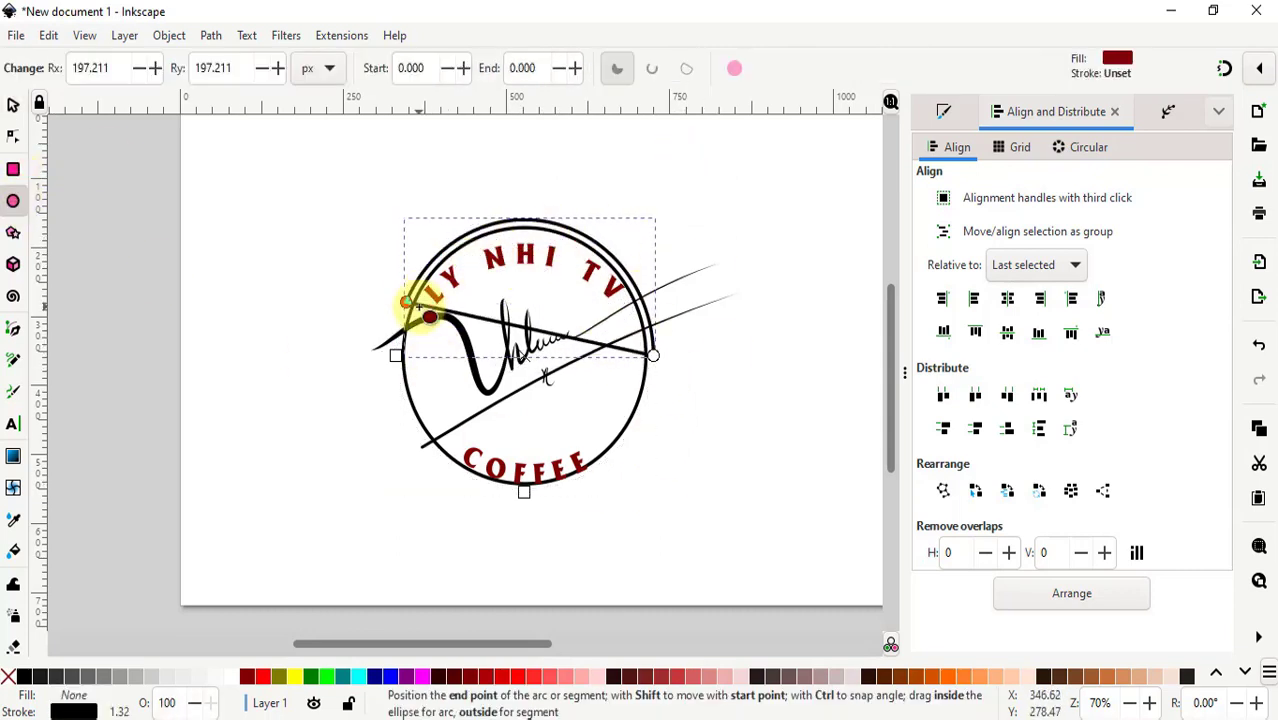
pyautogui.moveTo(652, 355); pyautogui.dragTo(636, 287)
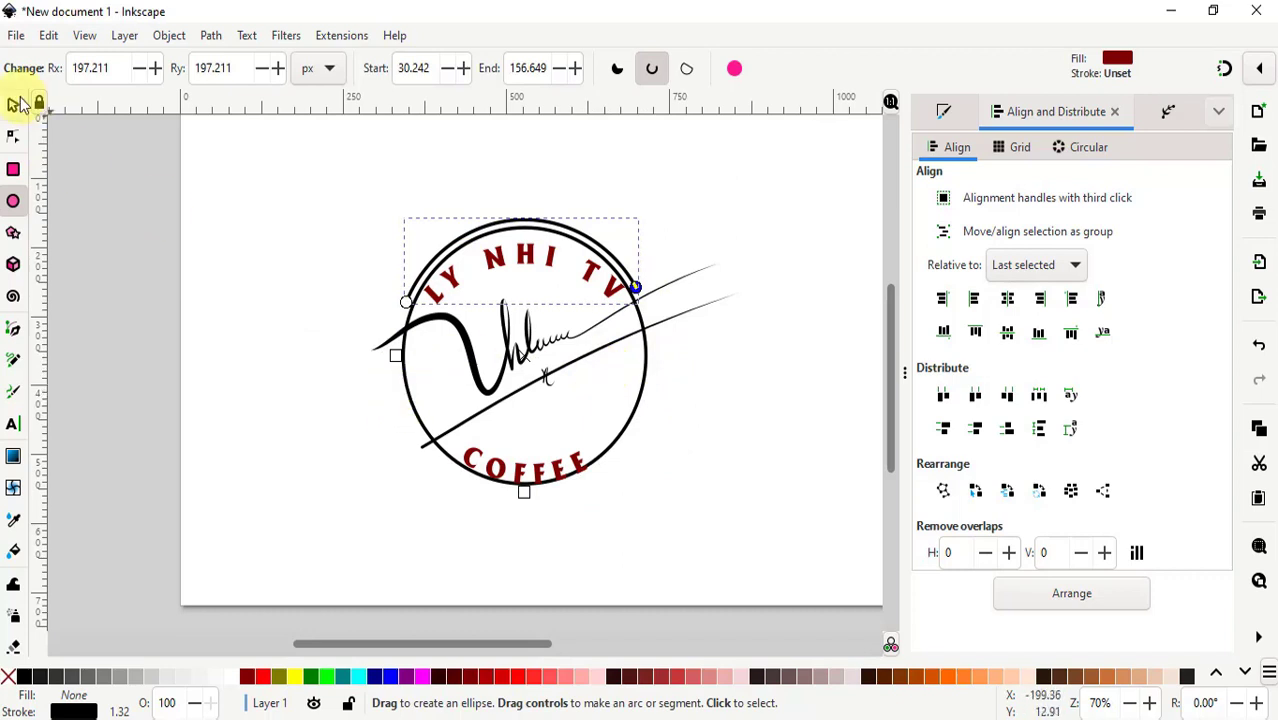
pyautogui.click(13, 104)
# Step: Trim the inner circle to a top arc and extend the outer arc's end slightly
pyautogui.click(13, 201)
pyautogui.moveTo(646, 355); pyautogui.dragTo(443, 450)
pyautogui.moveTo(646, 345); pyautogui.dragTo(413, 303)
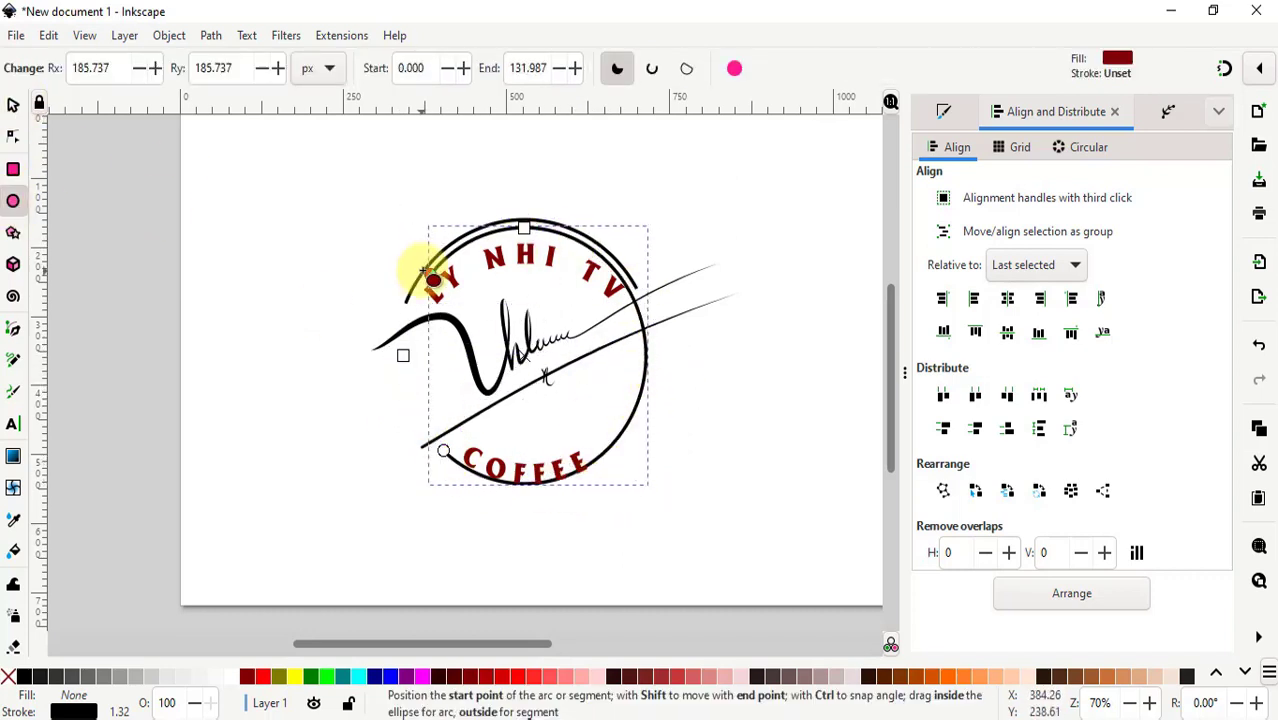
pyautogui.keyDown('ctrl'); pyautogui.scroll(3, 630, 288); pyautogui.keyUp('ctrl')
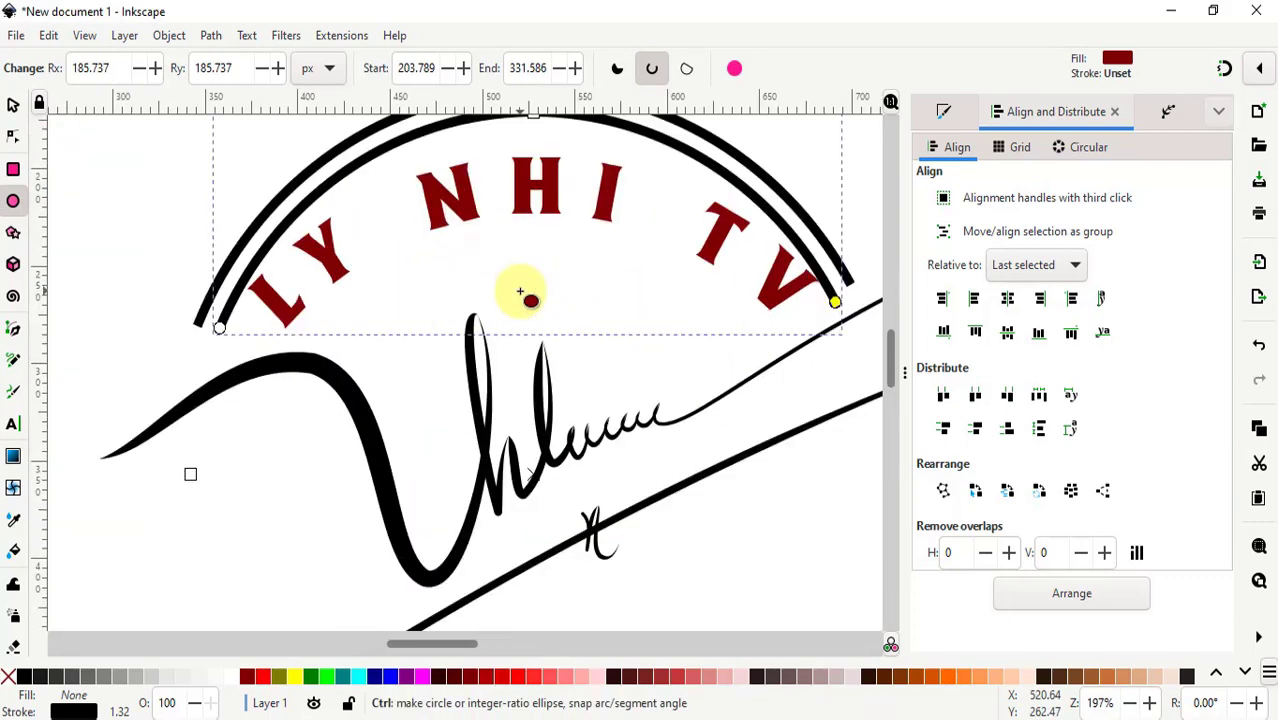
pyautogui.click(202, 305)
pyautogui.moveTo(188, 351); pyautogui.dragTo(190, 350)
pyautogui.hscroll(4, 688, 301)
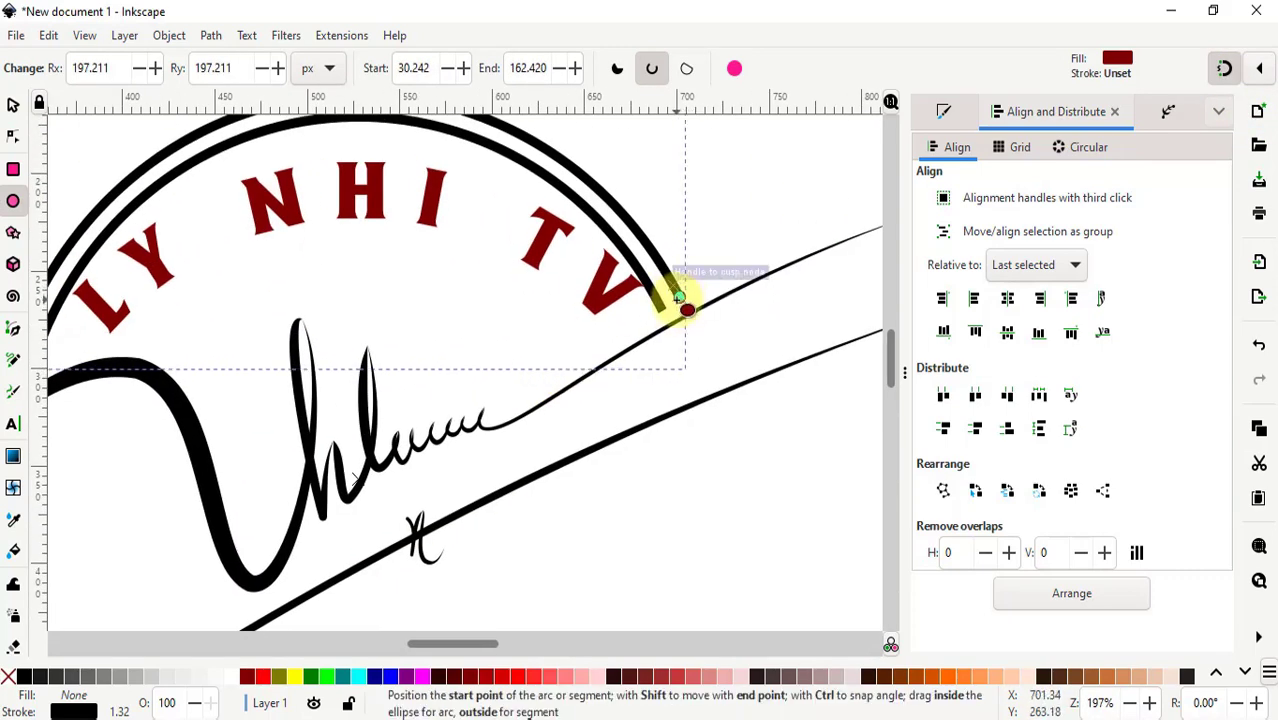
pyautogui.keyDown('ctrl'); pyautogui.scroll(-2, 632, 405); pyautogui.keyUp('ctrl')
# Step: Add a Power stroke effect to the top arc and drag its width knots into a taper
pyautogui.press('s')
pyautogui.hotkey('ctrl', 'shift', '7')
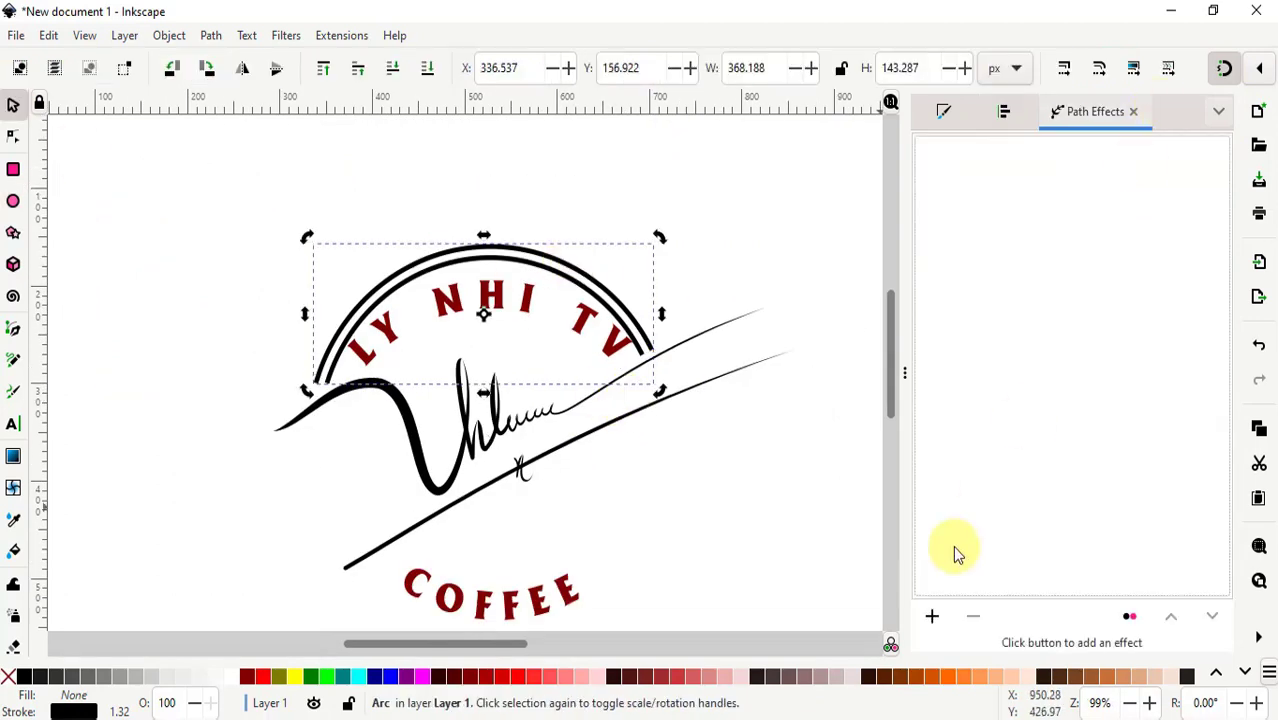
pyautogui.click(933, 614)
pyautogui.click(900, 325)
pyautogui.click(13, 136)
pyautogui.keyDown('ctrl'); pyautogui.scroll(3, 442, 290); pyautogui.keyUp('ctrl')
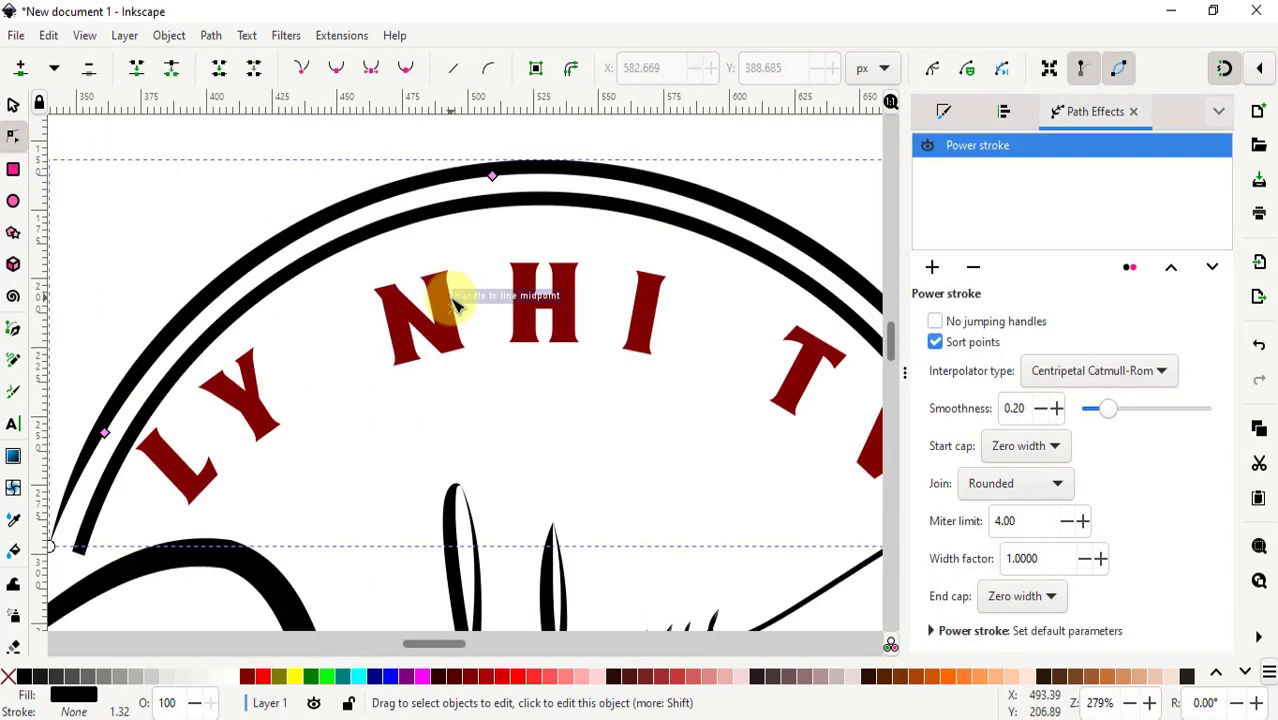
pyautogui.keyDown('ctrl'); pyautogui.scroll(-1, 214, 386); pyautogui.keyUp('ctrl')
pyautogui.moveTo(491, 204); pyautogui.dragTo(491, 242)
pyautogui.click(1224, 67)
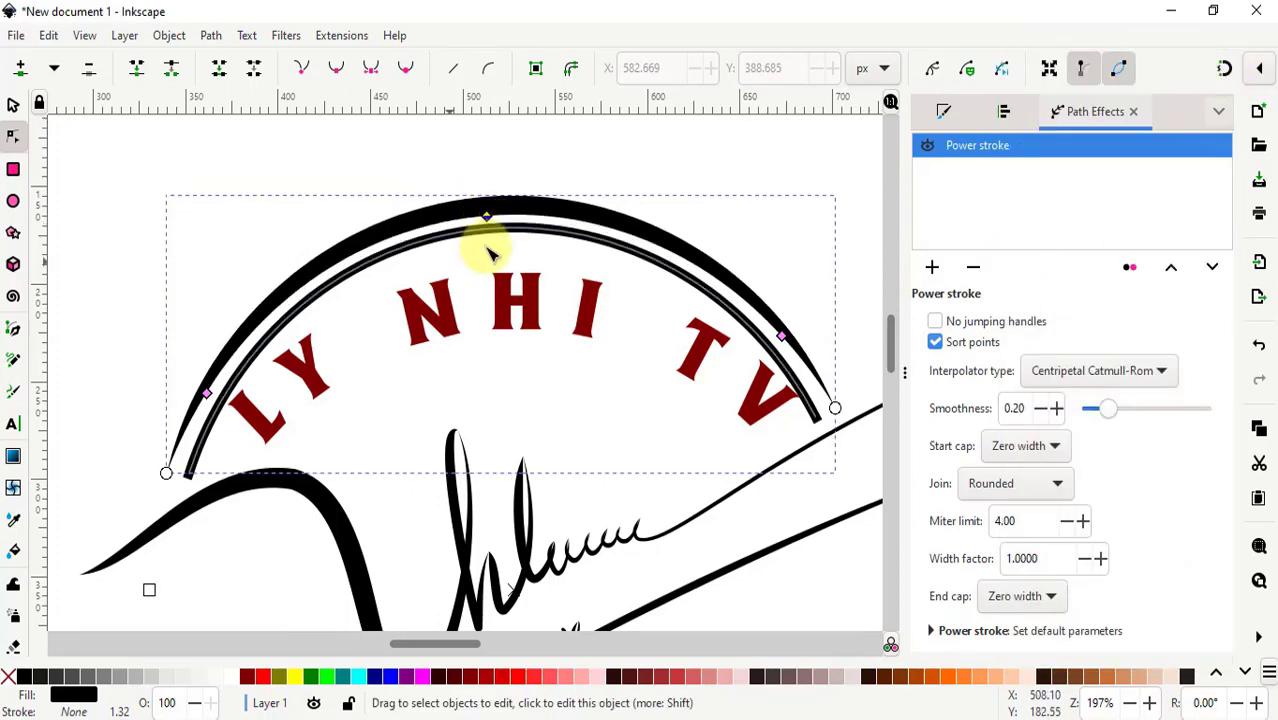
pyautogui.moveTo(206, 393); pyautogui.dragTo(212, 383)
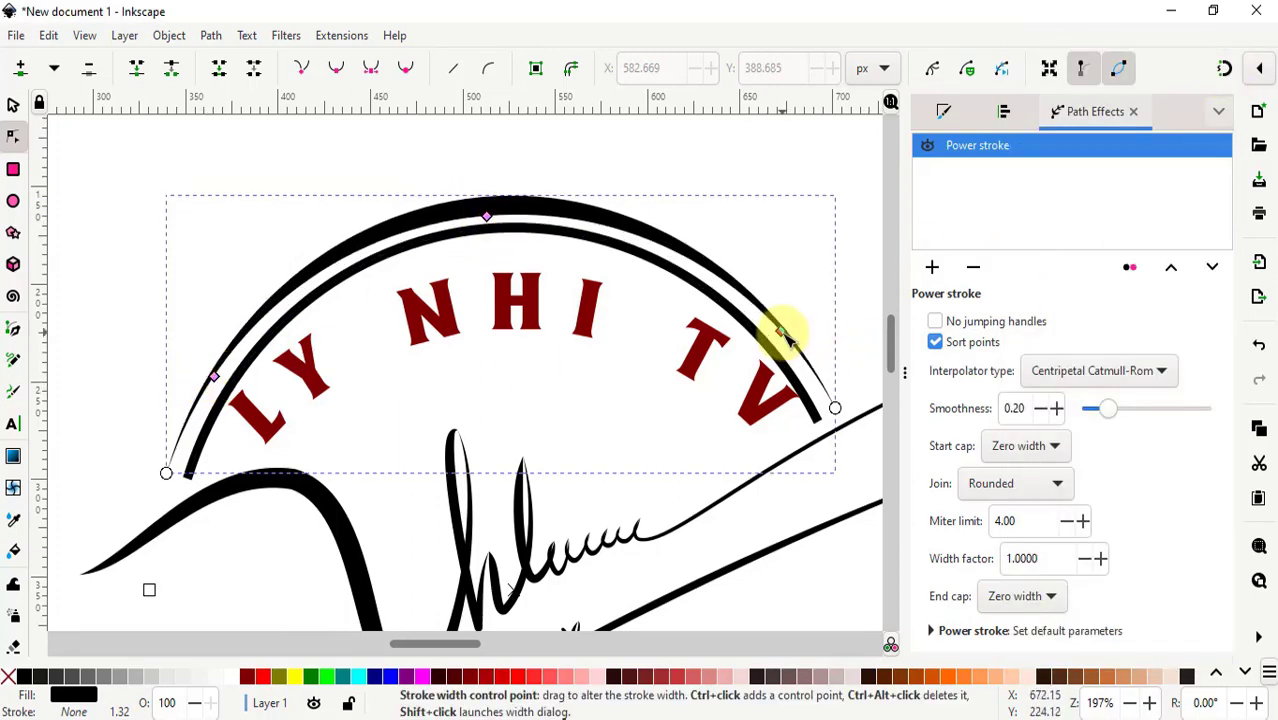
# Step: Replace the top arc's Power stroke and thicken it near the top of the arc
pyautogui.click(973, 267)
pyautogui.click(930, 614)
pyautogui.click(180, 420)
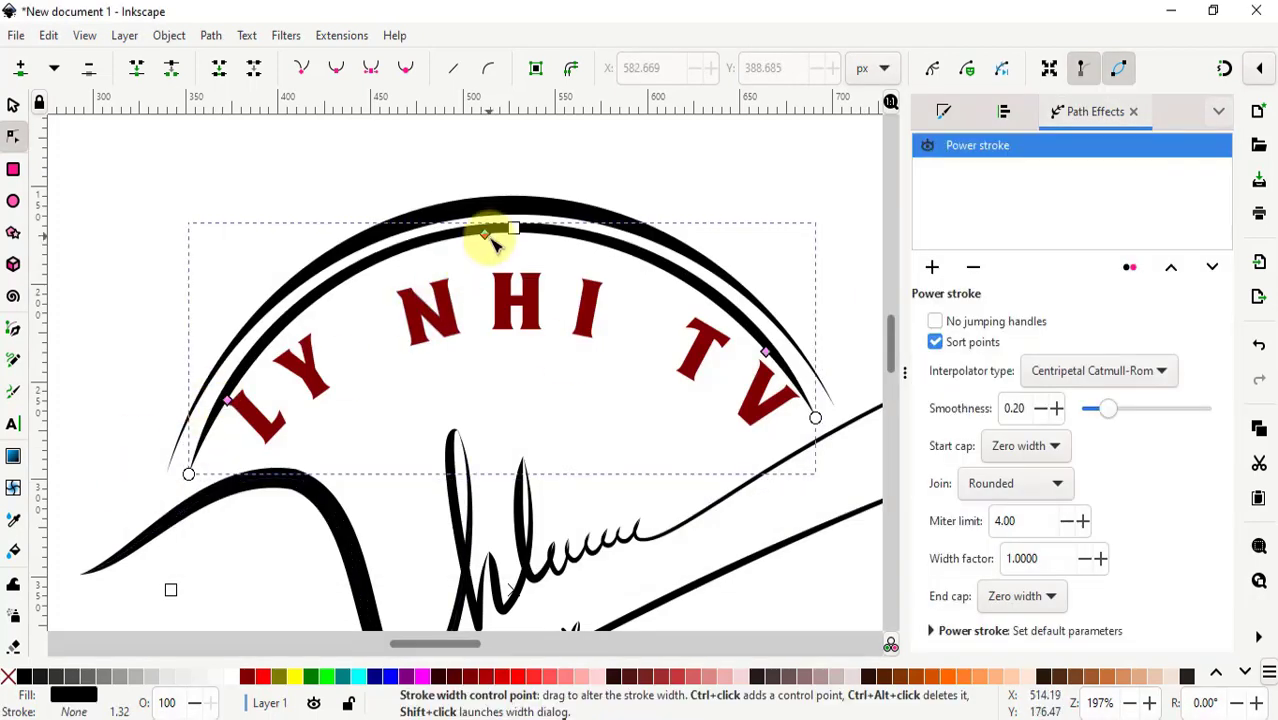
pyautogui.moveTo(489, 236); pyautogui.dragTo(486, 241)
pyautogui.click(767, 351)
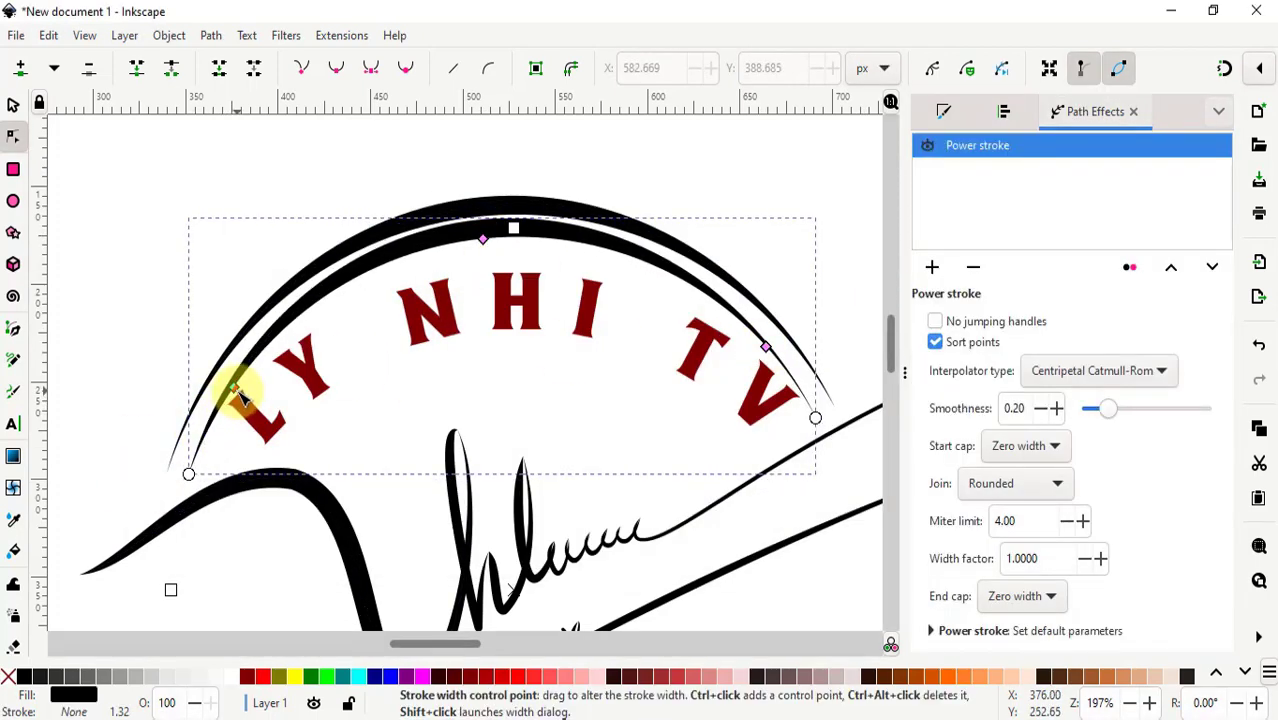
pyautogui.click(706, 176)
pyautogui.scroll(-3, 750, 476)
# Step: Swing the arc's end around beneath COFFEE and nudge its start point slightly upward
pyautogui.press('5')
pyautogui.click(13, 104)
pyautogui.click(480, 288)
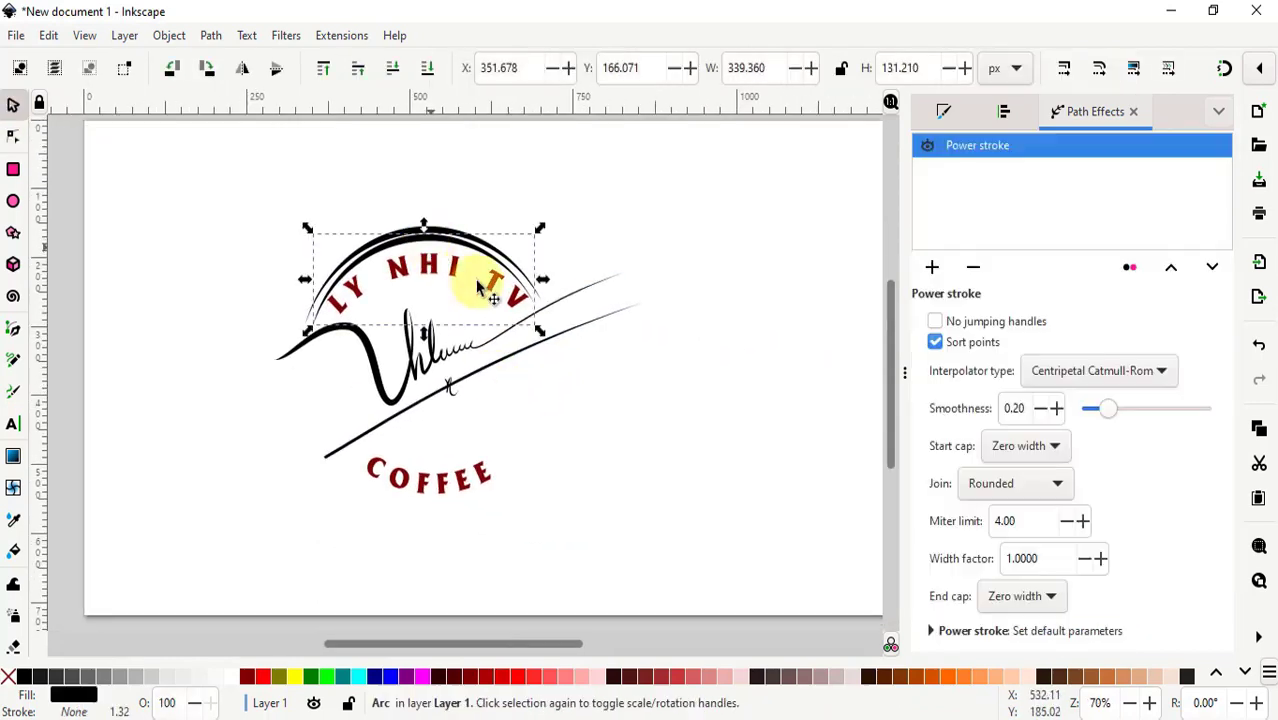
pyautogui.press('e')
pyautogui.moveTo(310, 330)
pyautogui.mouseDown()
pyautogui.moveTo(533, 313)
pyautogui.moveTo(334, 451)
pyautogui.mouseUp()
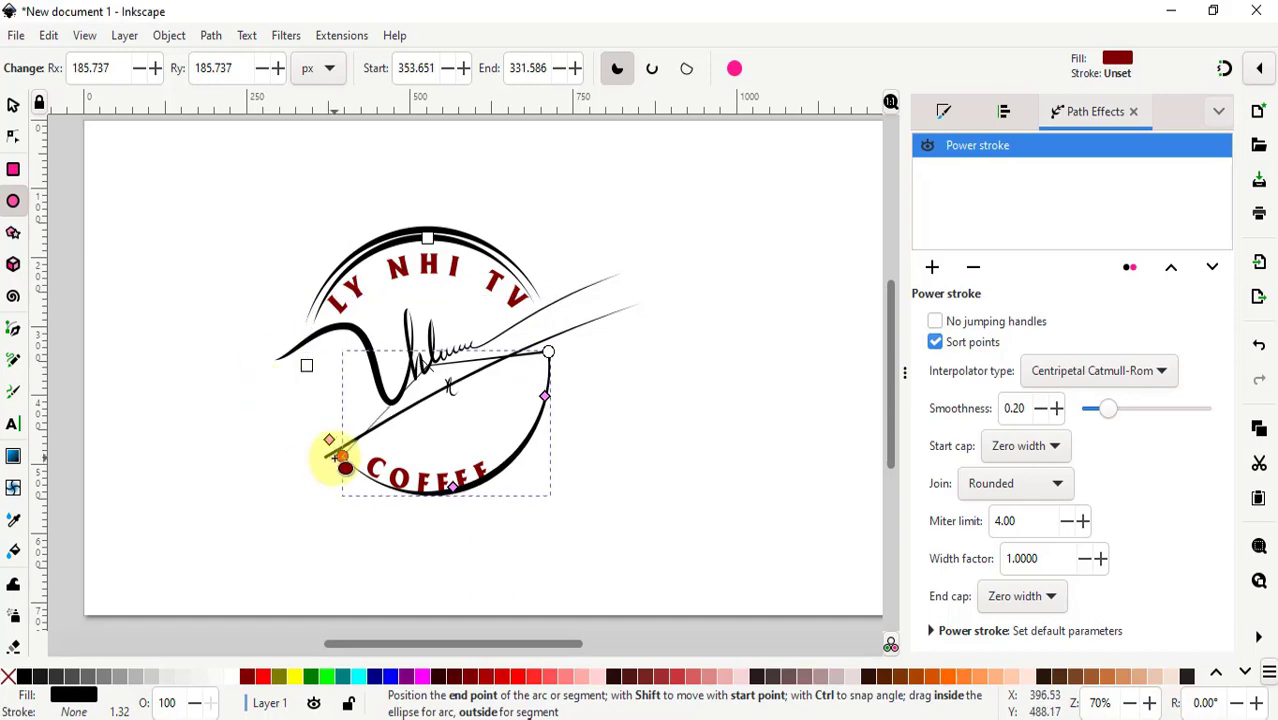
pyautogui.scroll(2, 515, 408)
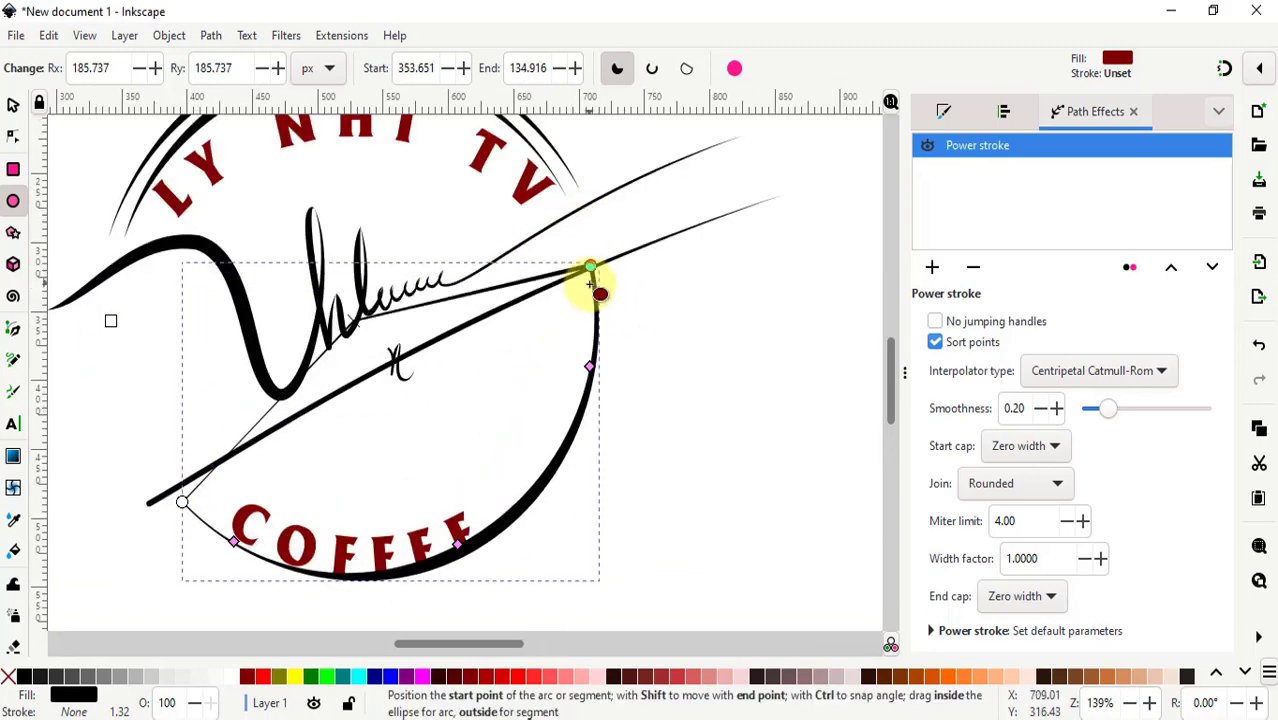
pyautogui.moveTo(595, 293); pyautogui.dragTo(593, 281)
# Step: Sweep another arc's end around the bottom toward the right and make it an open arc
pyautogui.click(13, 104)
pyautogui.press('5')
pyautogui.click(362, 200)
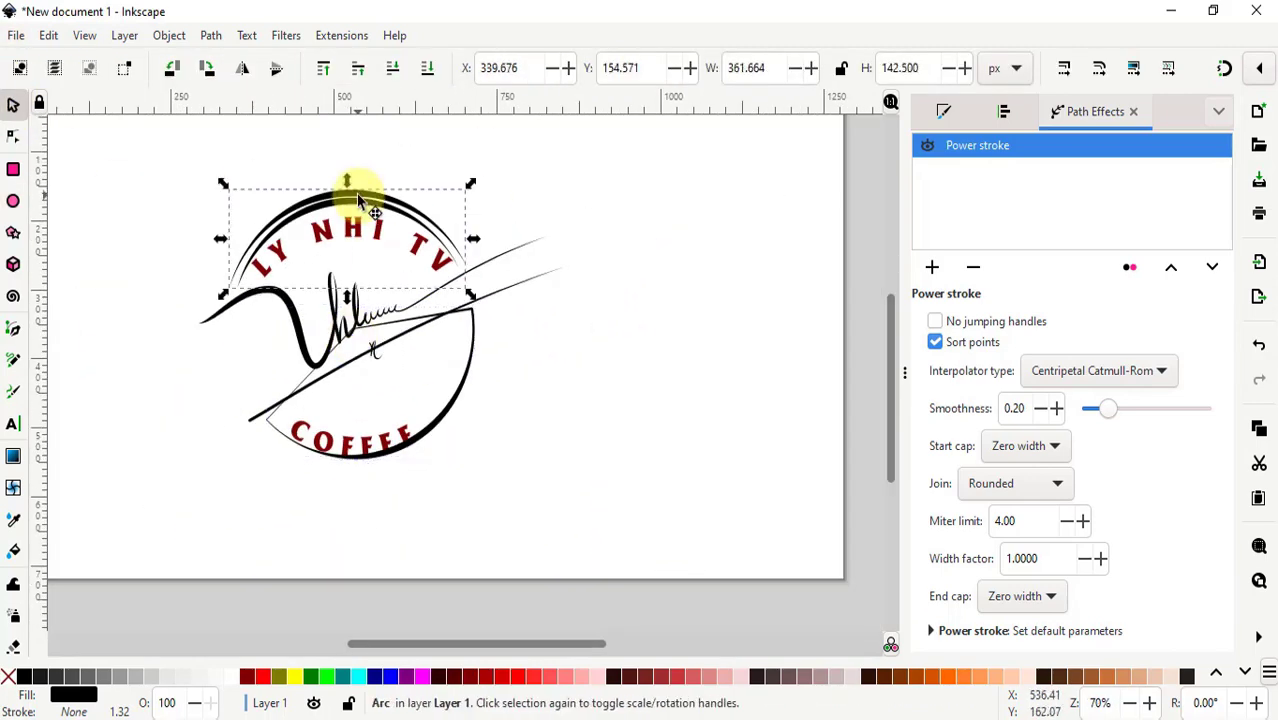
pyautogui.rightClick(362, 202)
pyautogui.click(373, 282)
pyautogui.click(13, 201)
pyautogui.moveTo(228, 287)
pyautogui.mouseDown()
pyautogui.moveTo(474, 268)
pyautogui.moveTo(262, 431)
pyautogui.mouseUp()
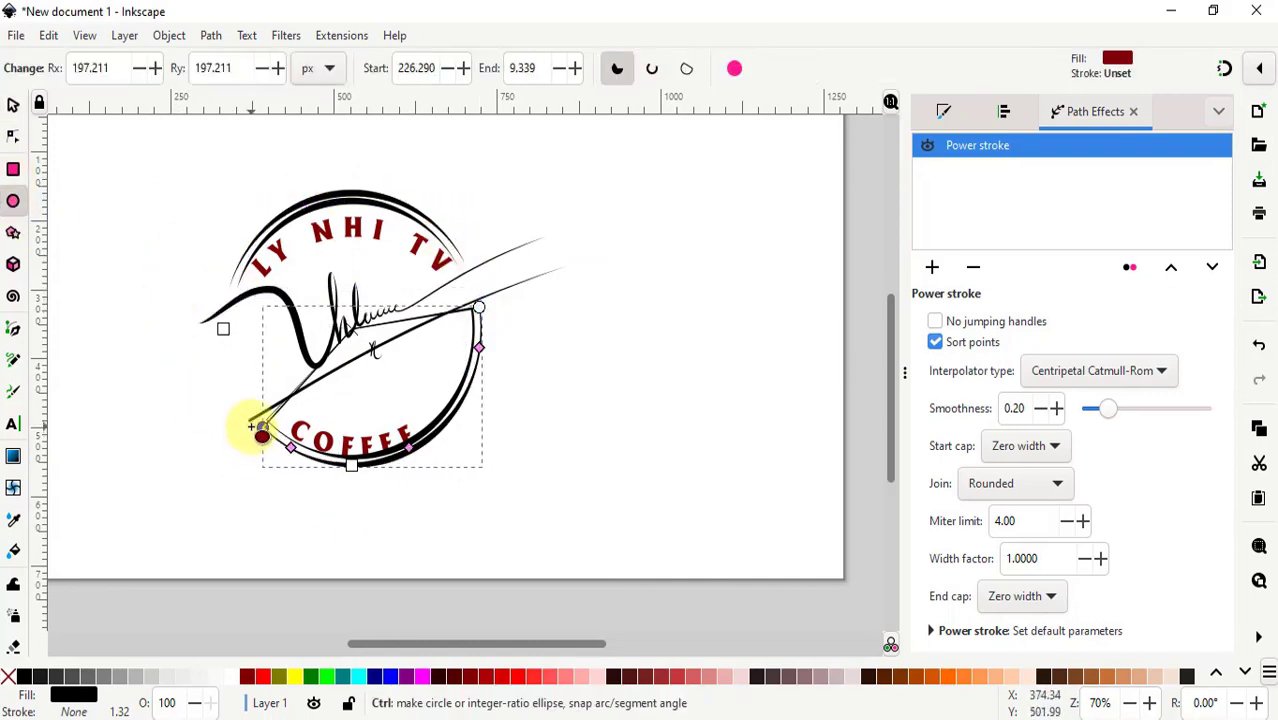
pyautogui.keyDown('ctrl'); pyautogui.scroll(3, 270, 430); pyautogui.keyUp('ctrl')
pyautogui.scroll(3, 585, 391)
pyautogui.hscroll(6, 585, 391)
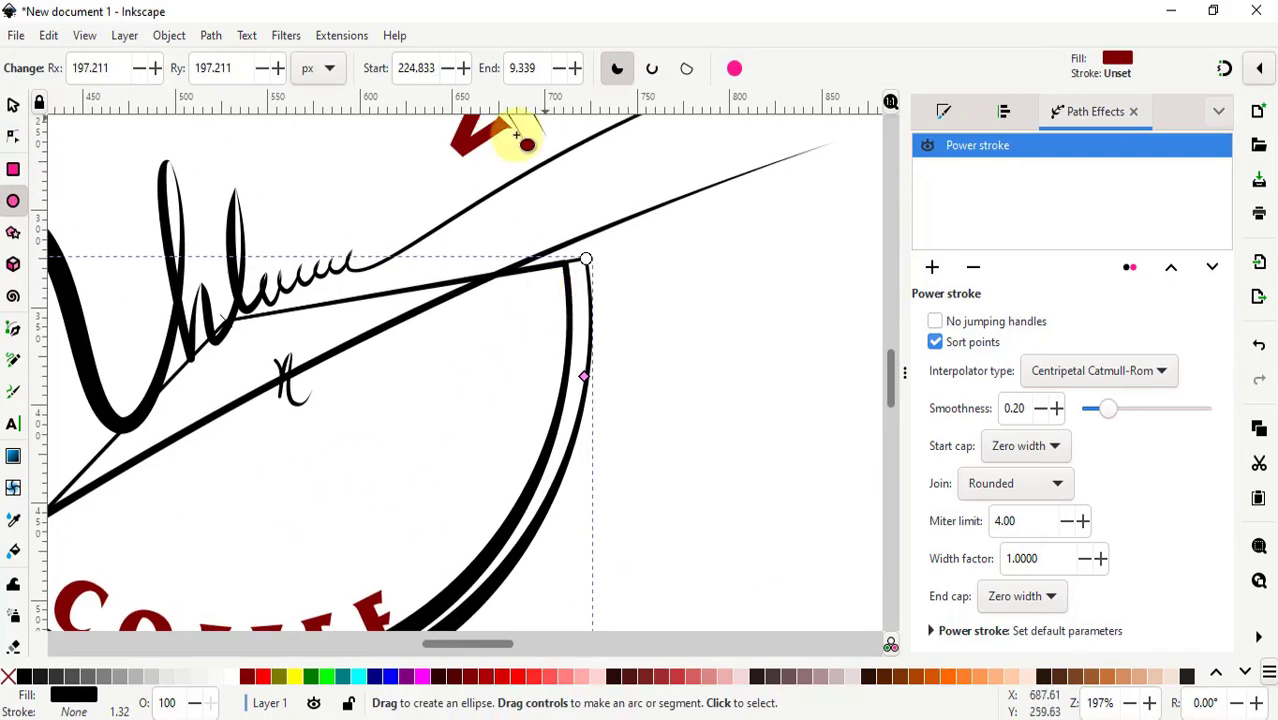
pyautogui.click(652, 68)
# Step: Reselect the top arc and remove its Power stroke effect
pyautogui.press('s')
pyautogui.press('e')
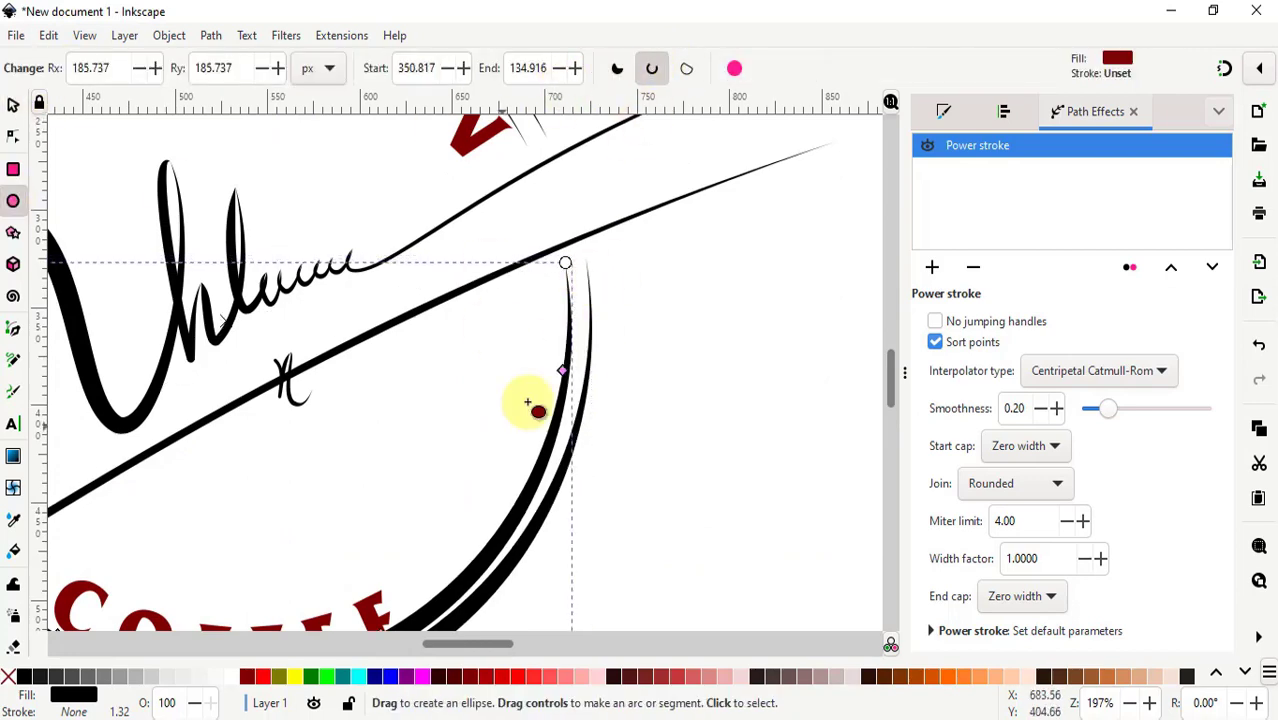
pyautogui.keyDown('ctrl'); pyautogui.scroll(-2, 480, 440); pyautogui.keyUp('ctrl')
pyautogui.keyDown('ctrl'); pyautogui.scroll(-1, 400, 400); pyautogui.keyUp('ctrl')
pyautogui.press('s')
pyautogui.click(237, 170)
pyautogui.hscroll(-2, 400, 175)
pyautogui.click(510, 195)
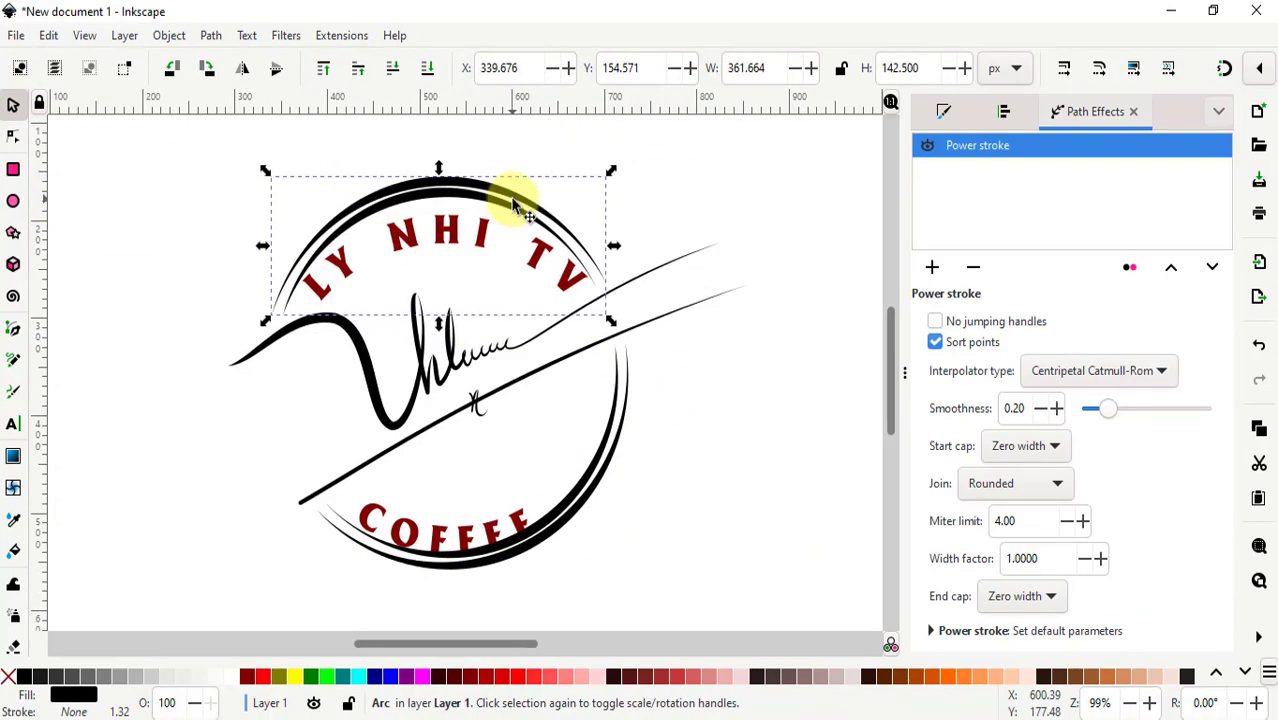
pyautogui.rightClick(508, 195)
pyautogui.press('Escape')
pyautogui.click(973, 268)
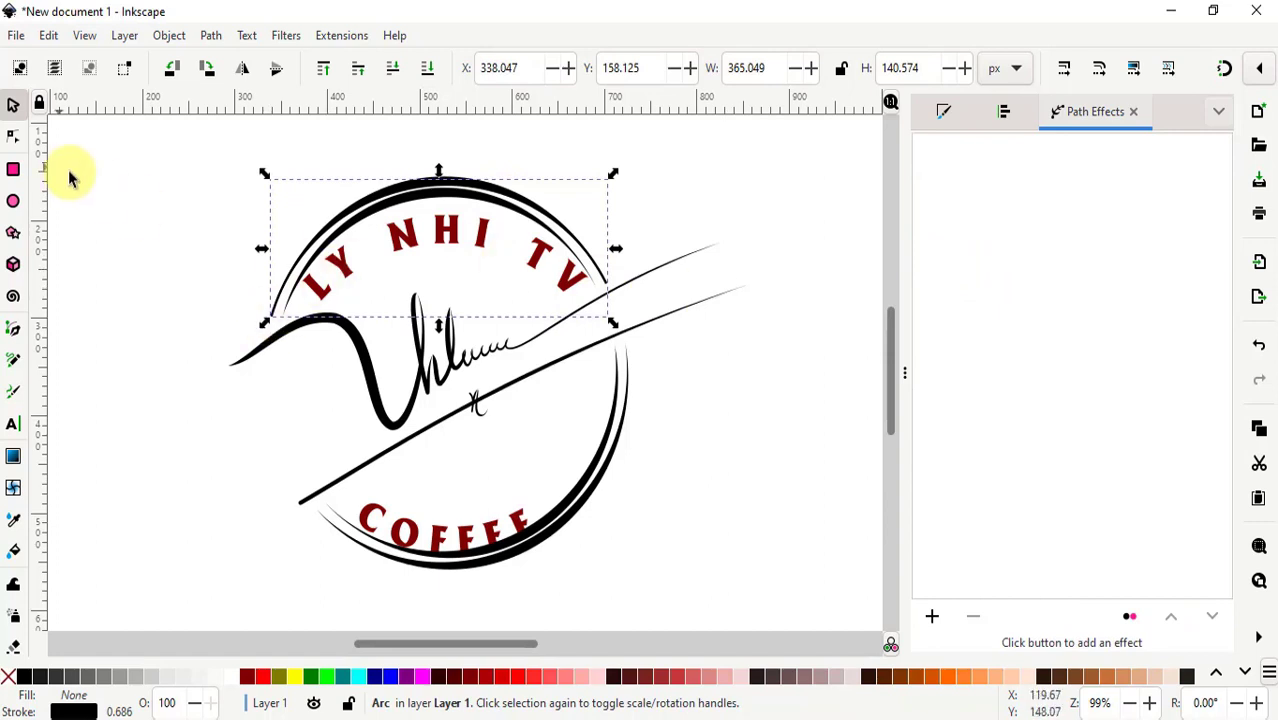
# Step: Pull an arc down the circle's left side, then strip the top arc's Power stroke
pyautogui.press('e')
pyautogui.moveTo(265, 315); pyautogui.dragTo(299, 486)
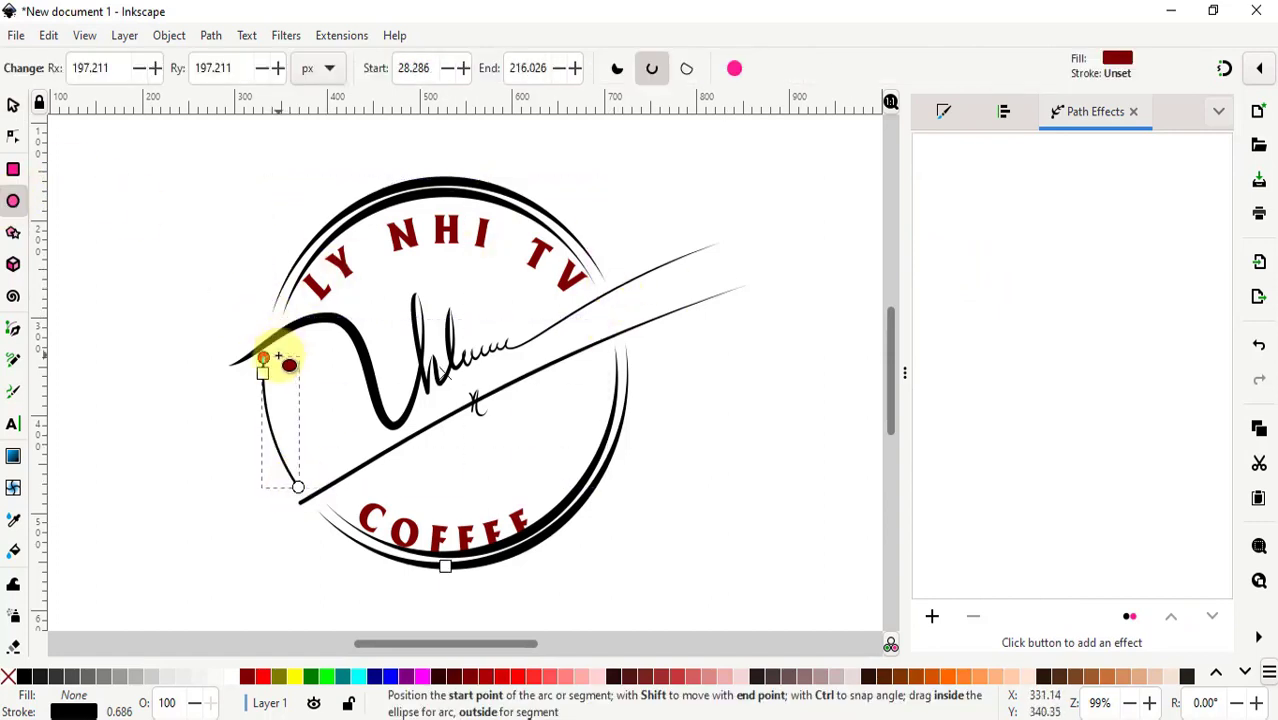
pyautogui.moveTo(279, 357); pyautogui.dragTo(264, 360)
pyautogui.click(13, 105)
pyautogui.click(512, 220)
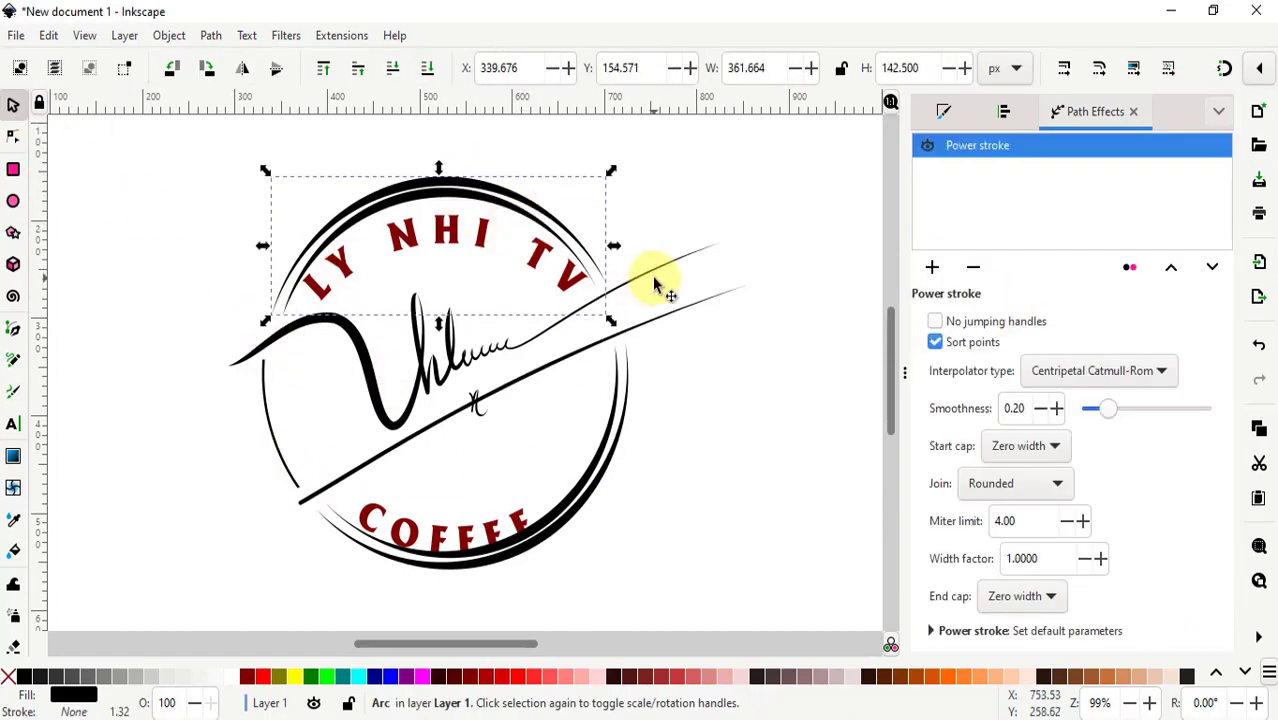
pyautogui.rightClick(420, 205)
pyautogui.click(973, 267)
# Step: Copy the top arc and trim the copy into a short piece on the circle's left side
pyautogui.click(13, 201)
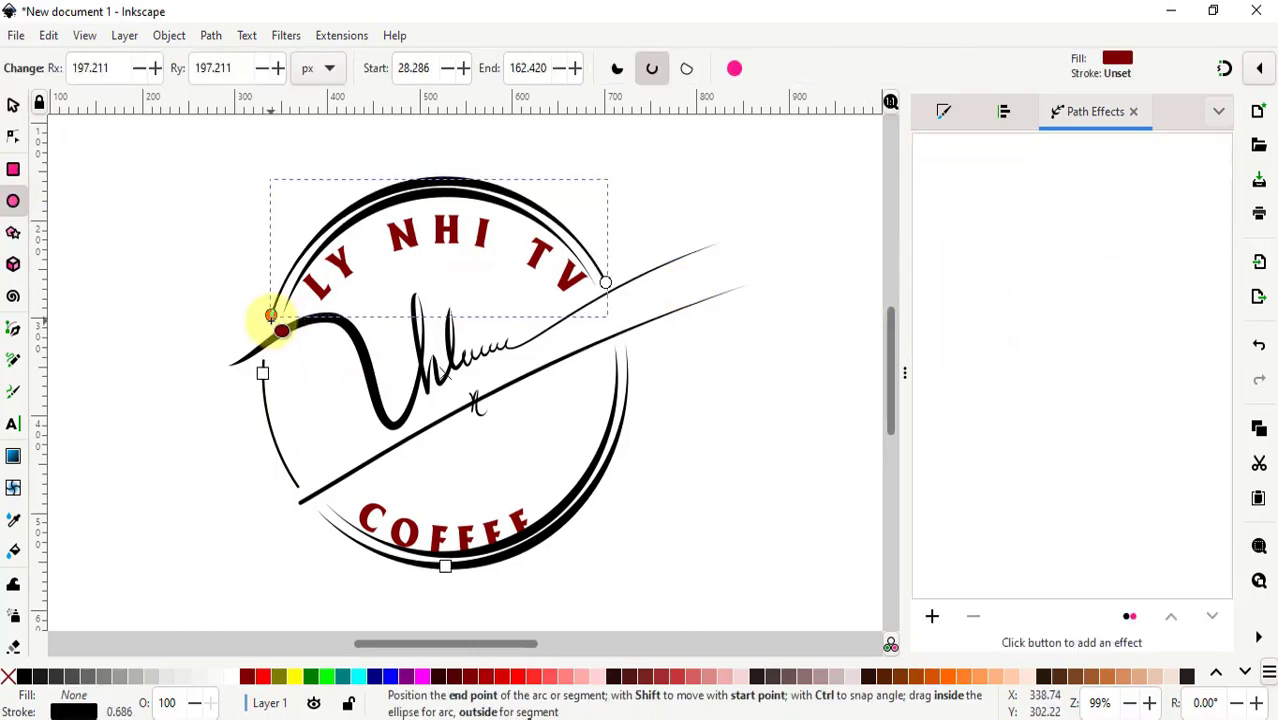
pyautogui.click(270, 315)
pyautogui.click(441, 188)
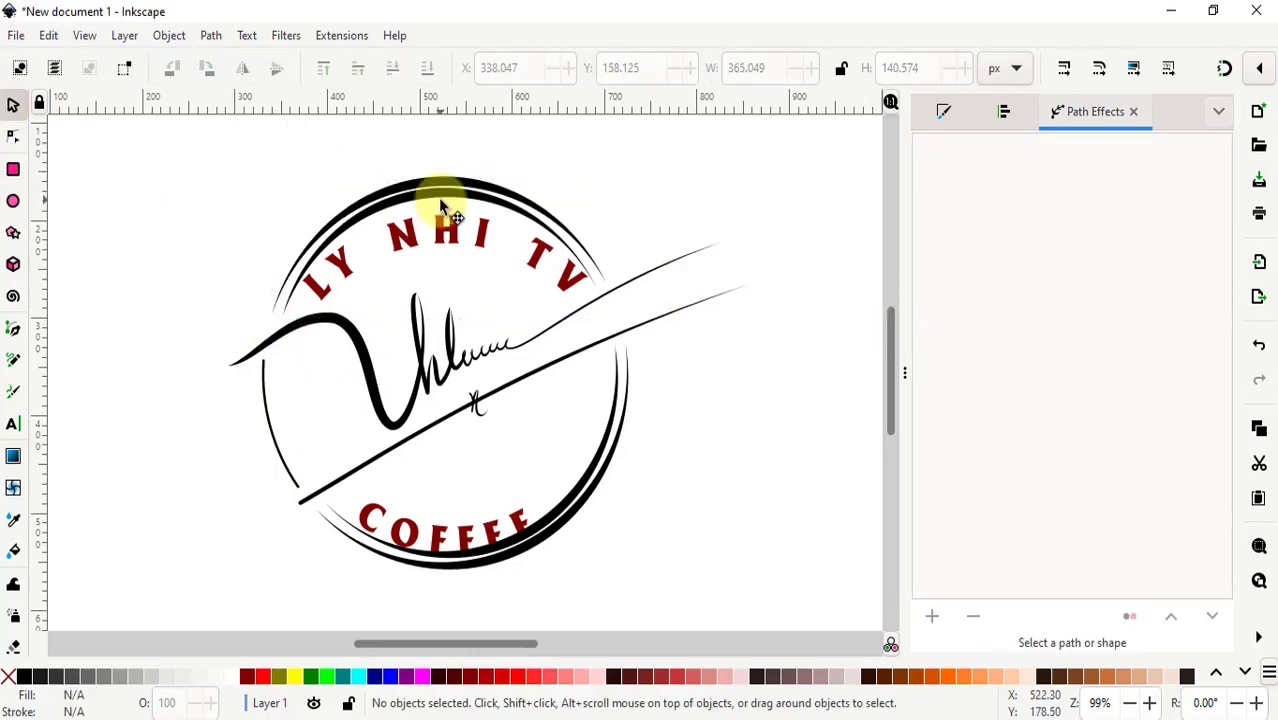
pyautogui.rightClick(478, 216)
pyautogui.click(540, 289)
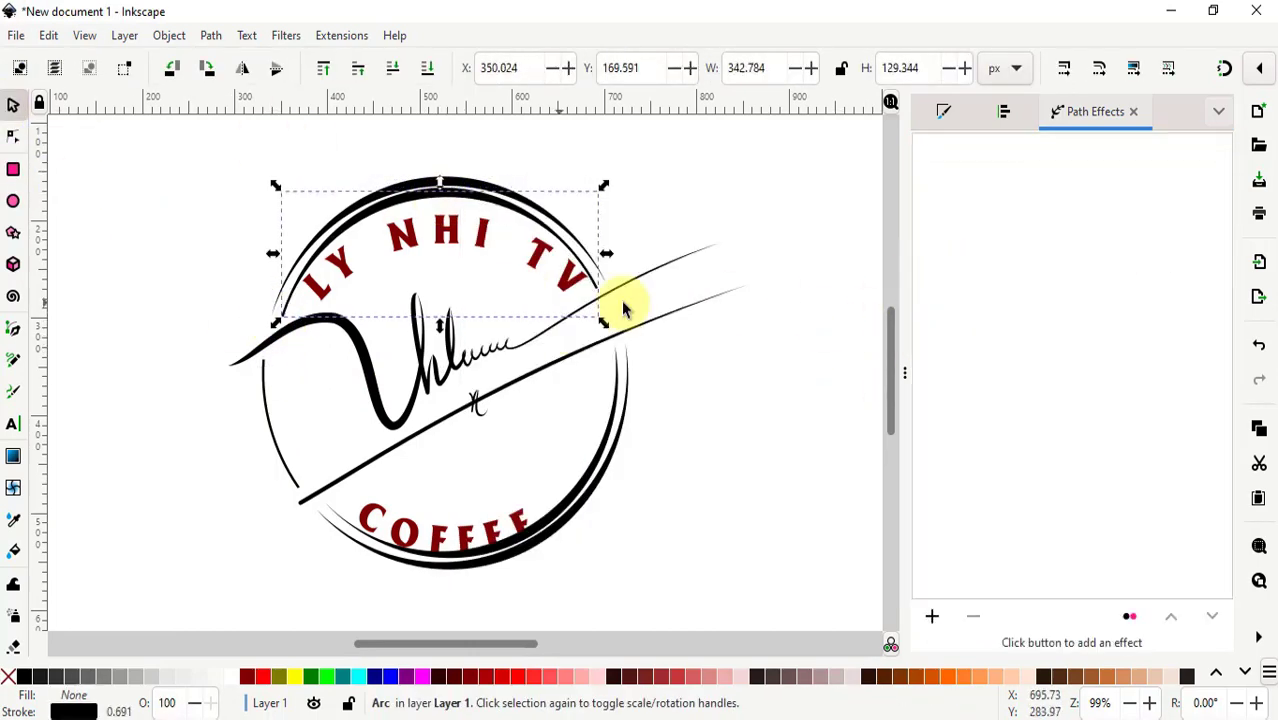
pyautogui.click(13, 201)
pyautogui.moveTo(280, 316); pyautogui.dragTo(300, 476)
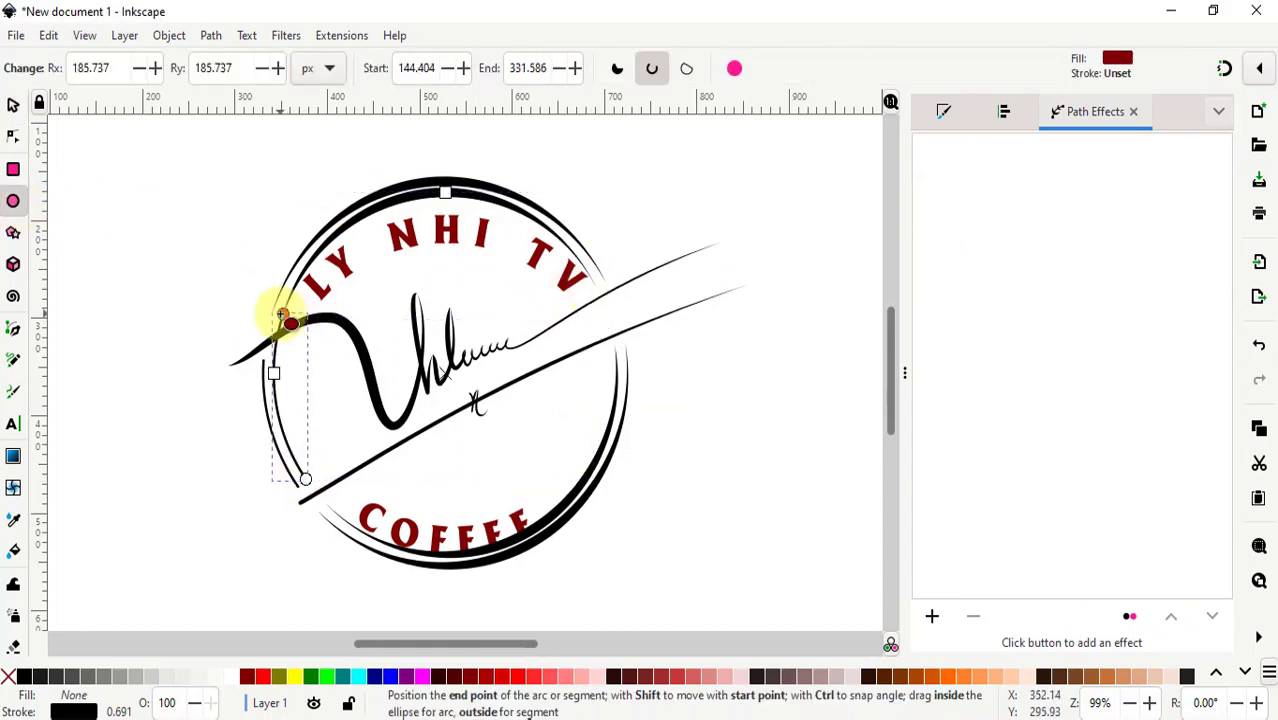
pyautogui.moveTo(571, 285); pyautogui.dragTo(276, 356)
pyautogui.scroll(2, 285, 416)
# Step: Apply Power stroke to the short left arc and move a width point toward its lower end
pyautogui.click(932, 616)
pyautogui.doubleClick(399, 471)
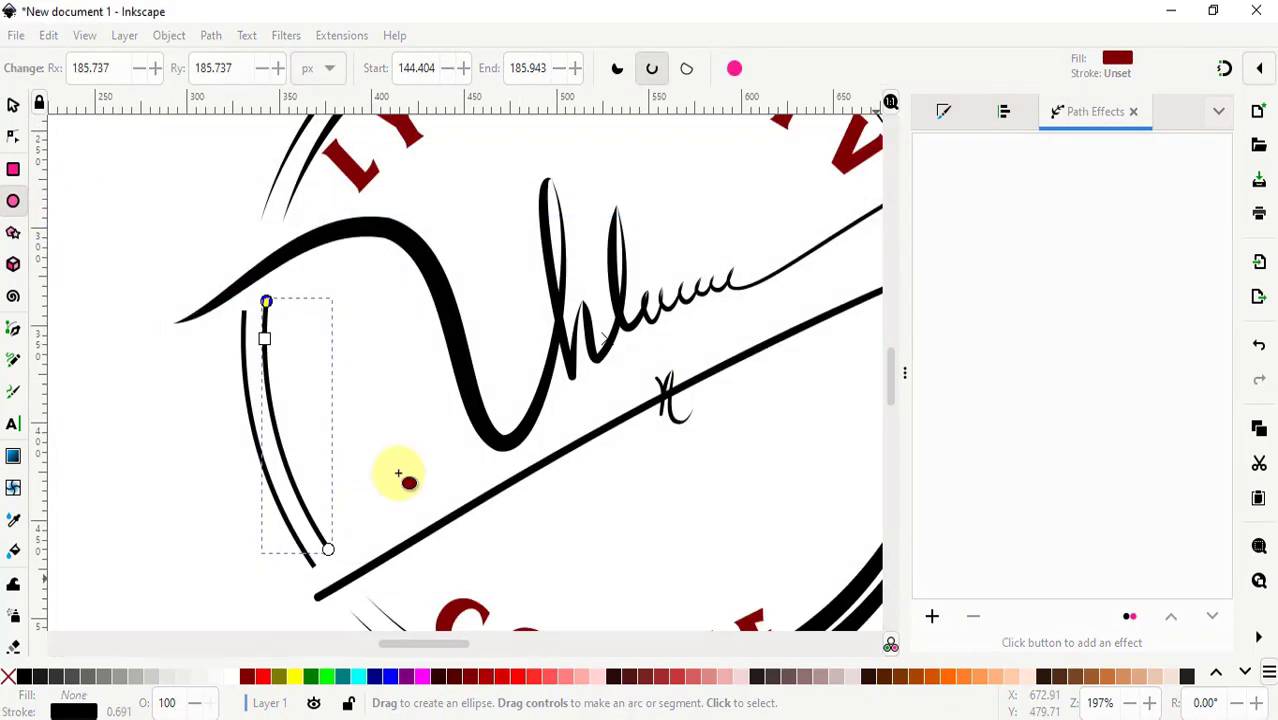
pyautogui.click(13, 136)
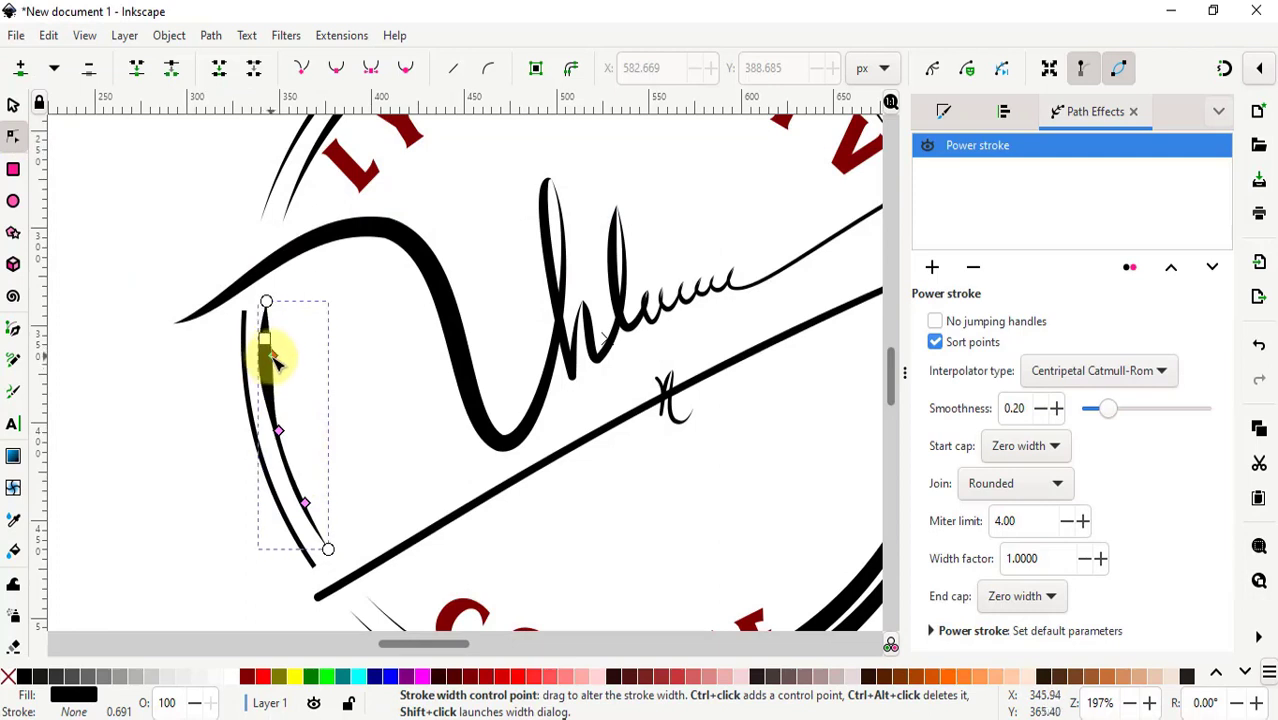
pyautogui.click(267, 352)
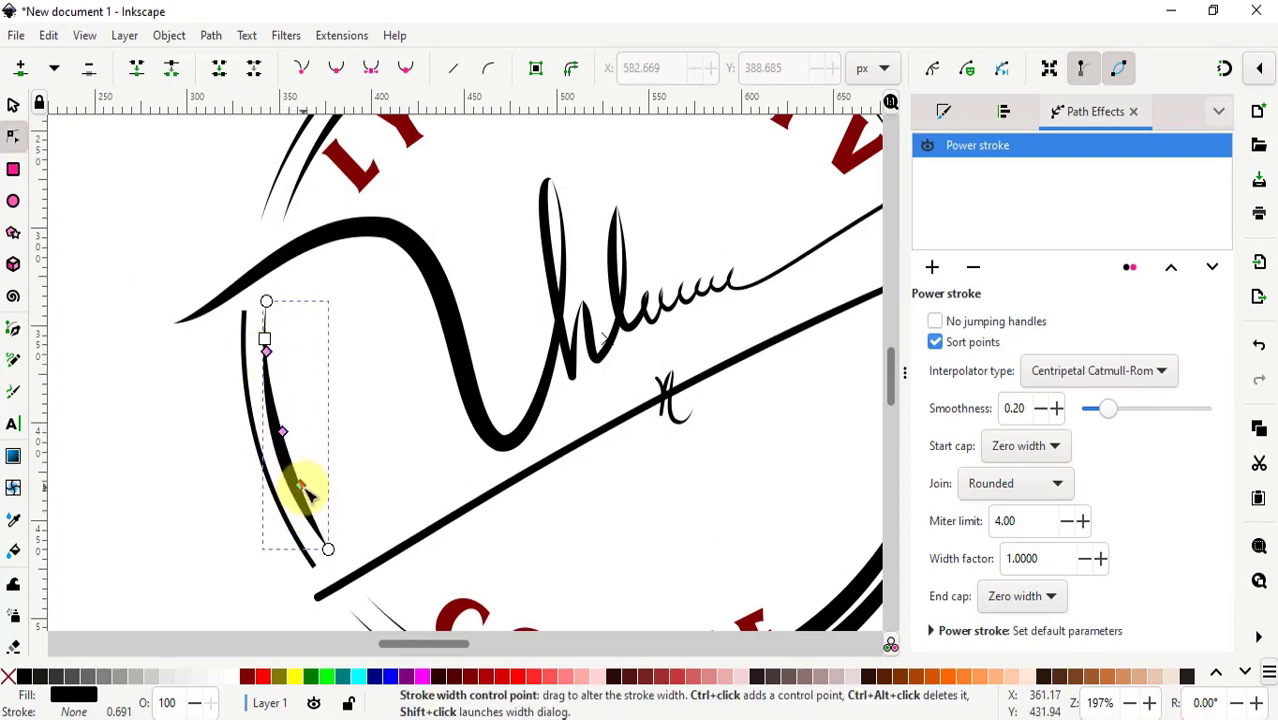
pyautogui.hotkey('ctrl', 'z')
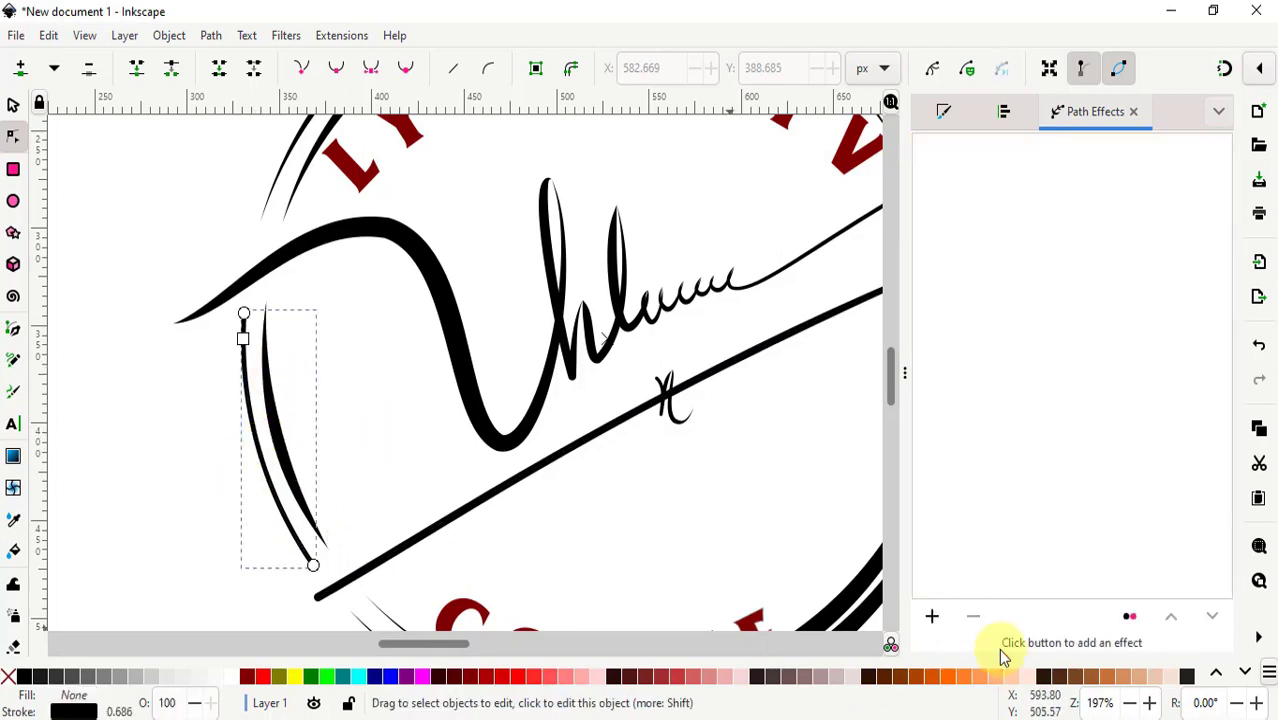
pyautogui.click(932, 616)
pyautogui.click(884, 272)
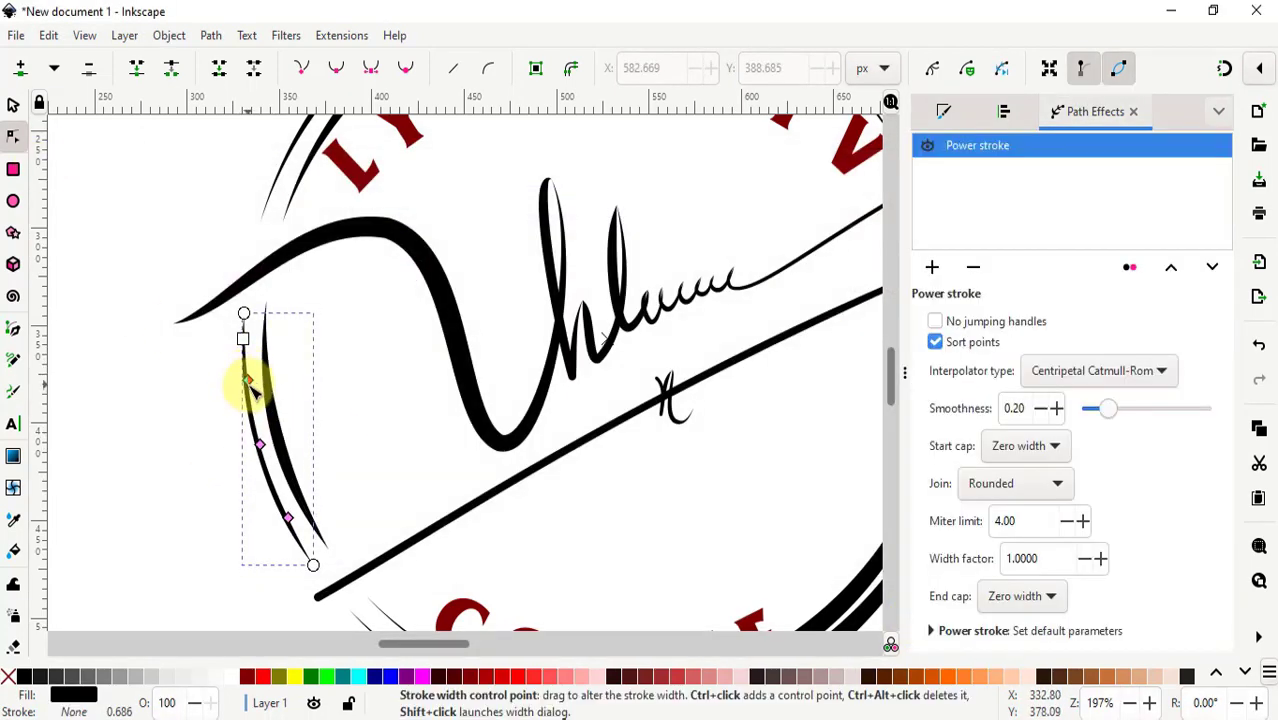
pyautogui.moveTo(250, 388); pyautogui.dragTo(262, 450)
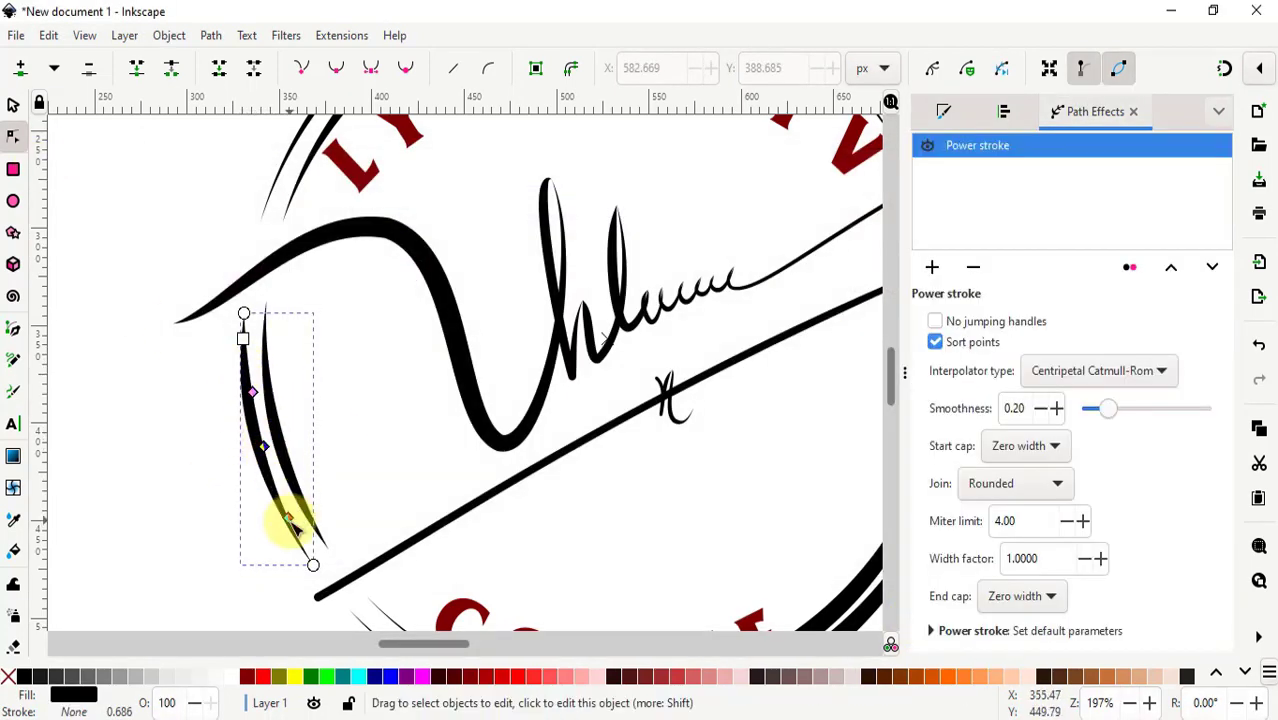
pyautogui.click(365, 466)
pyautogui.press('5')
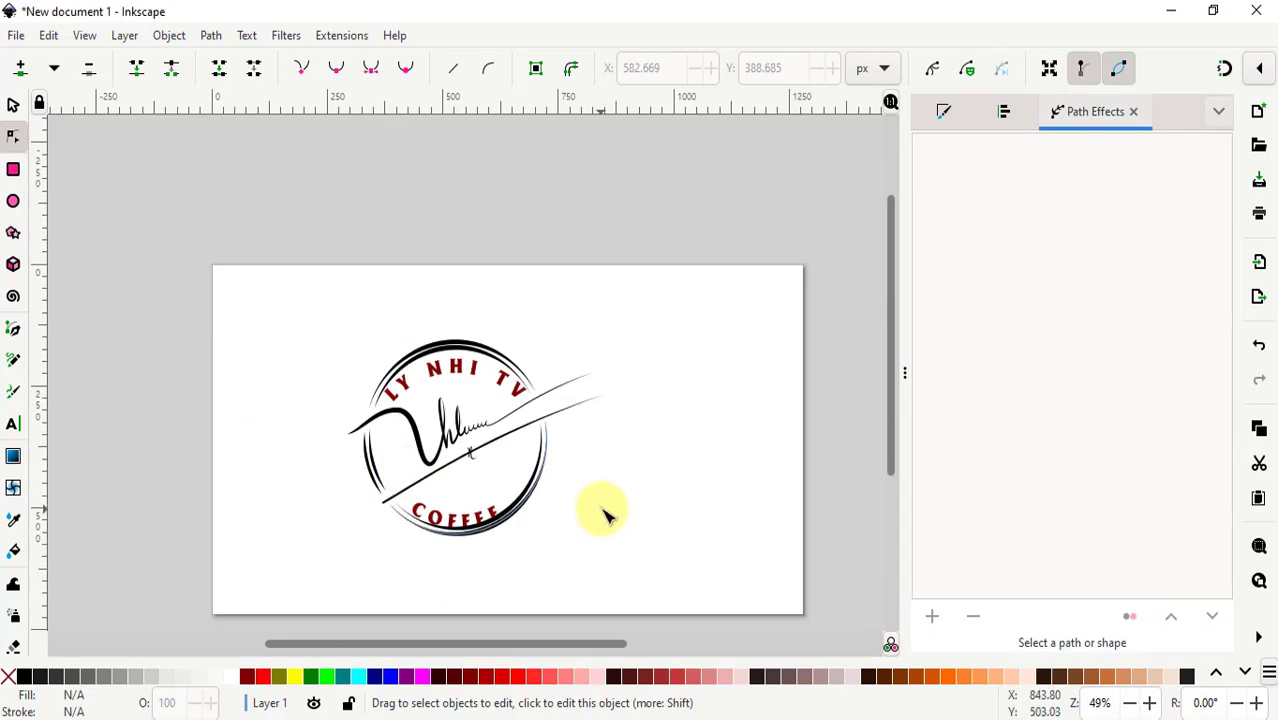
pyautogui.scroll(1, 428, 208)
# Step: Rubber-band select the whole logo and set the outline strokes to dark red from the palette
pyautogui.press('s')
pyautogui.click(485, 250)
pyautogui.press('Escape')
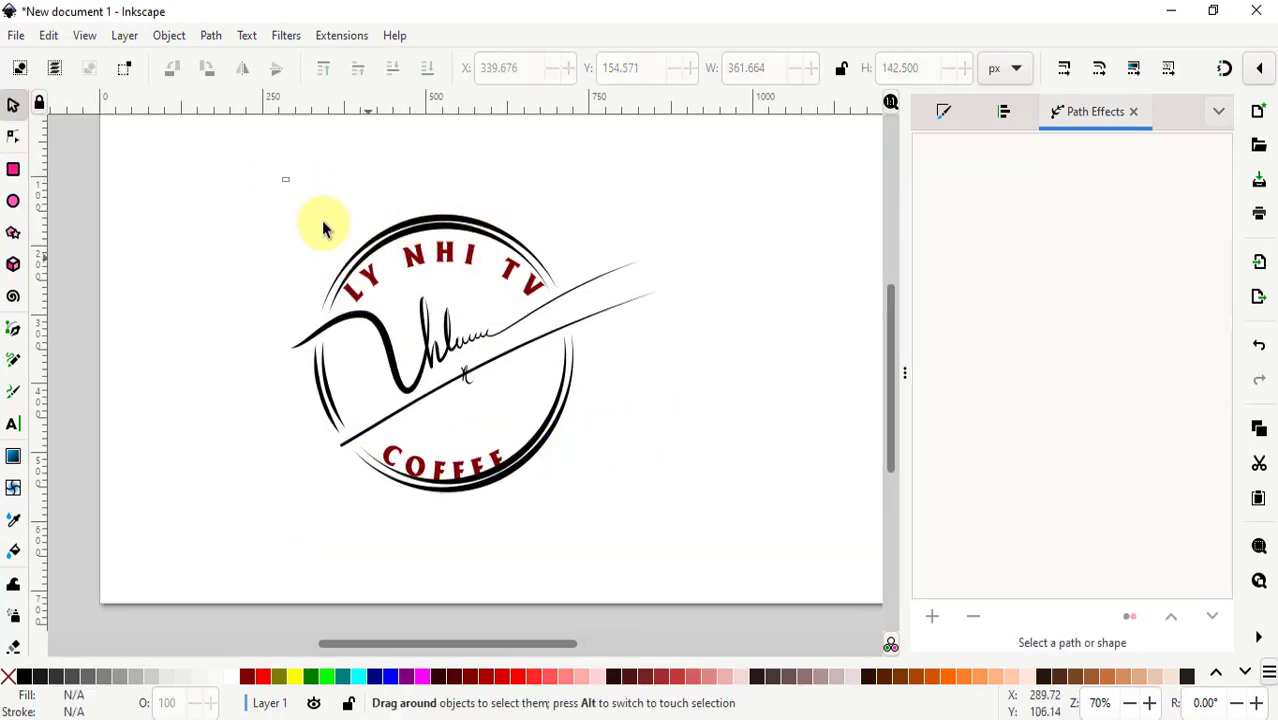
pyautogui.moveTo(285, 177); pyautogui.dragTo(662, 622)
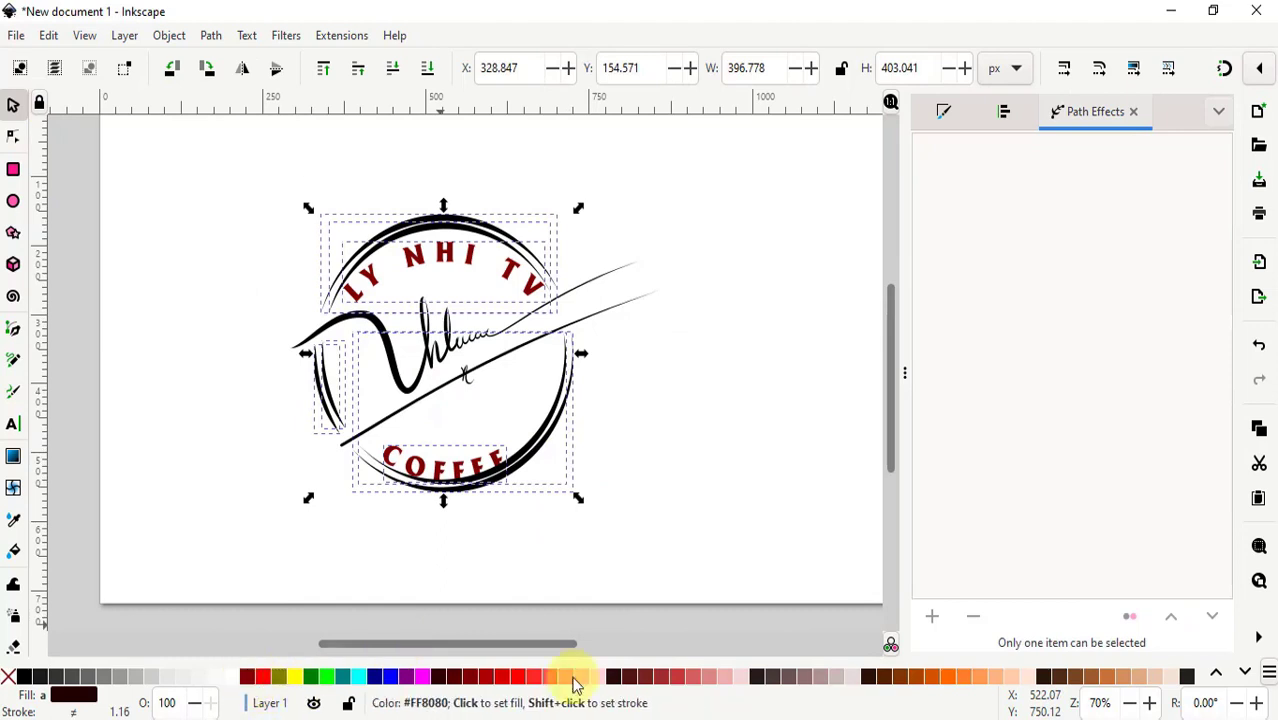
pyautogui.click(631, 683)
pyautogui.click(643, 680)
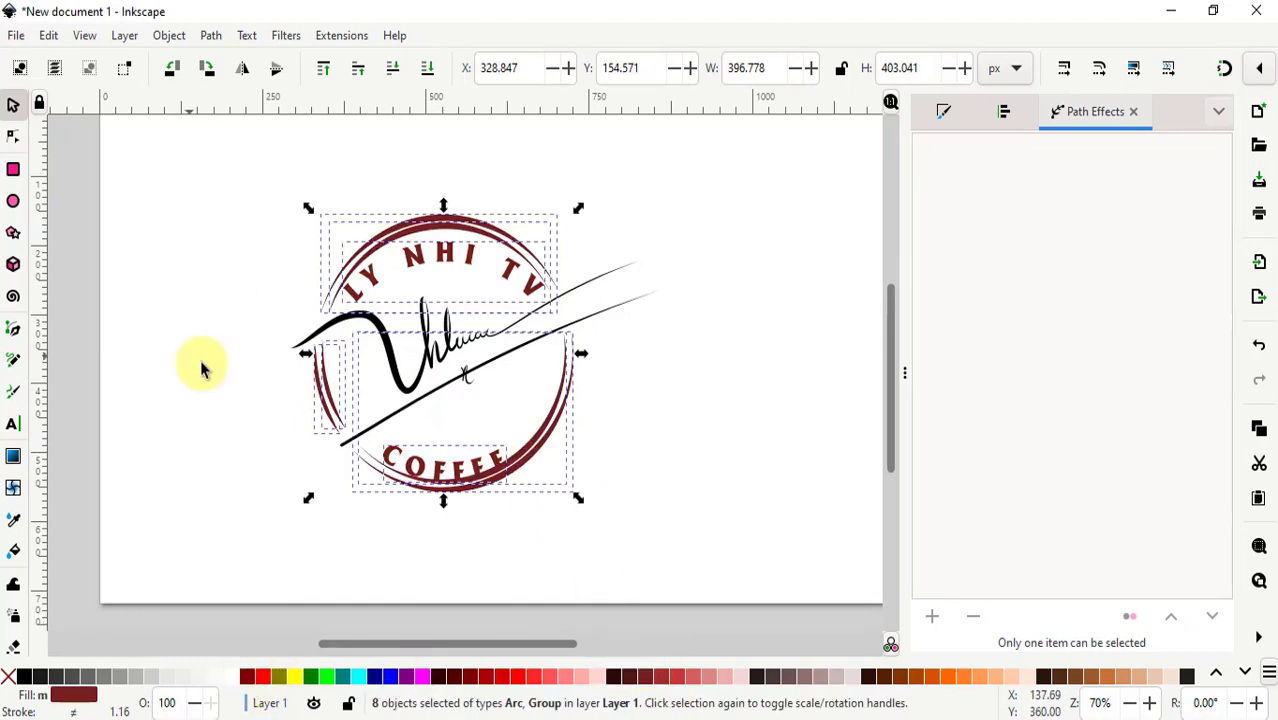
pyautogui.click(216, 250)
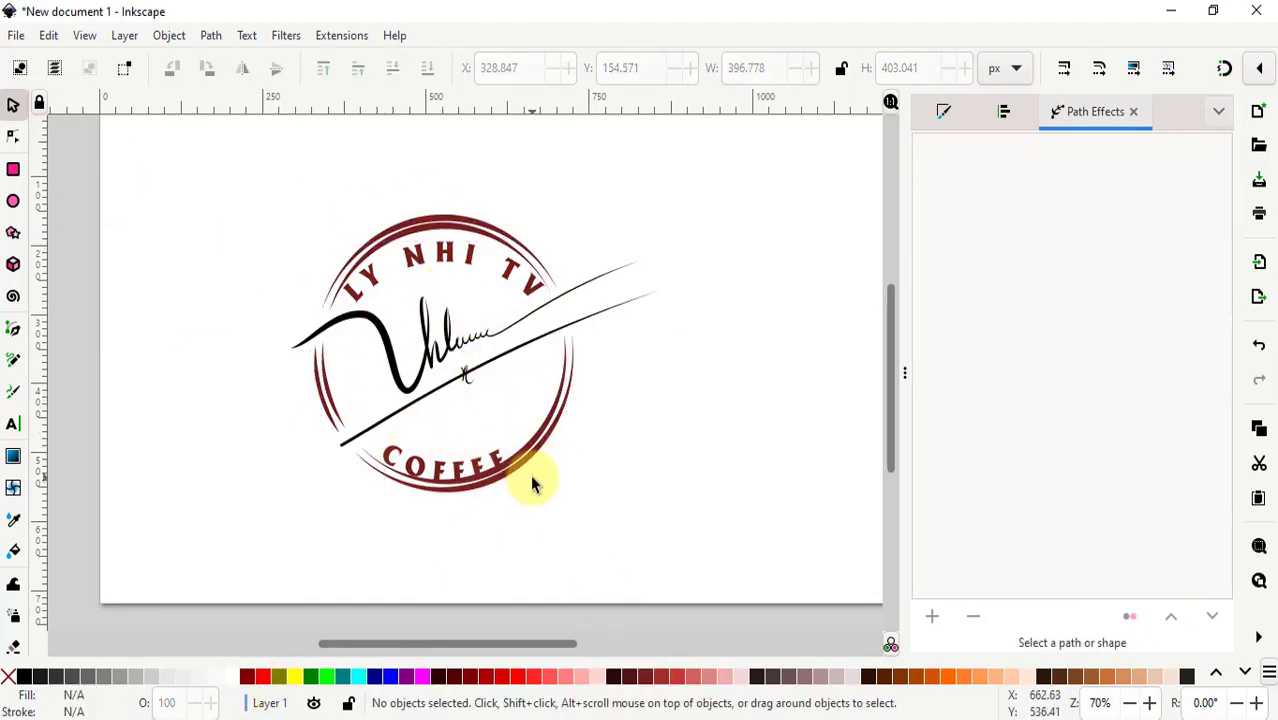
pyautogui.keyDown('ctrl'); pyautogui.scroll(2, 531, 483); pyautogui.keyUp('ctrl')
pyautogui.keyDown('ctrl'); pyautogui.scroll(-1, 500, 437); pyautogui.keyUp('ctrl')
pyautogui.scroll(2, 502, 442)
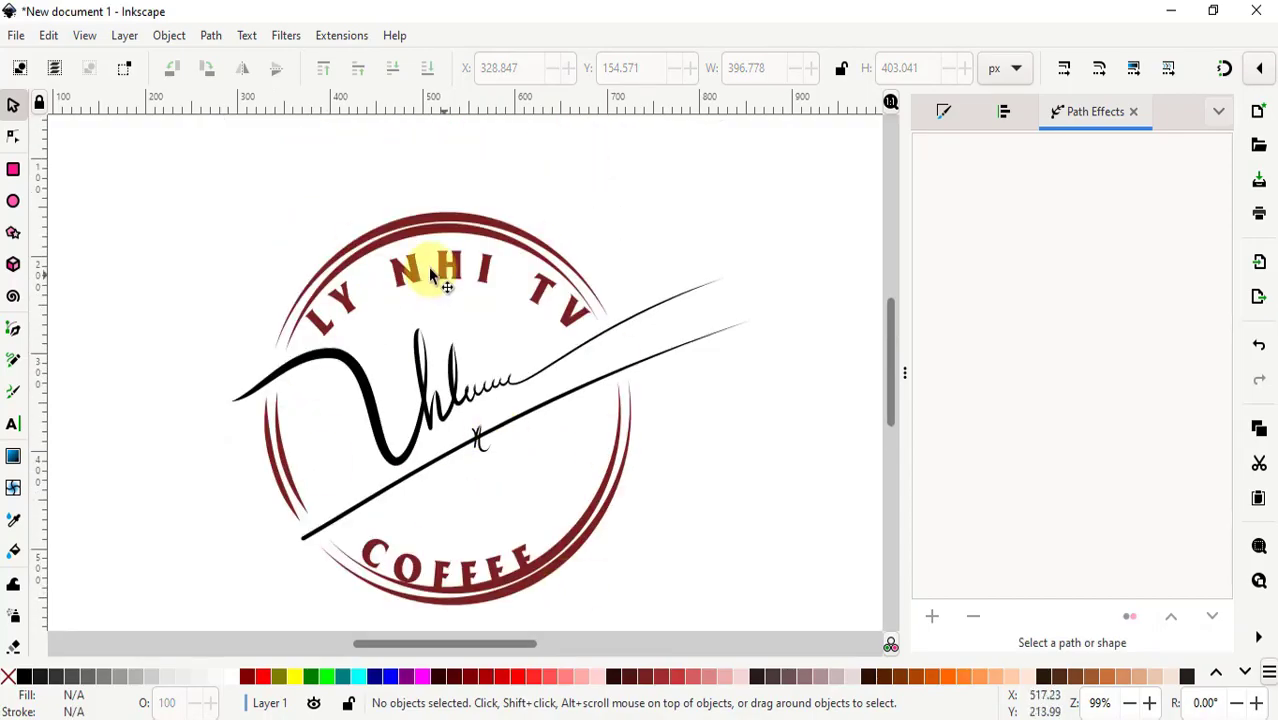